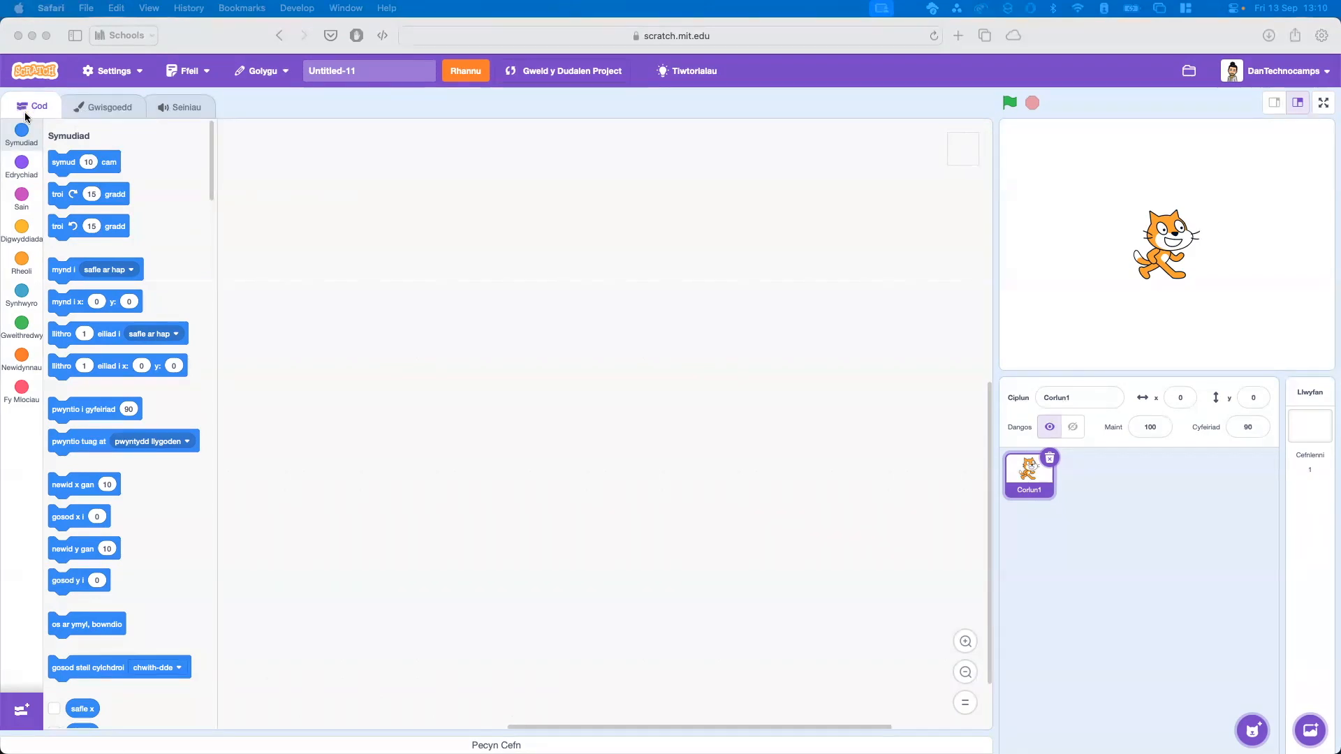
- Look through the block categories, including Edrychiad, Digwyddiadau, Rheoli and Synhwyro, to see which blocks each offers
click(20, 170)
click(20, 224)
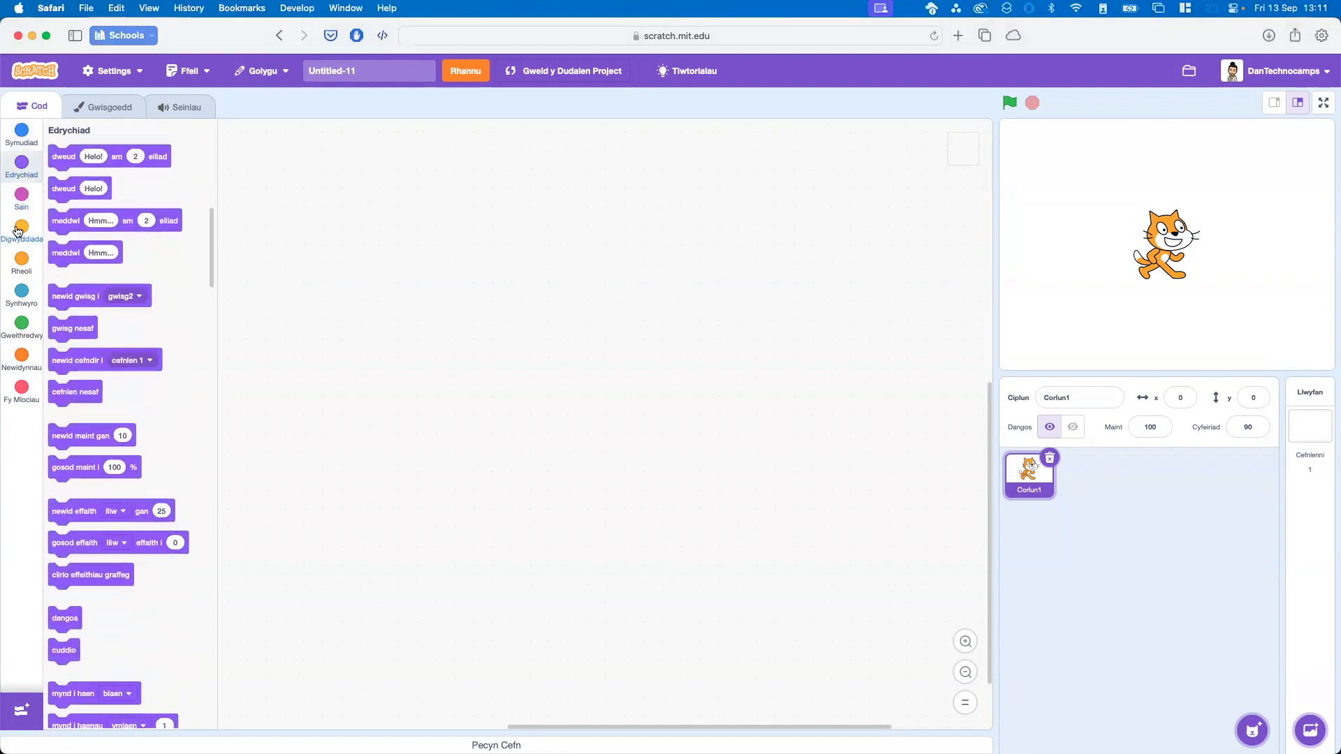
click(28, 270)
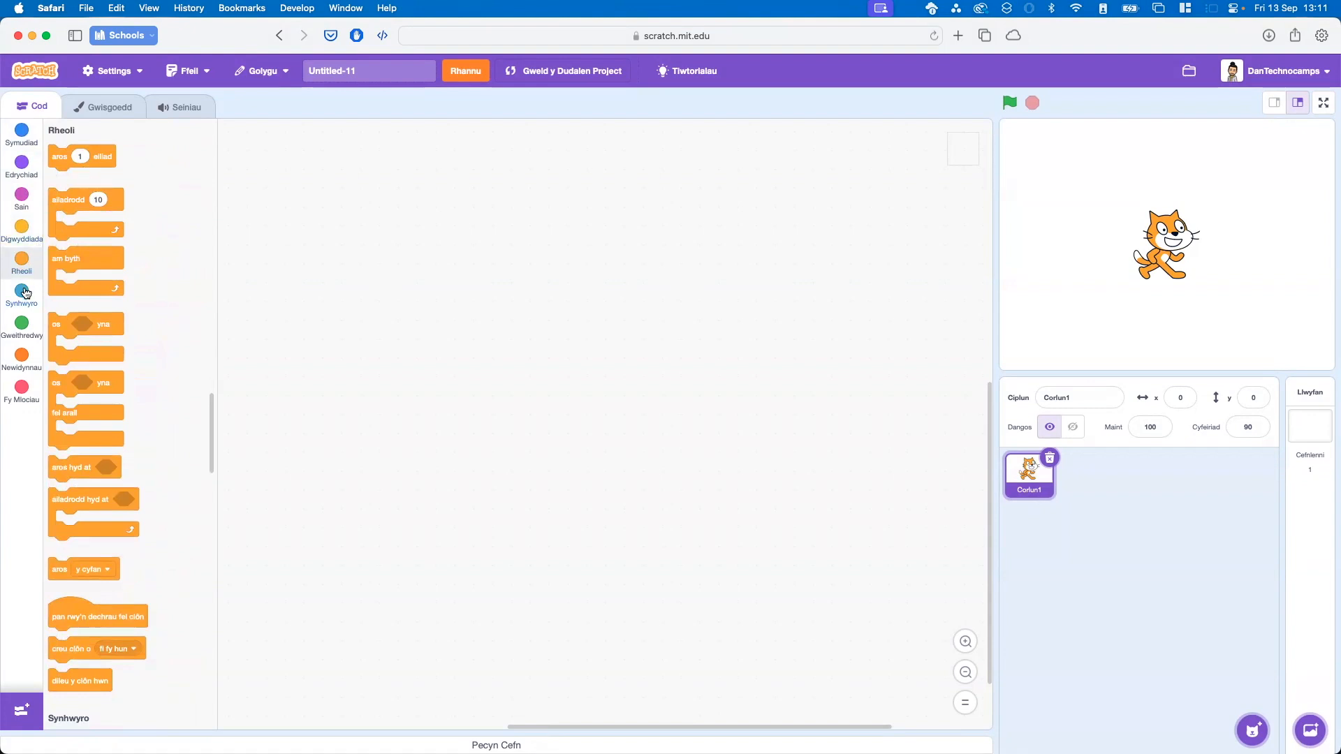
click(20, 225)
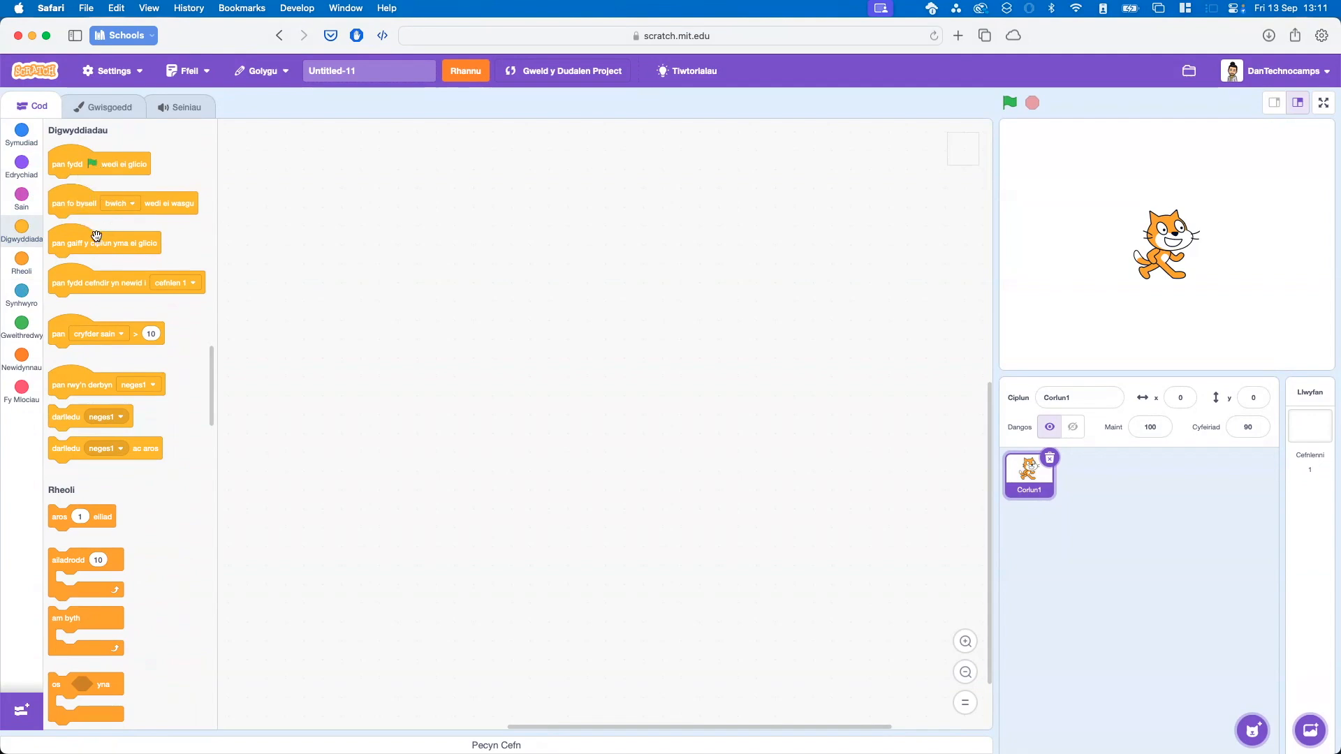
click(24, 171)
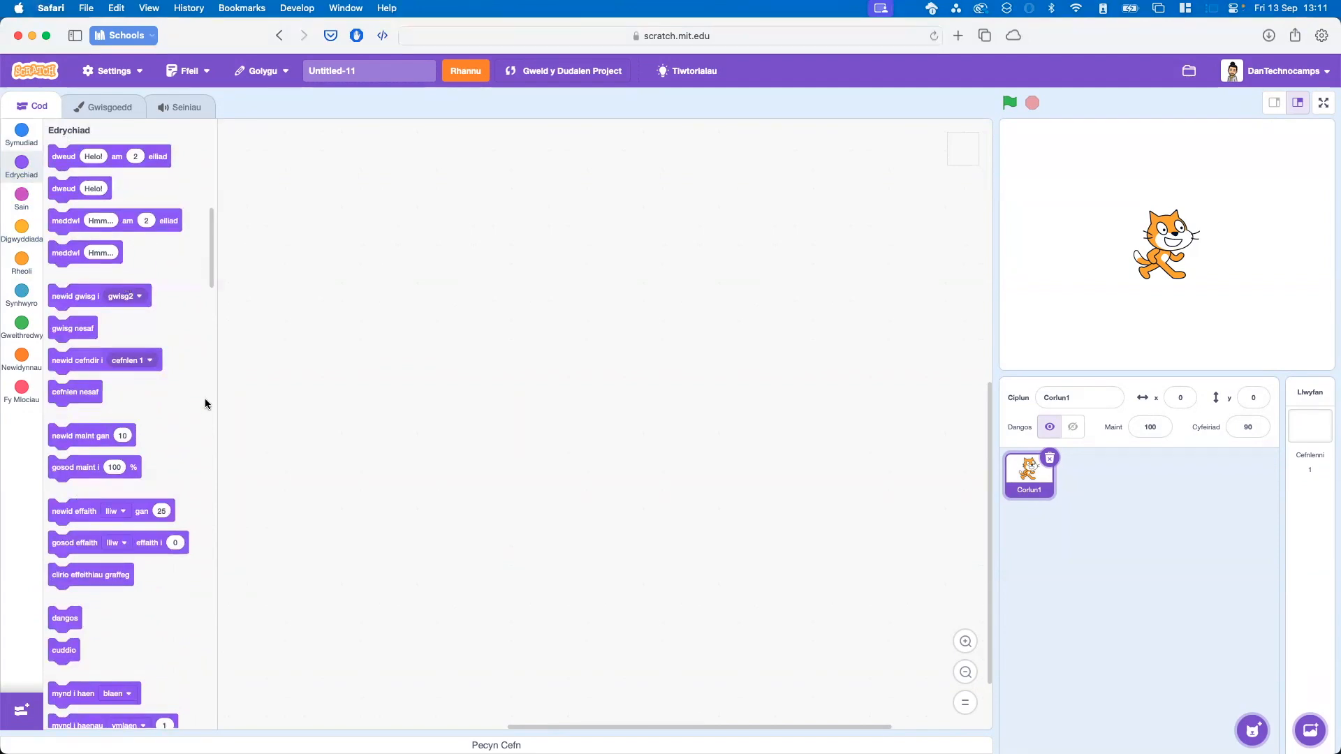
click(33, 227)
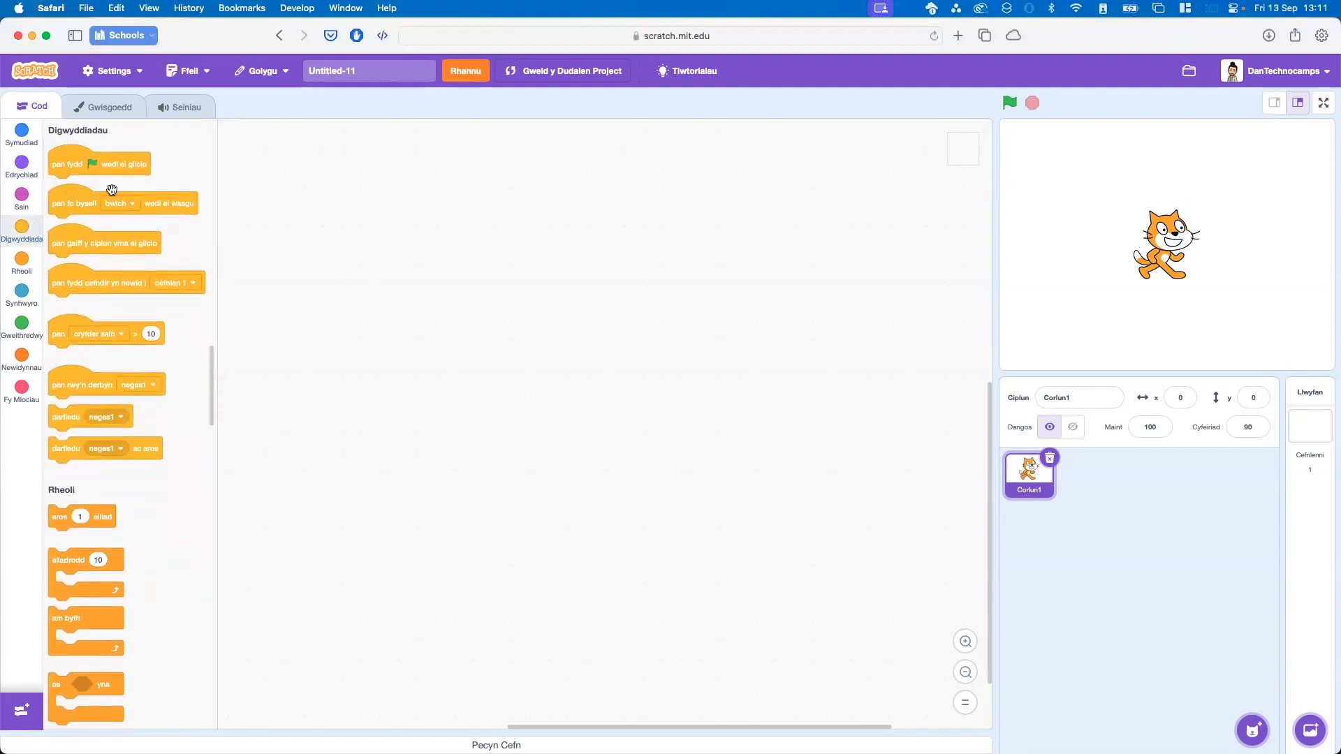
scroll(112, 183, up, 1)
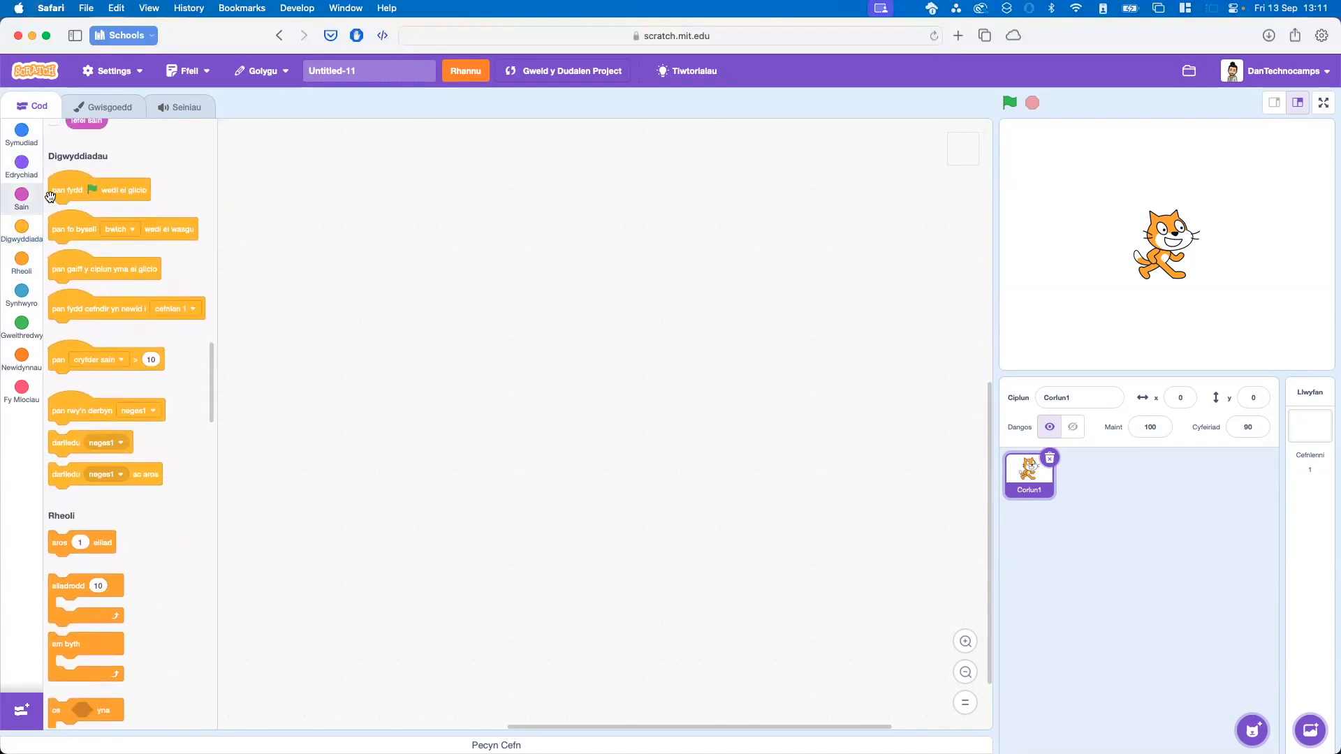
click(24, 306)
click(17, 228)
scroll(115, 239, up, 10)
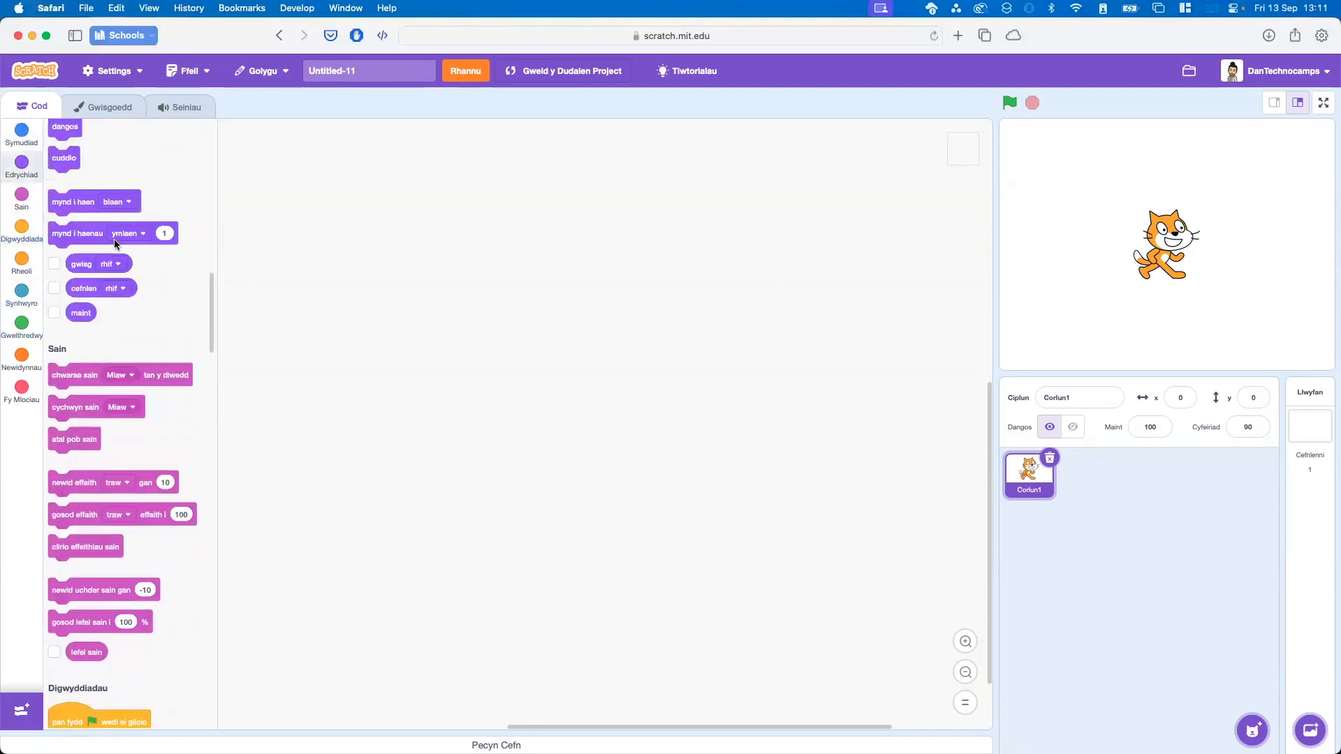
scroll(114, 266, down, 6)
scroll(115, 265, down, 5)
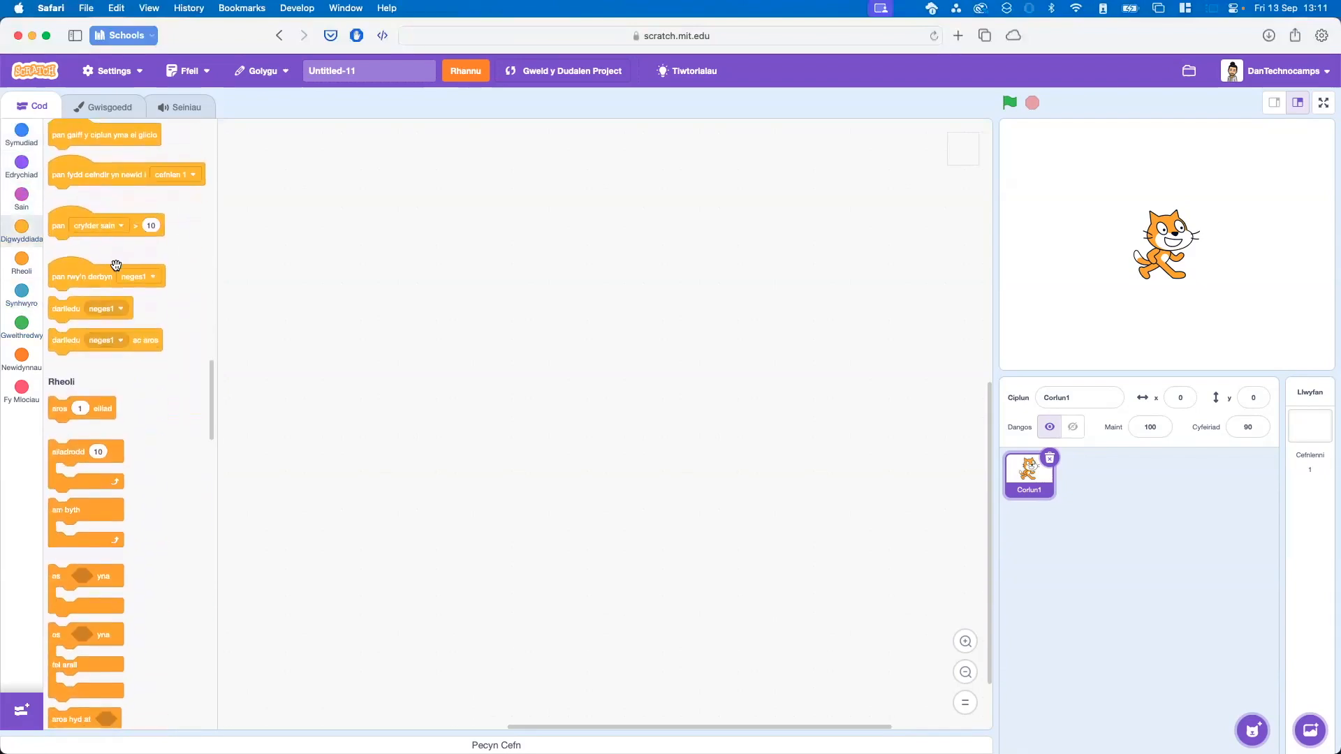
- Start a script with the "pan fydd [green flag] wedi ei glicio" block and attach a "dangos" block beneath it
scroll(120, 240, up, 5)
drag(112, 324, 583, 290)
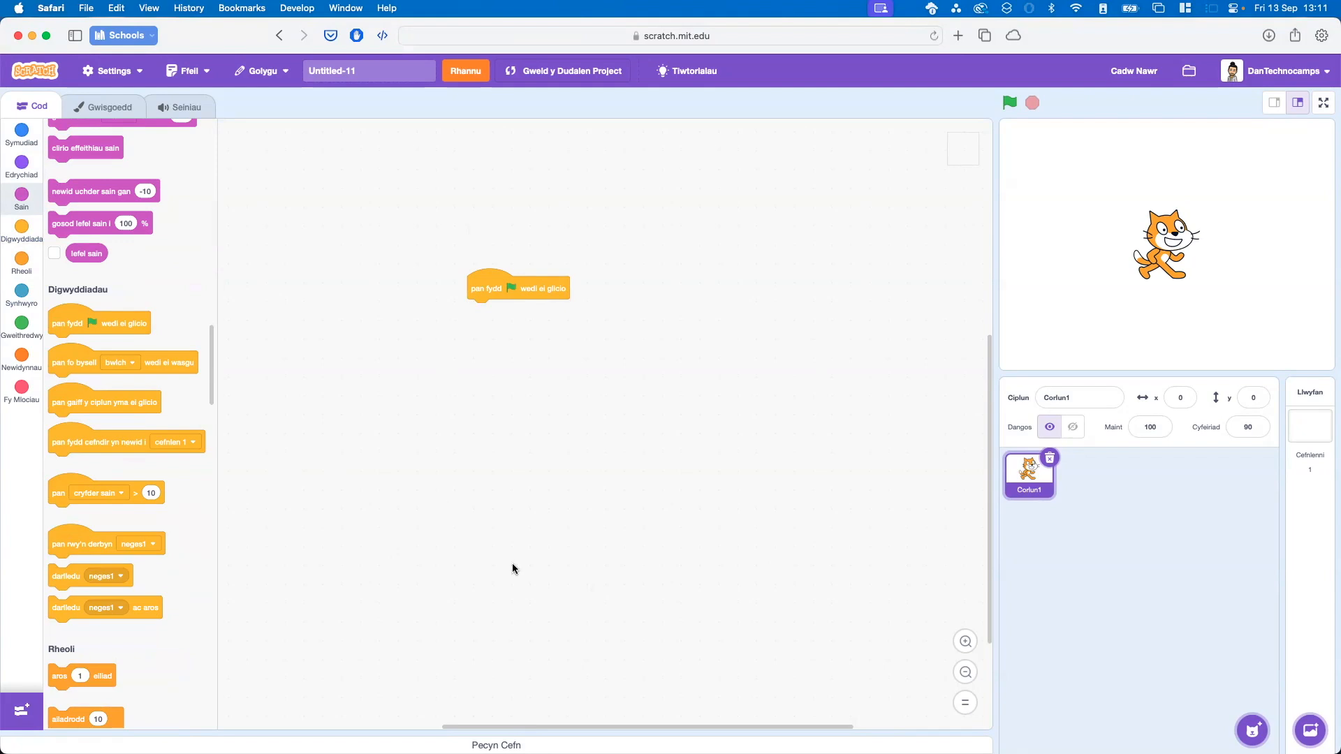
scroll(105, 297, up, 6)
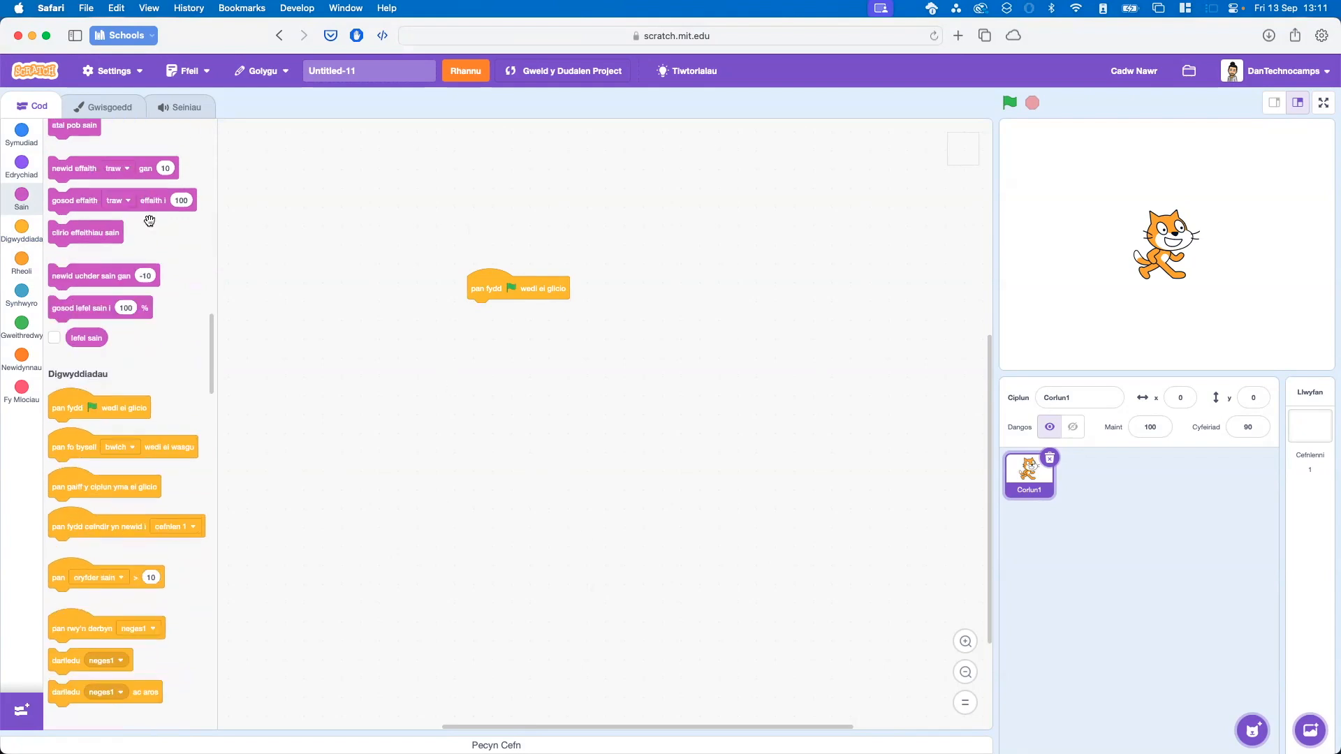
scroll(149, 220, up, 2)
drag(67, 220, 544, 364)
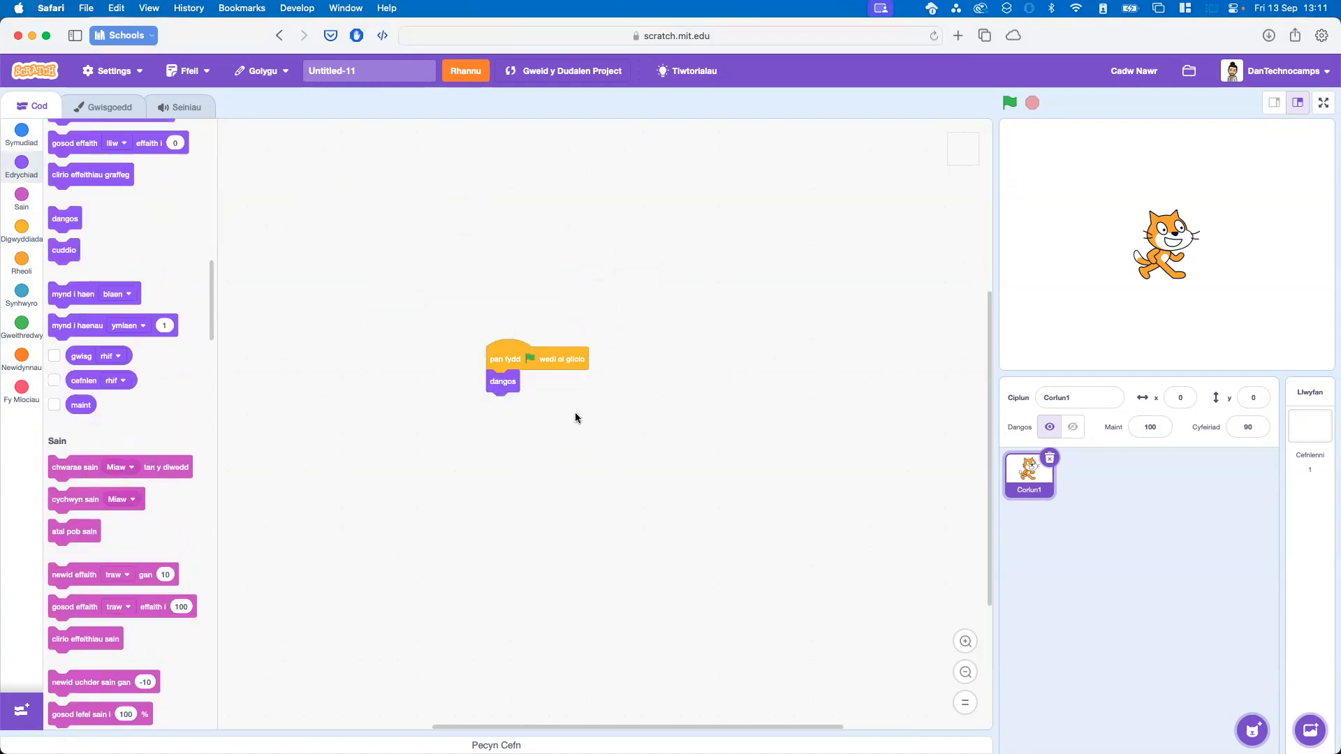
- Examine the script at different magnifications by zooming the code area in and out
scroll(591, 412, left, 1)
scroll(605, 413, right, 1)
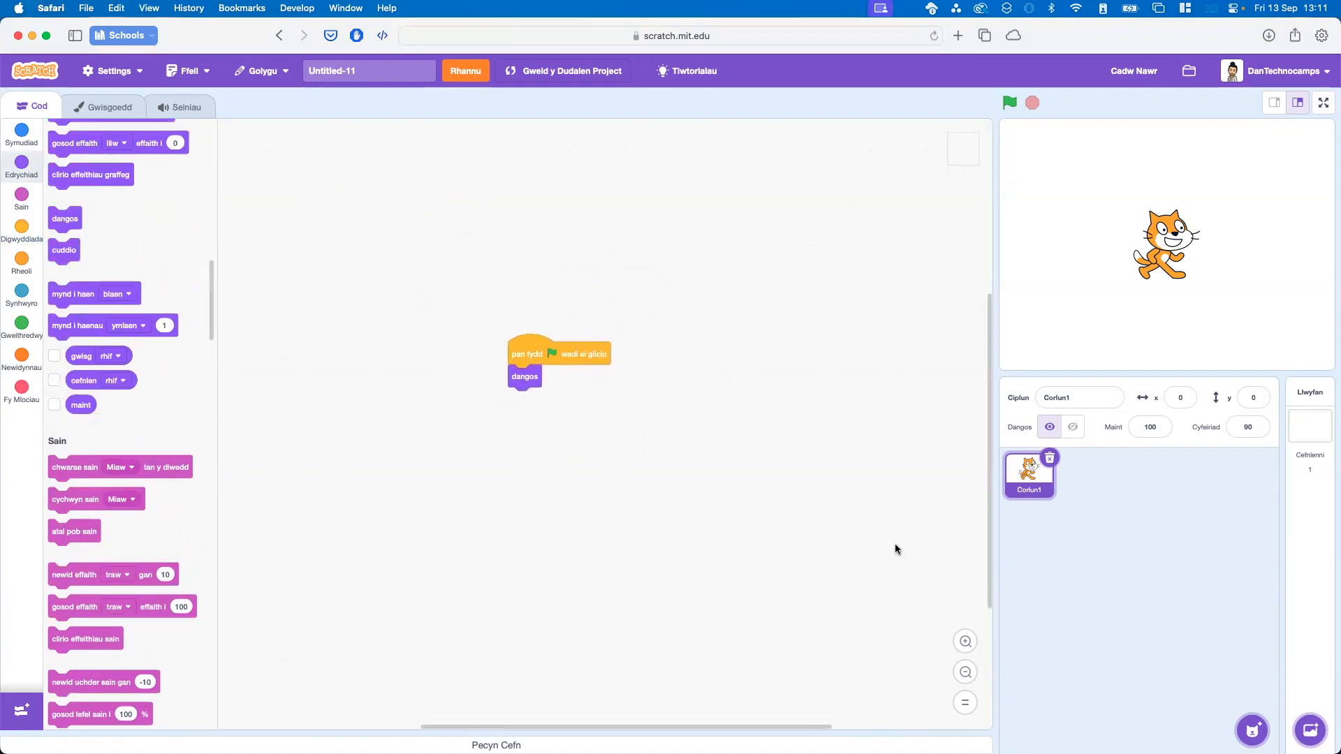
click(966, 642)
click(966, 641)
click(966, 641)
click(970, 674)
click(970, 674)
click(969, 673)
click(969, 674)
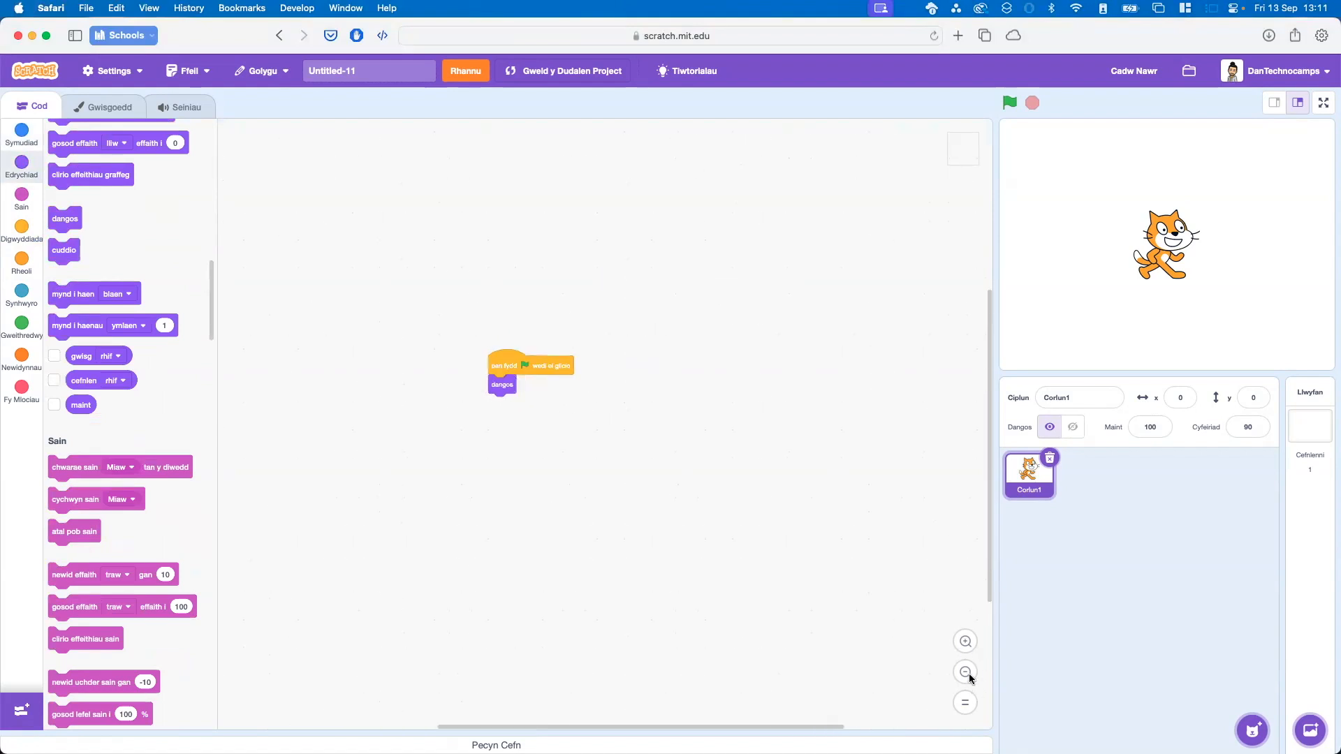
click(970, 673)
click(970, 673)
click(966, 641)
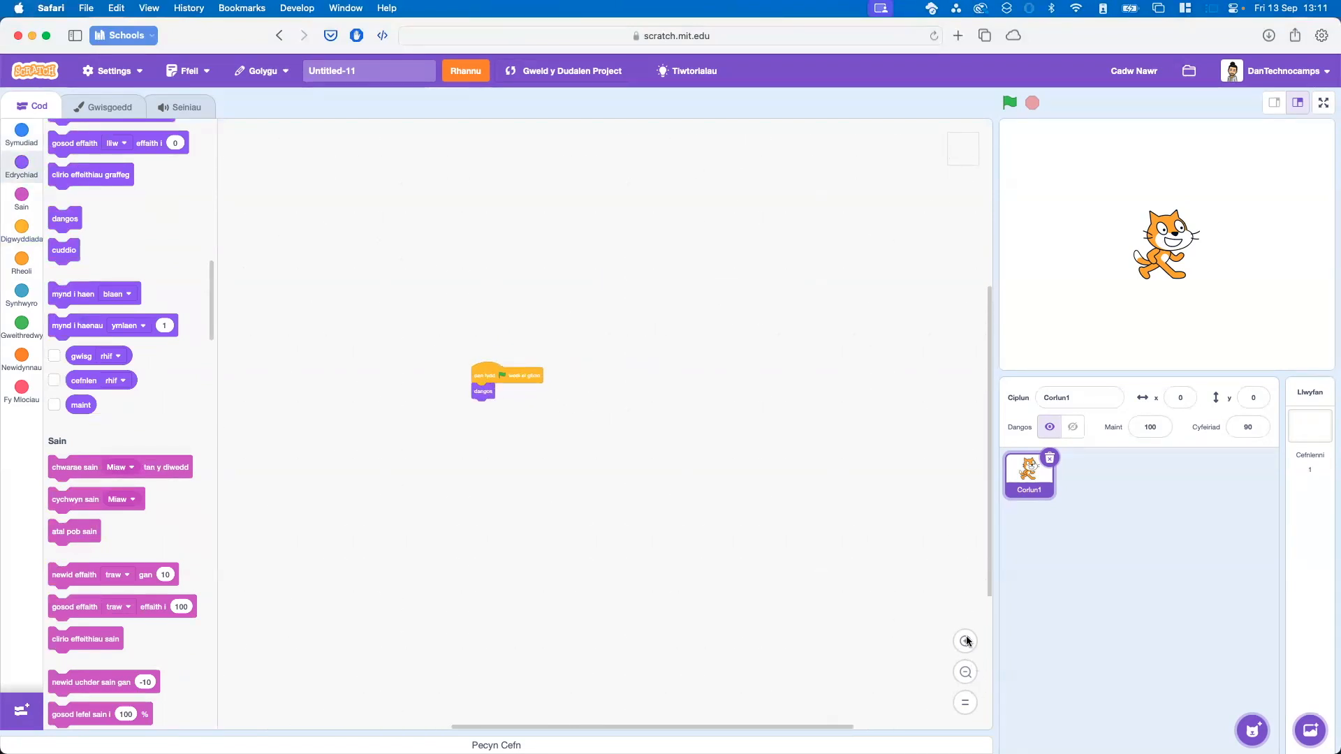
click(966, 641)
click(966, 641)
click(966, 642)
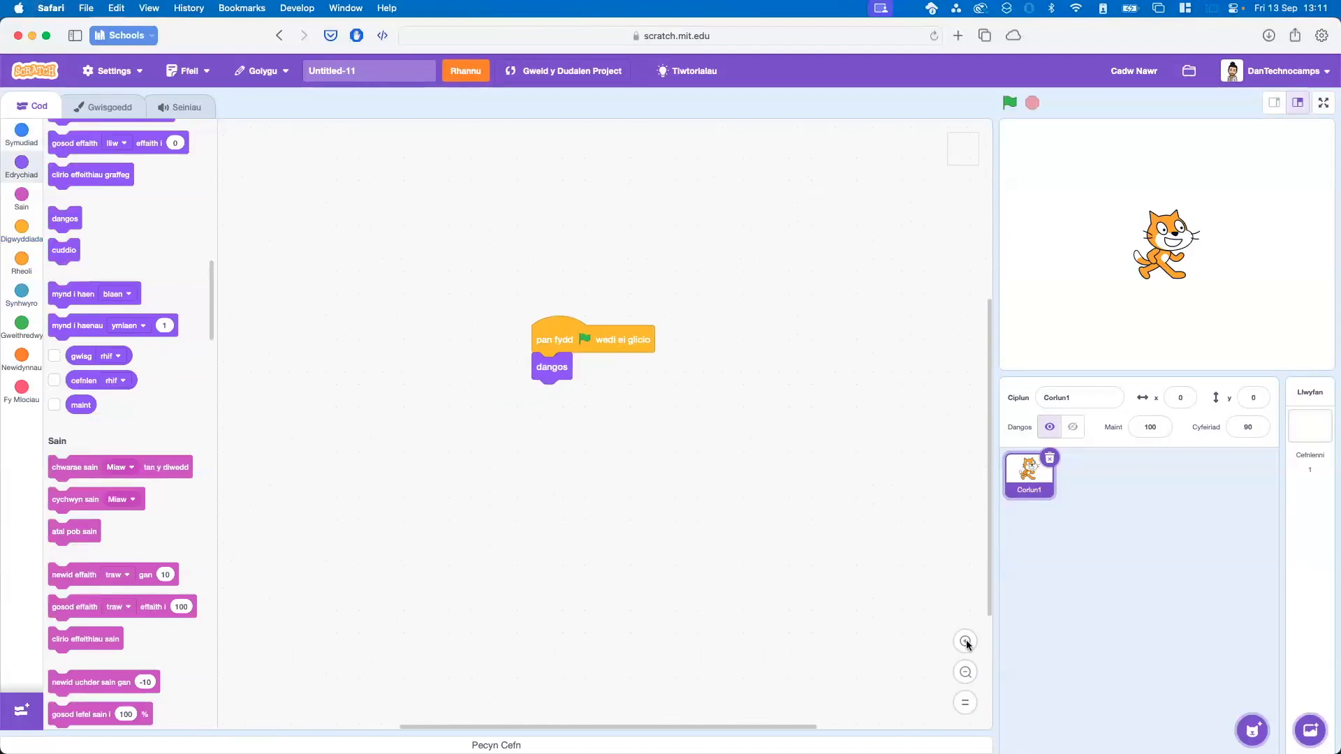
click(966, 642)
- Pan around the code area in all directions, and restore its default zoom and centring
scroll(830, 553, right, 5)
scroll(635, 587, up, 2)
scroll(848, 553, right, 5)
scroll(446, 542, down, 6)
scroll(614, 310, up, 4)
scroll(614, 310, left, 5)
scroll(416, 294, up, 2)
scroll(417, 293, left, 4)
scroll(847, 515, down, 1)
scroll(848, 515, right, 1)
scroll(731, 435, right, 3)
drag(731, 434, 291, 162)
scroll(637, 323, down, 4)
scroll(751, 441, up, 3)
scroll(752, 442, left, 3)
scroll(736, 436, down, 3)
scroll(807, 474, up, 3)
scroll(807, 473, left, 2)
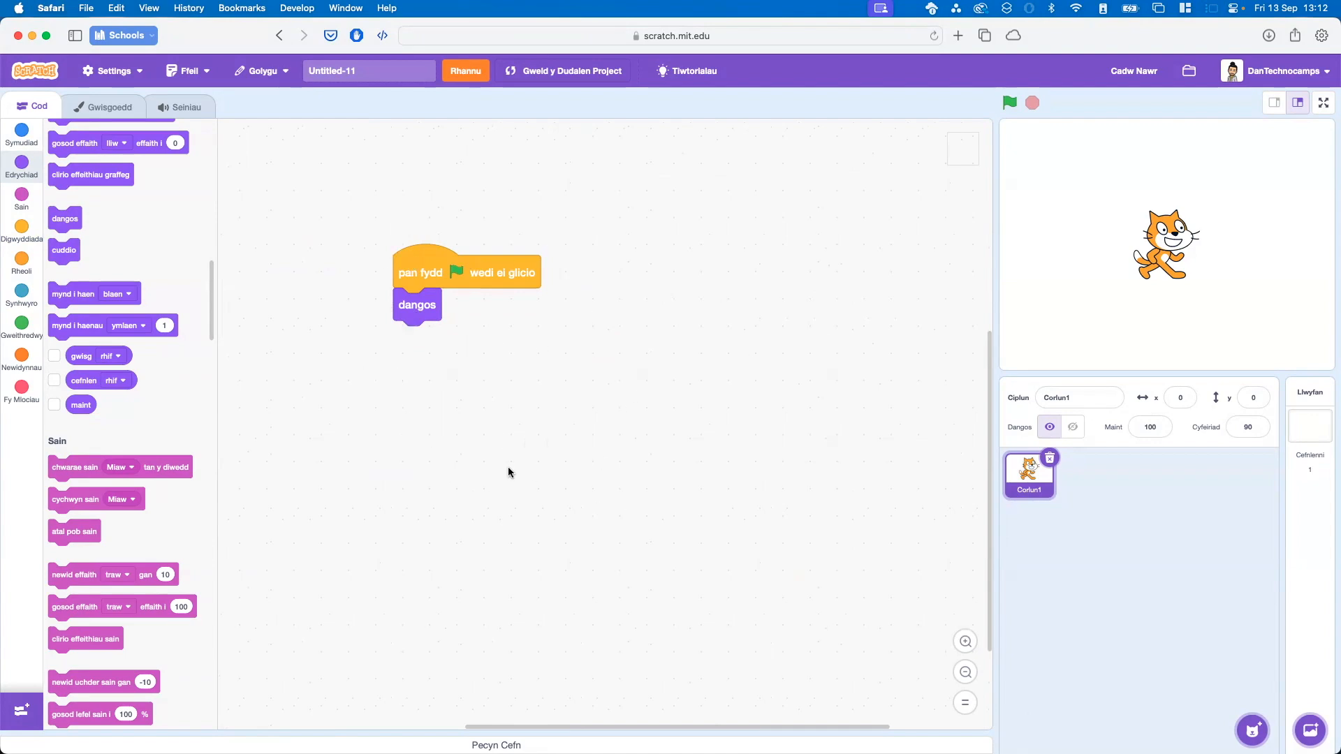
drag(493, 374, 634, 363)
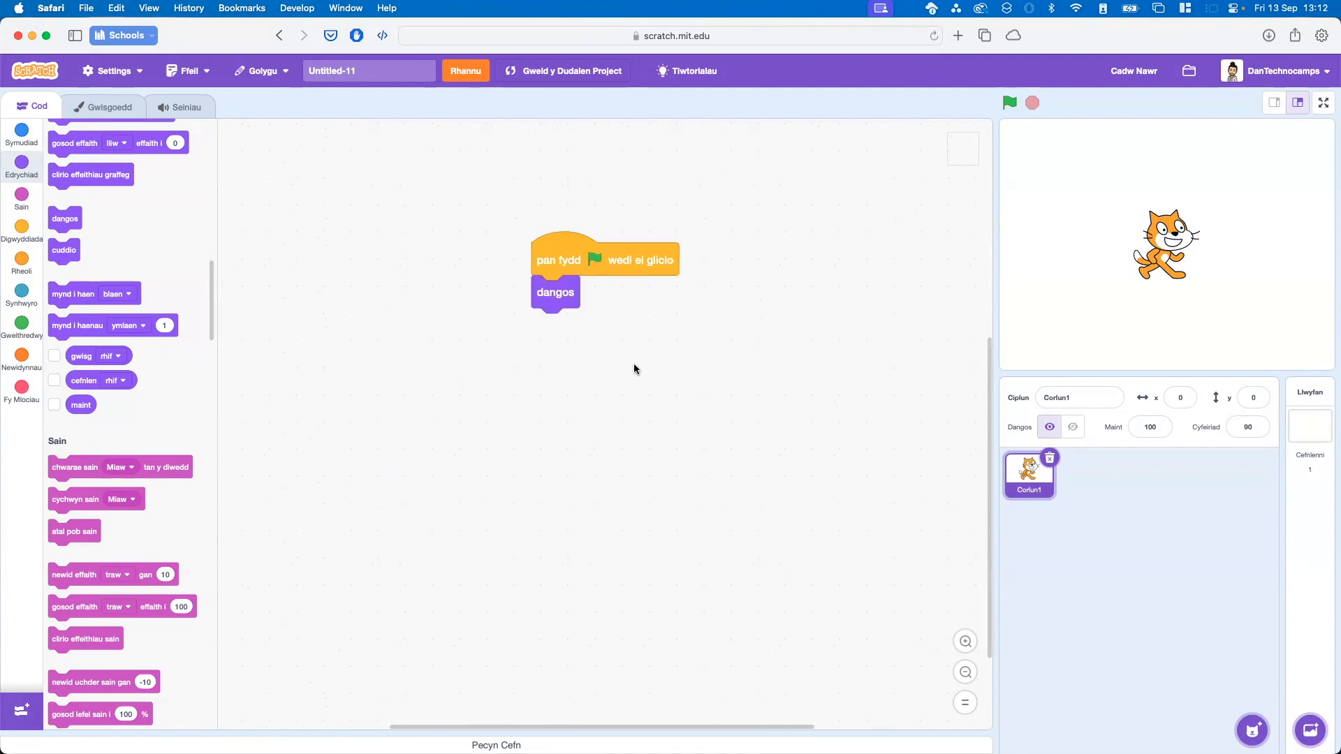
scroll(648, 377, down, 4)
scroll(647, 377, right, 6)
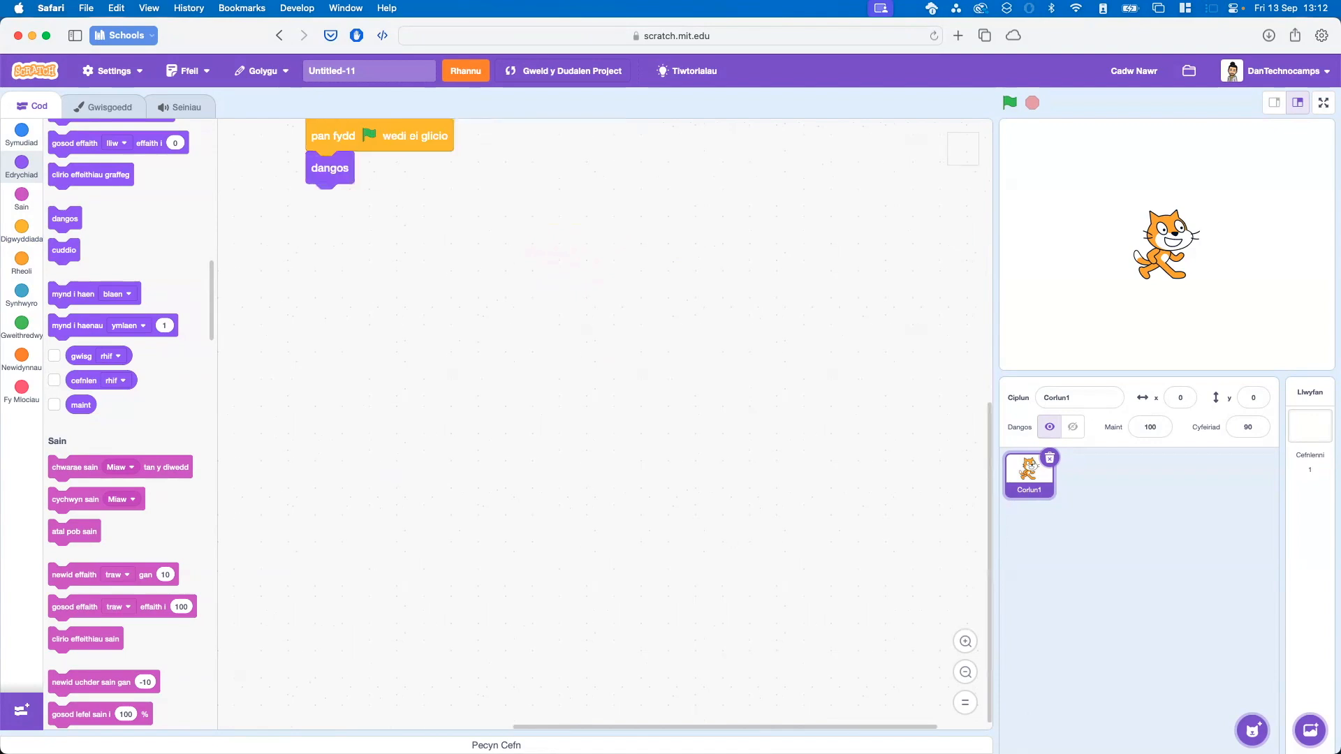
click(965, 703)
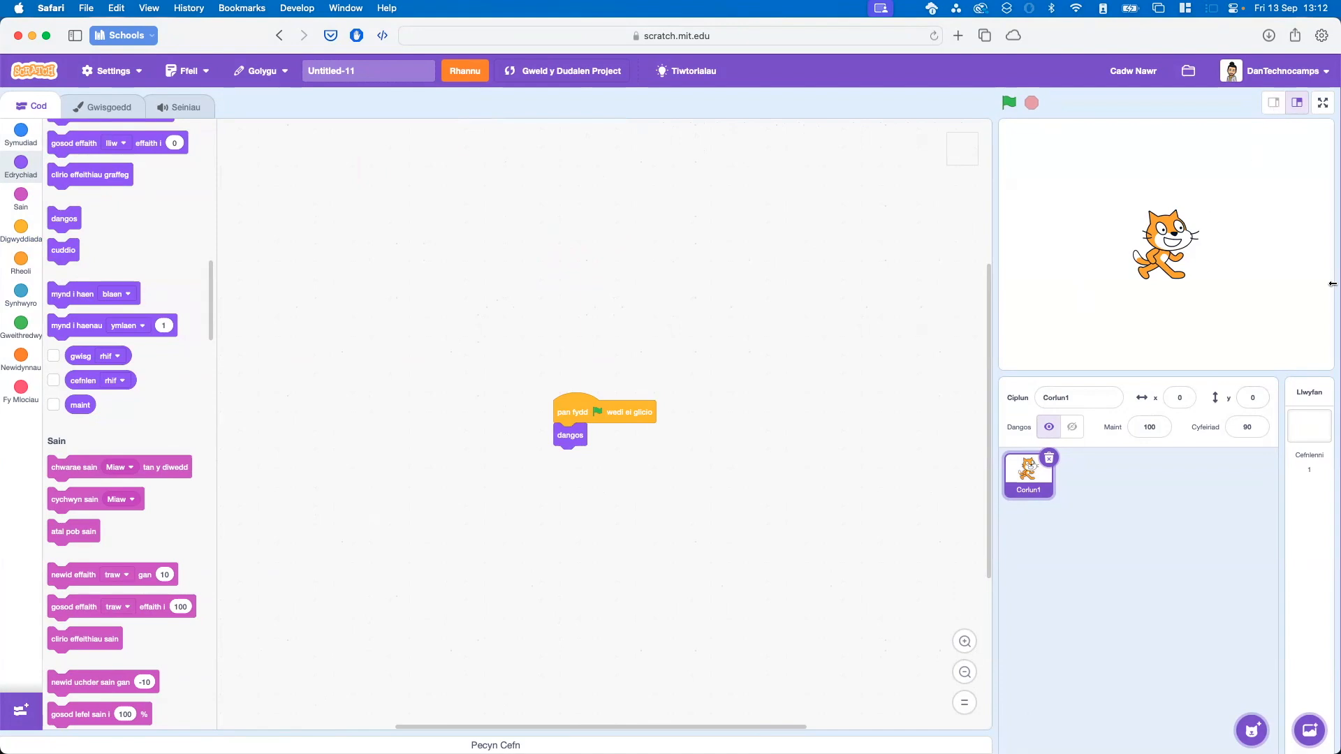
- Preview the stage in its small and full-screen sizes, returning to the normal editor layout
click(1274, 102)
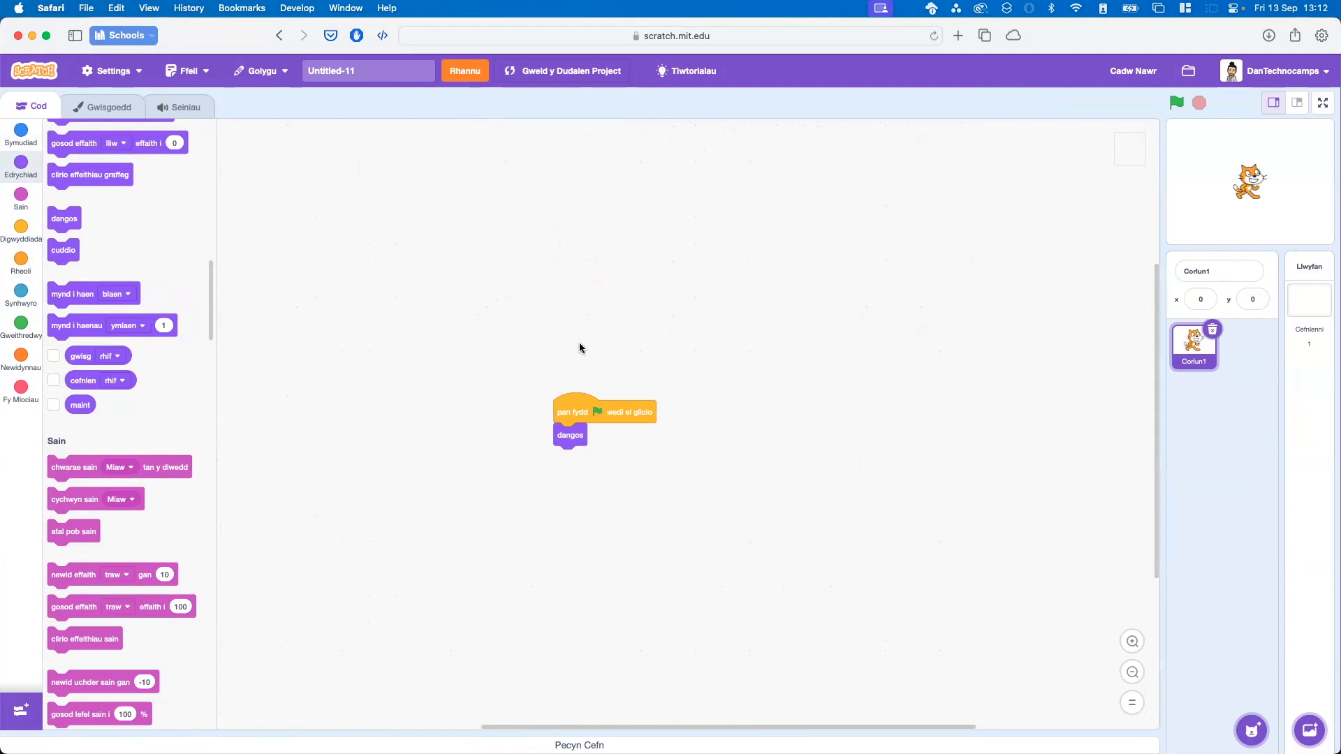
click(1296, 105)
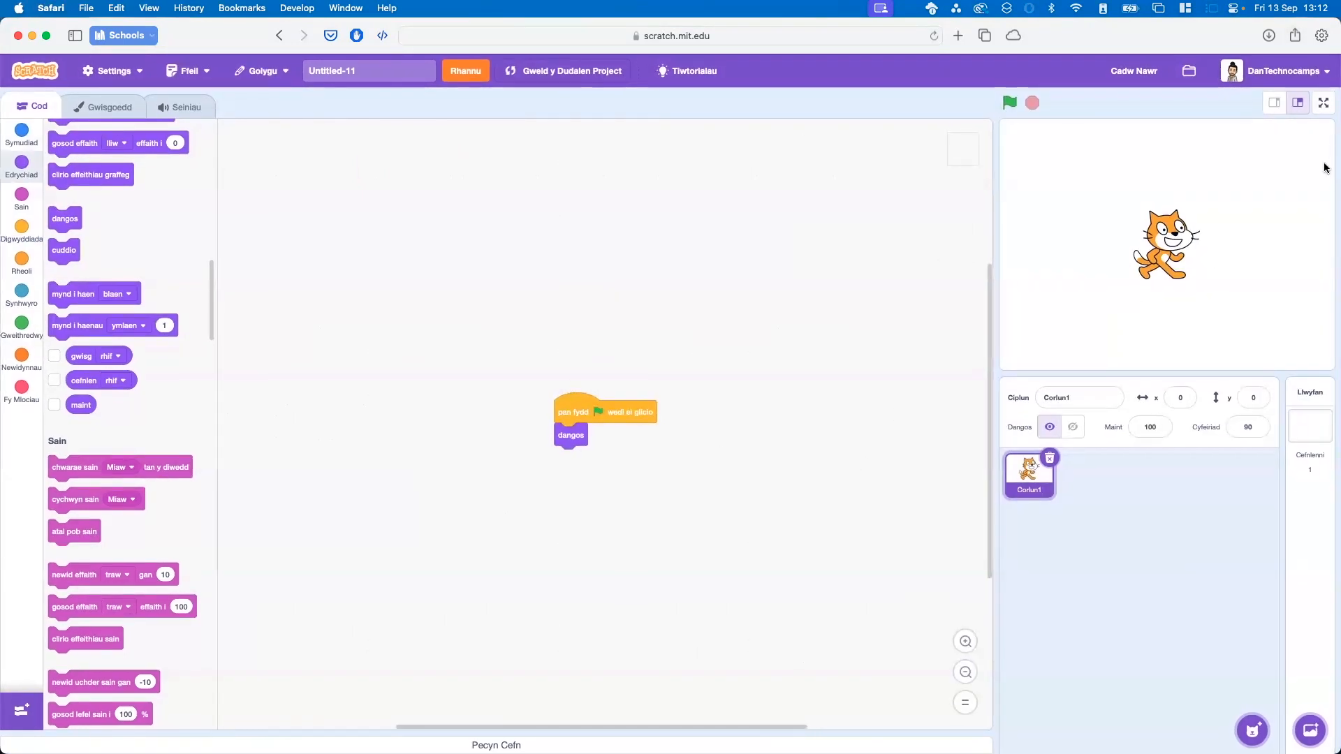
click(1325, 104)
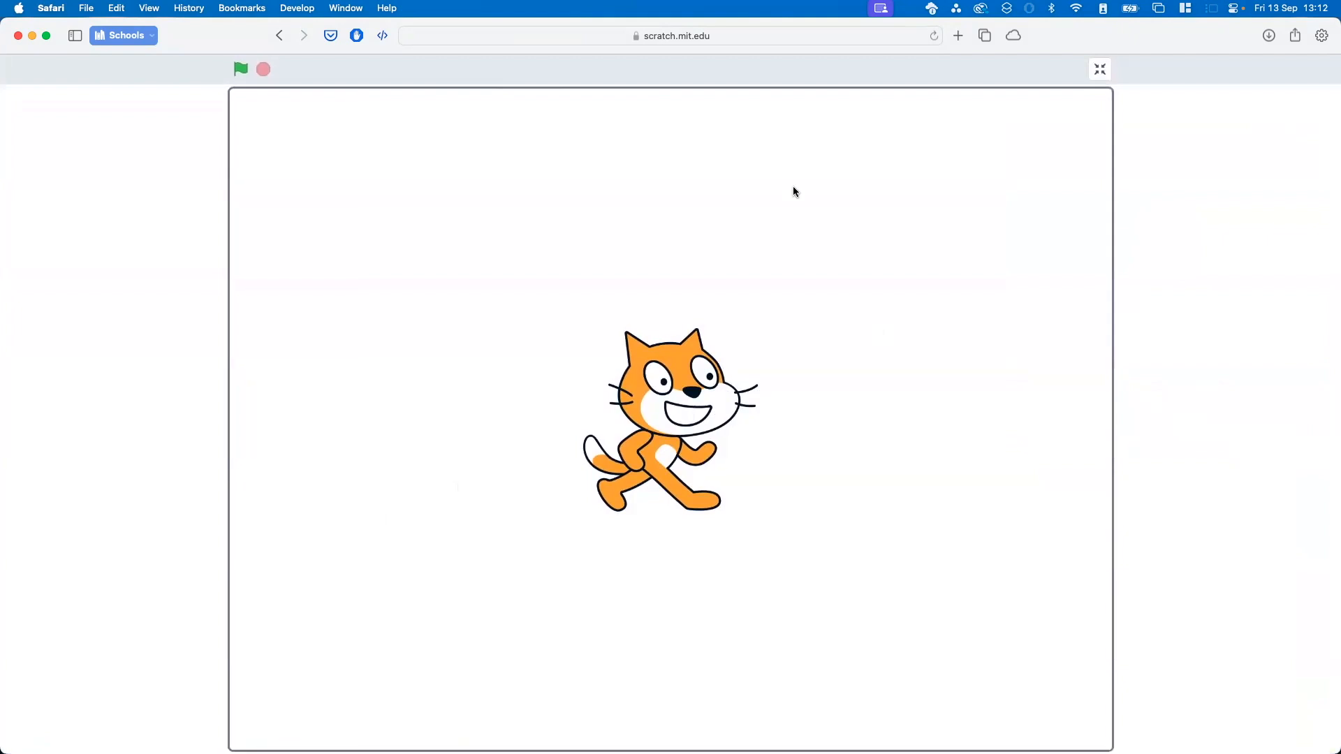
click(1101, 70)
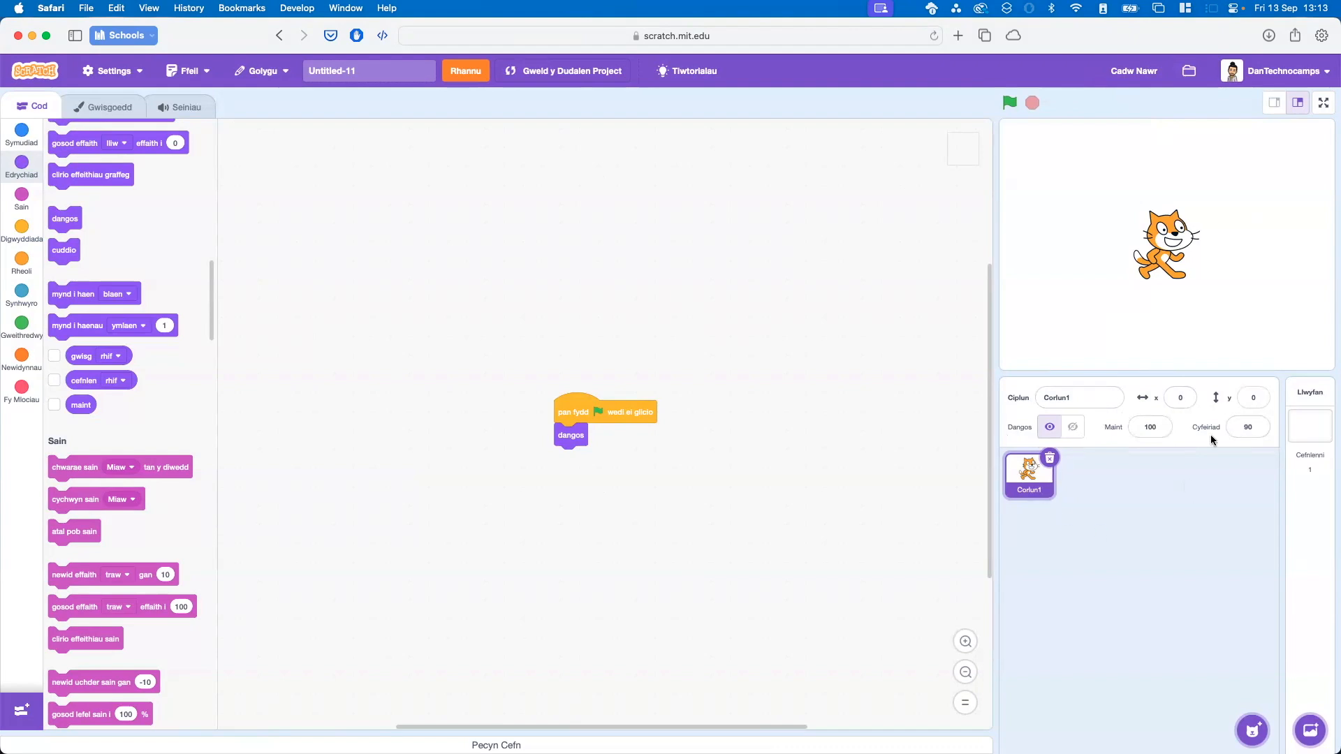
- Rename the cat sprite as Cath
click(1092, 396)
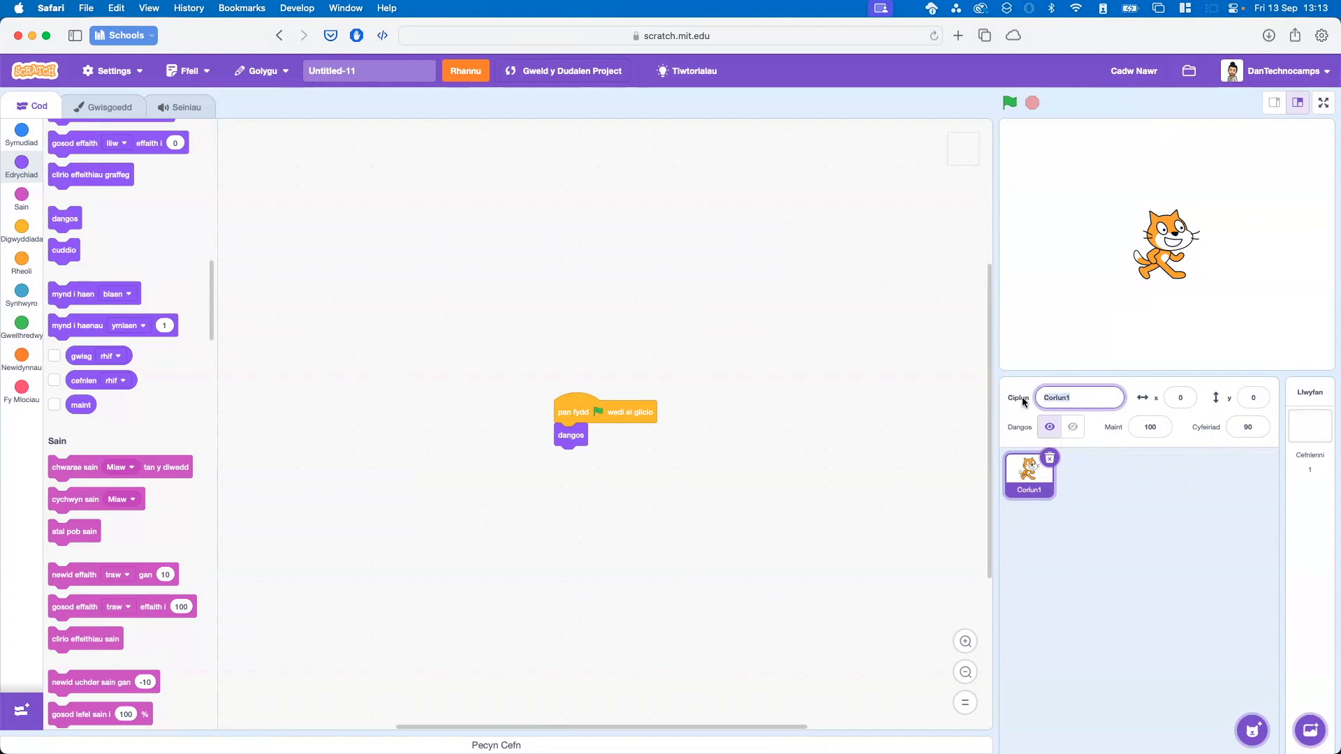
text(Cath)
key(Return)
- Set the Cath sprite's position to x 100 and y -200
click(1176, 397)
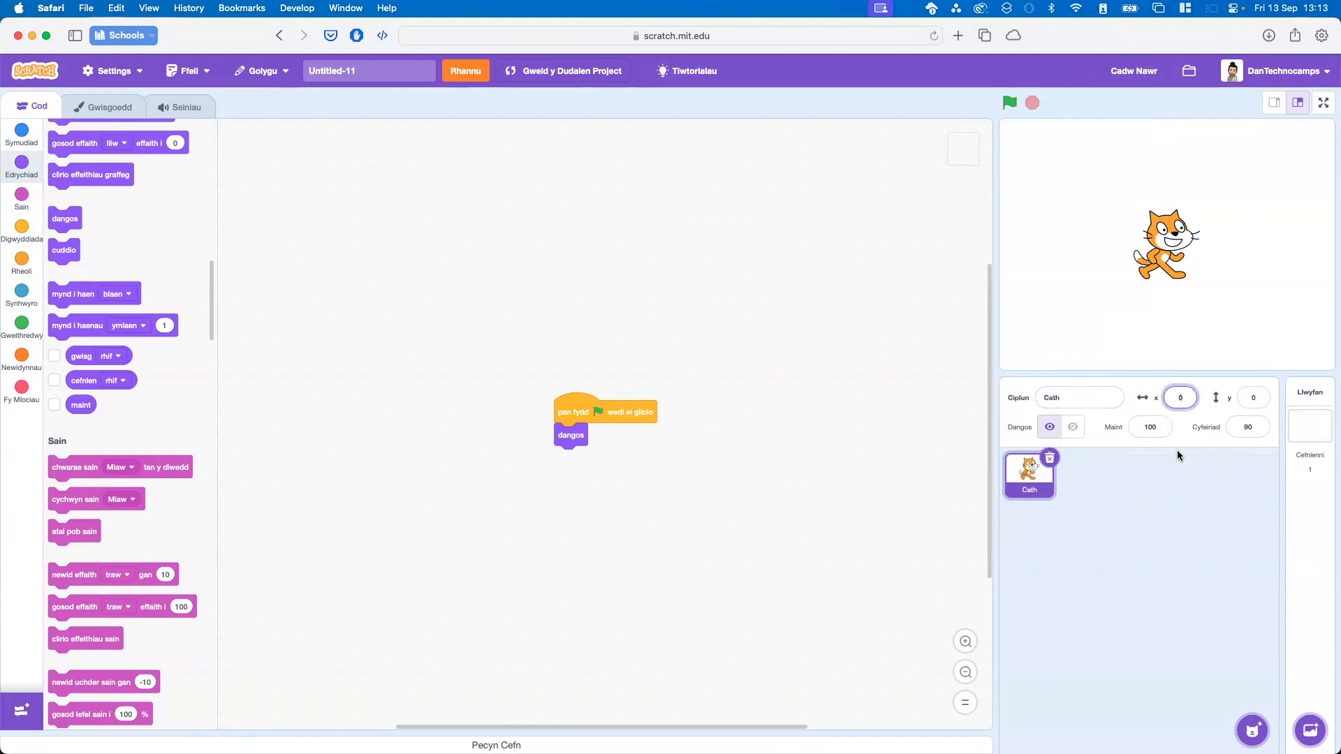
text(100)
key(Return)
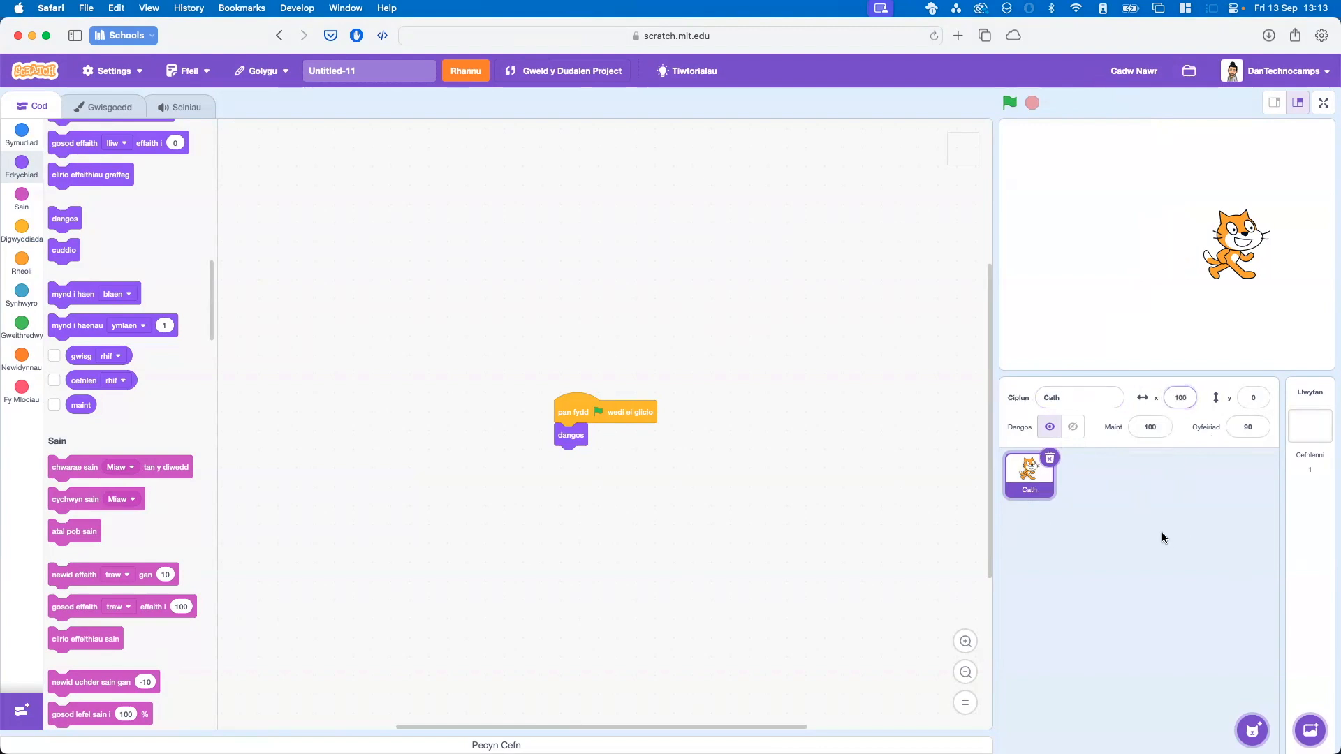
click(1245, 396)
key(BackSpace)
text(-200)
key(Return)
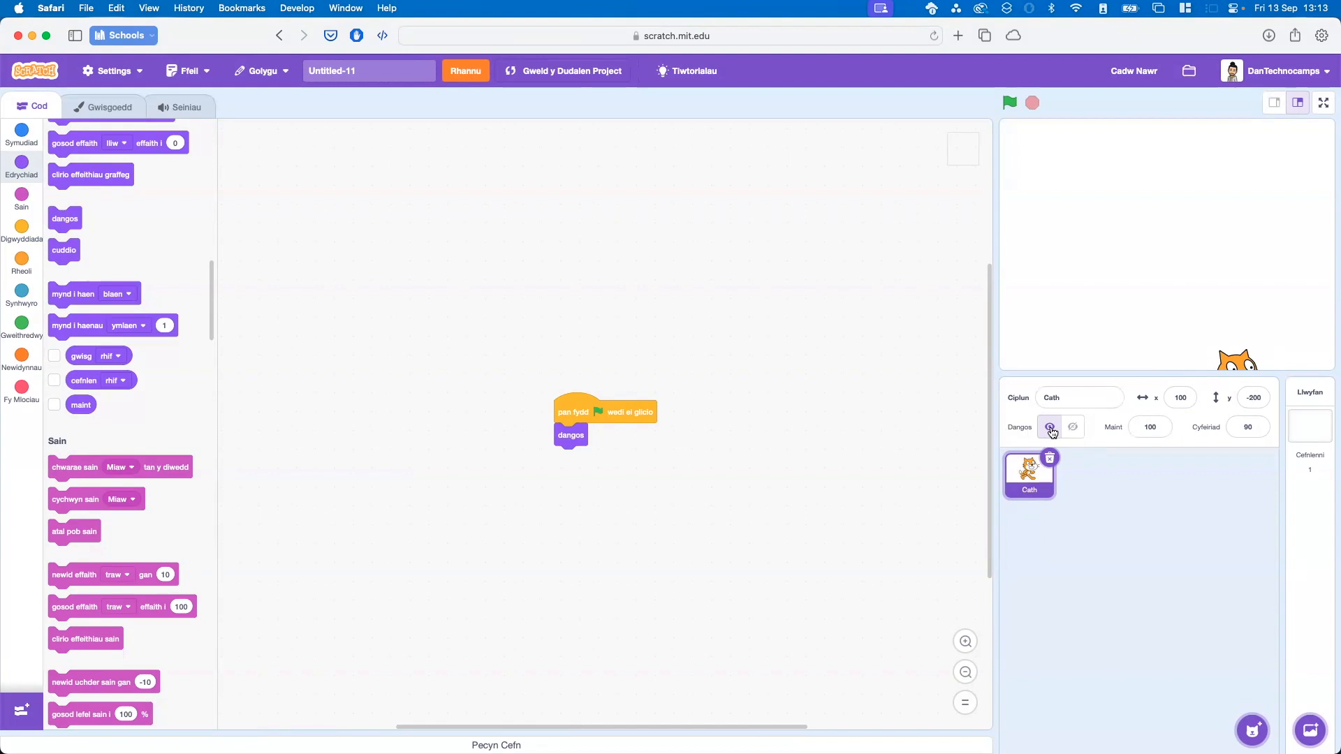
- Hide the Cath sprite on the stage and show it again, twice
click(1073, 428)
click(1049, 428)
click(1074, 429)
click(1049, 428)
- Set the Cath sprite's size to 2000
click(1151, 429)
text(2000)
key(Return)
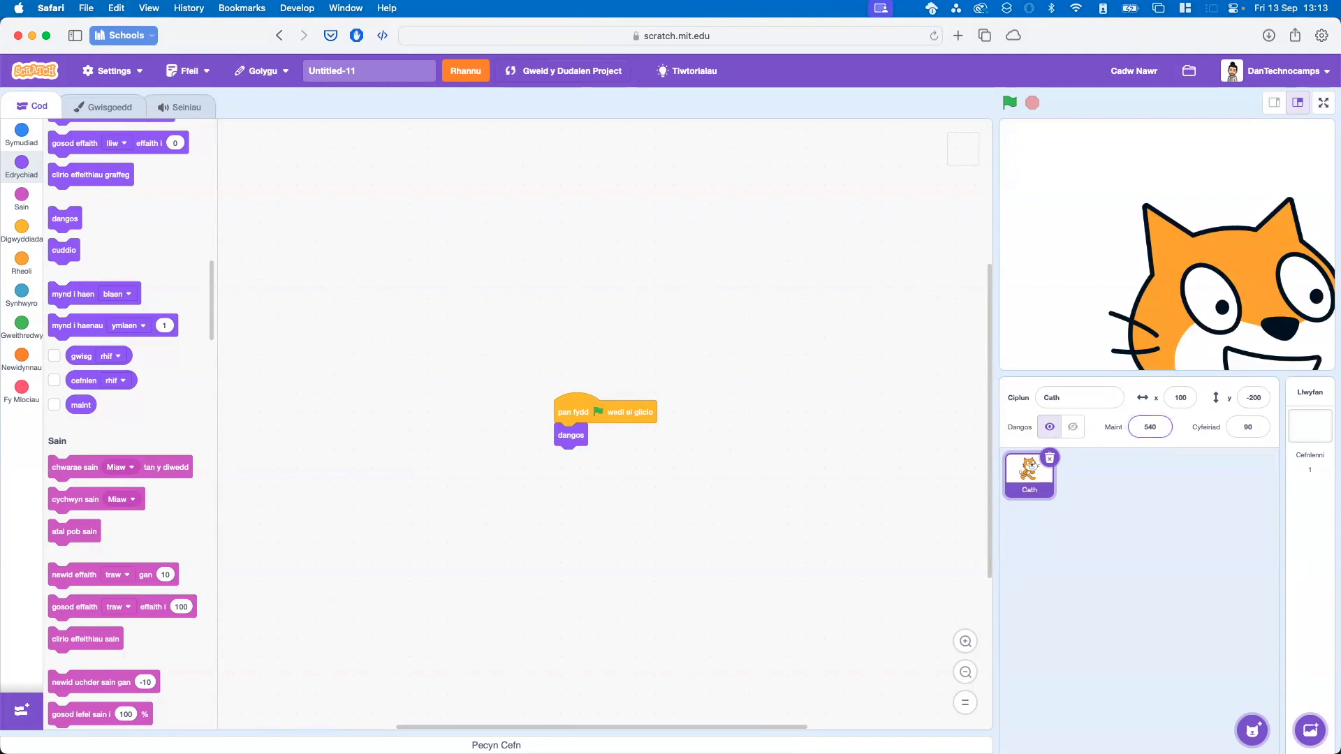
- Test rotating the Cath sprite with the direction dial and with a direction of 180, returning it to 90
click(1239, 431)
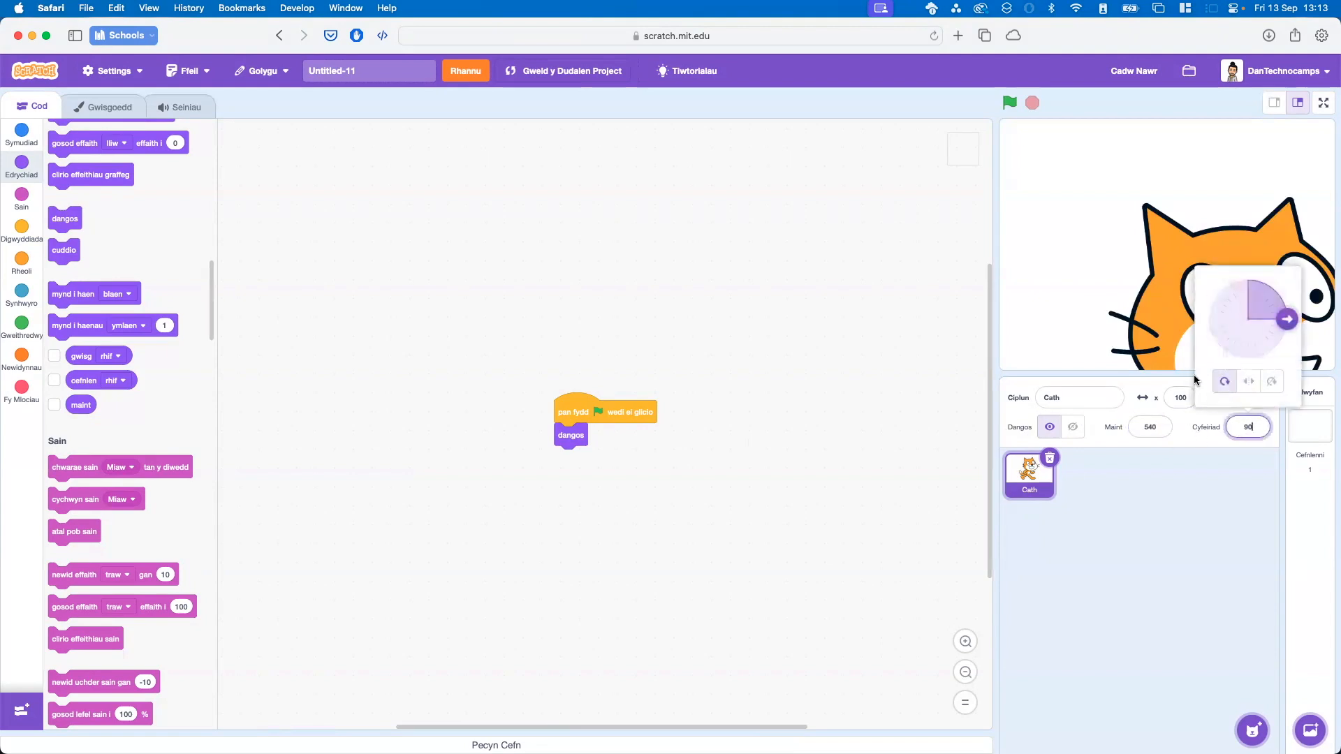
drag(1286, 319, 1254, 377)
drag(1313, 289, 1287, 321)
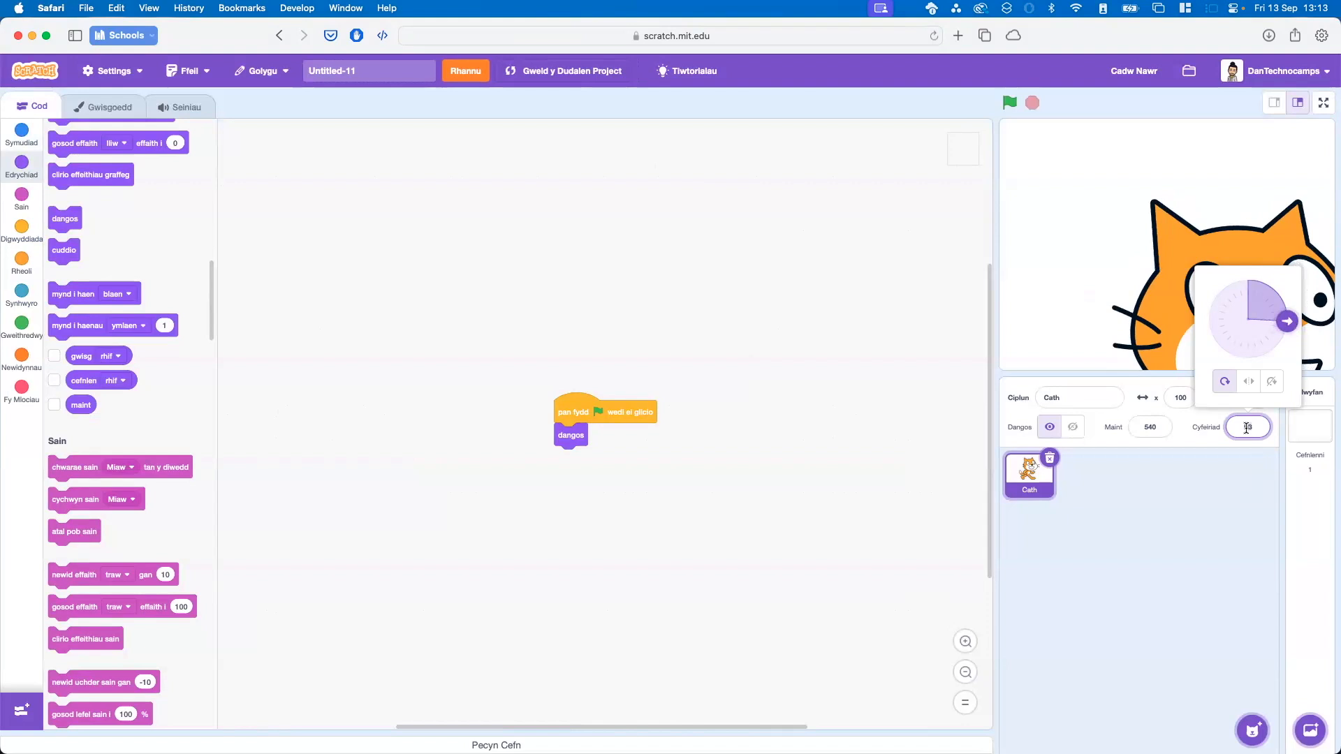
text(180)
key(Return)
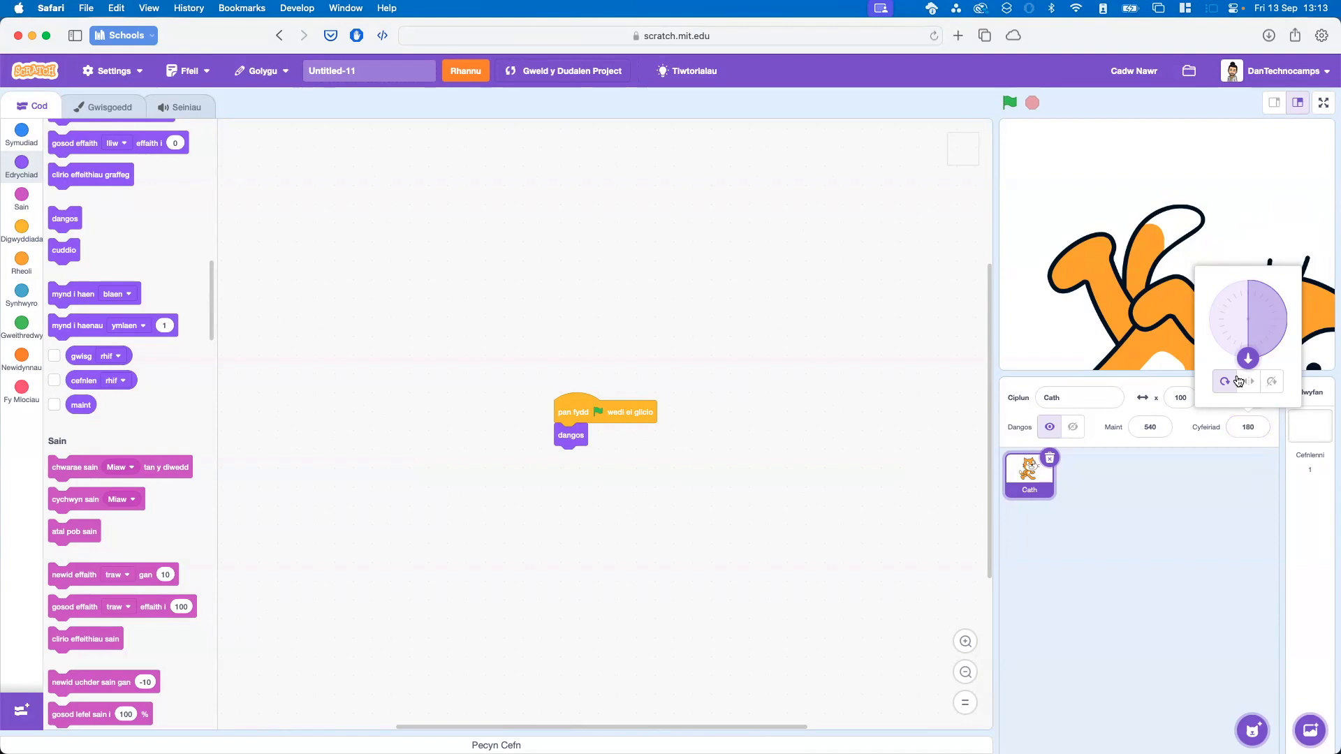
drag(1248, 359, 1305, 326)
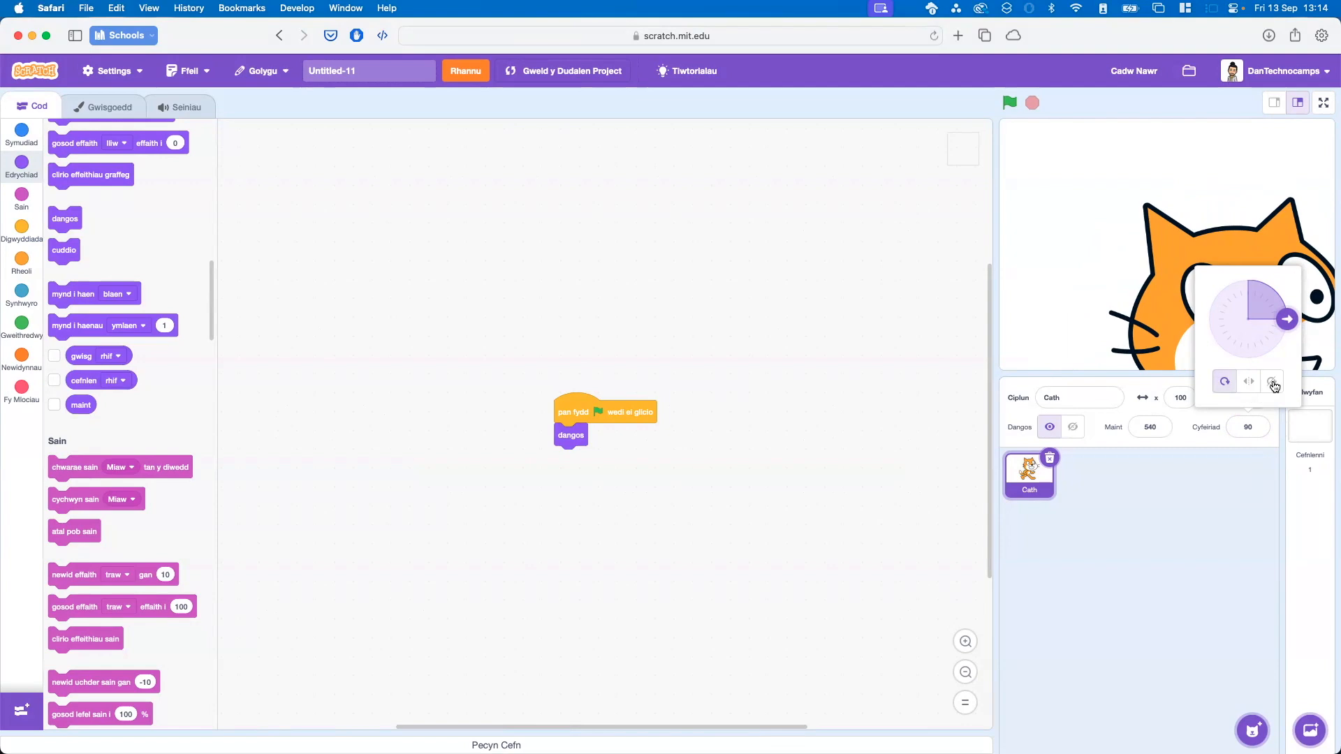
- Set the Cath sprite's rotation style to do not rotate and turn its direction dial to about 177
click(1272, 383)
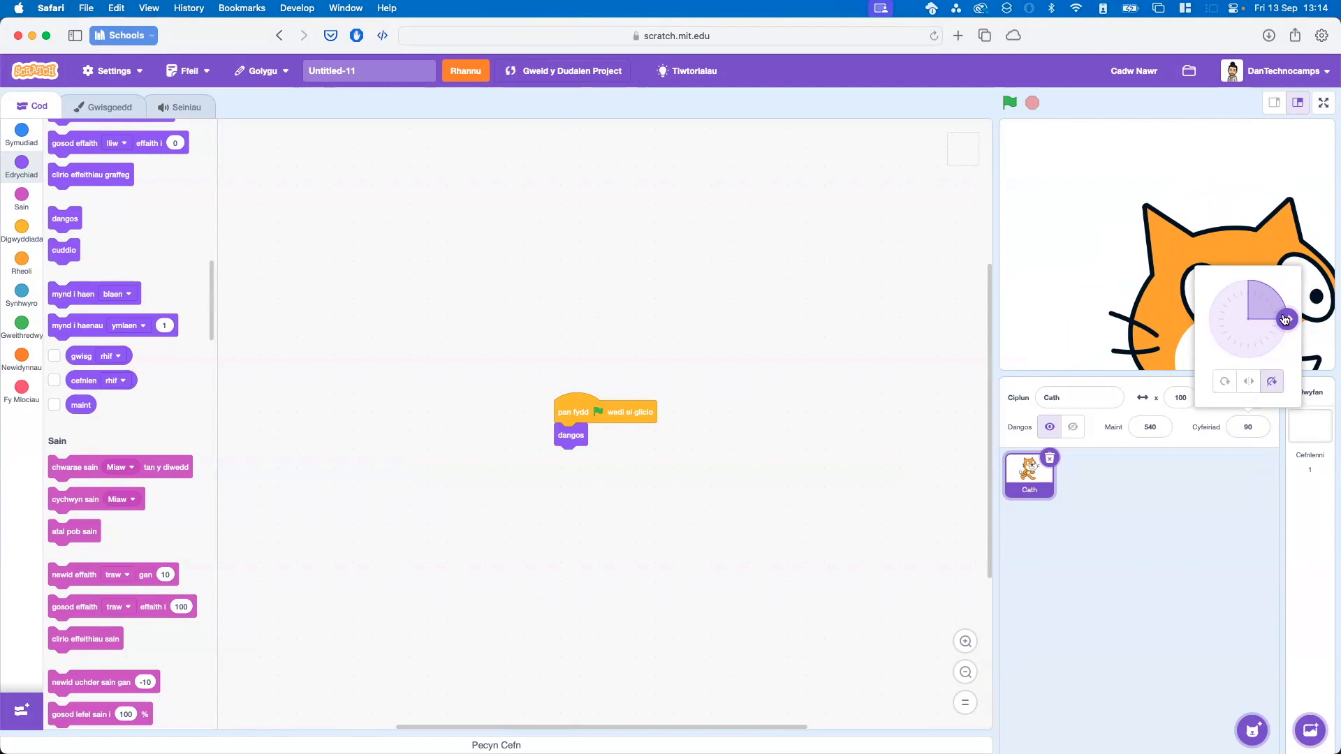
drag(1288, 320, 1250, 360)
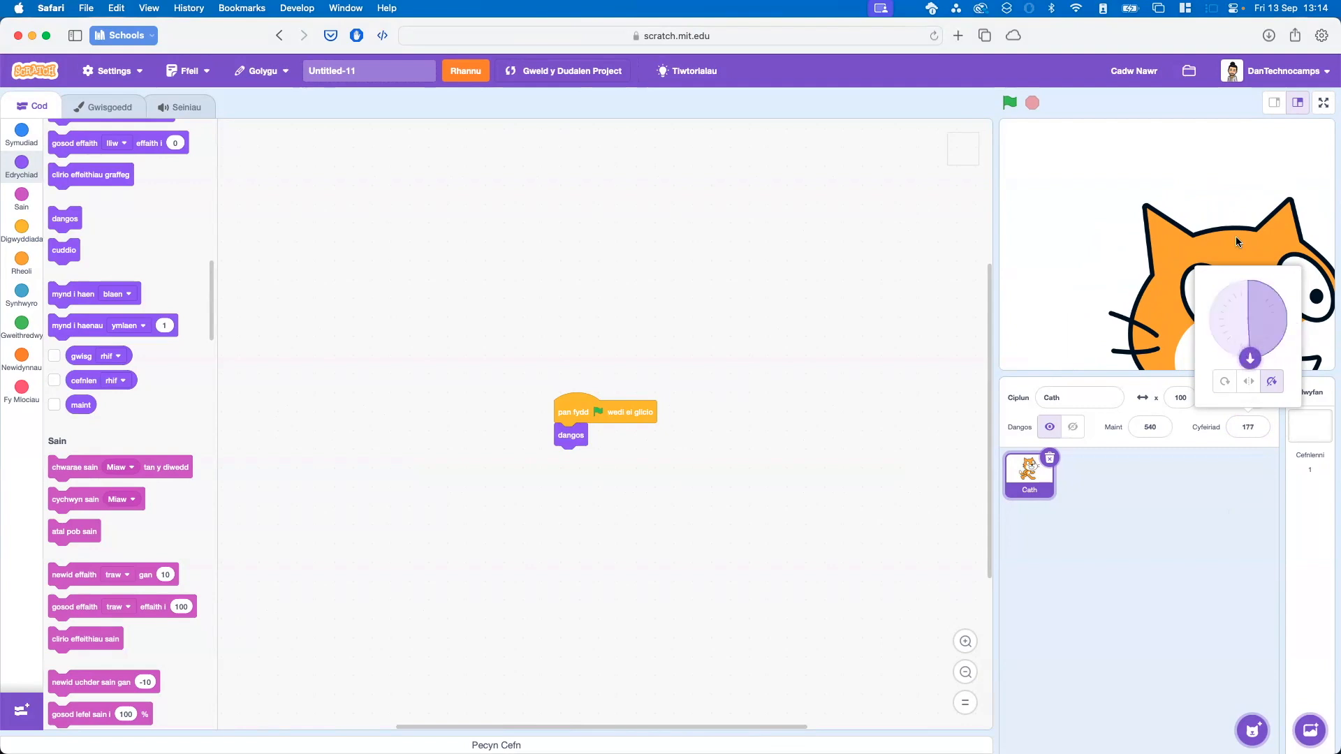
- Move the enlarged cat on the stage to about x 17, y -111
drag(1147, 147, 1175, 142)
drag(1214, 210, 1218, 242)
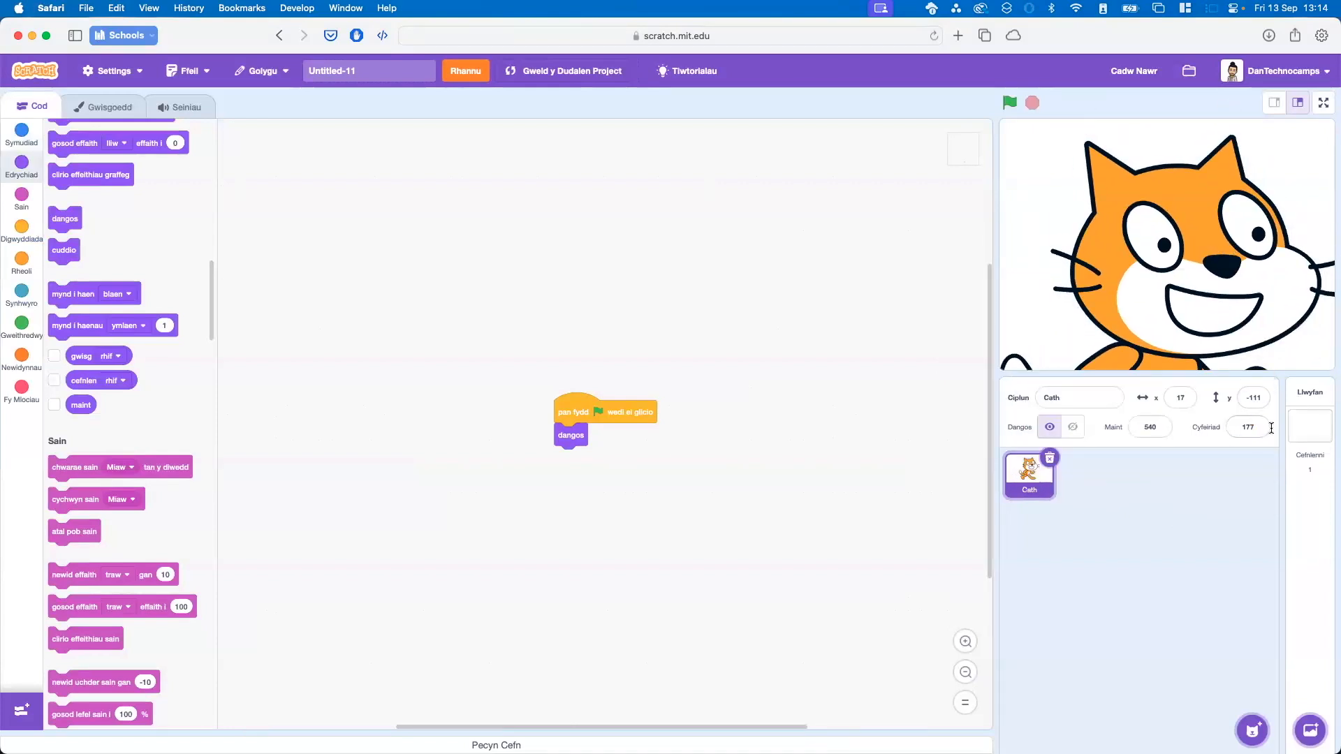
- Turn the Cath sprite's direction dial to about 179
click(1249, 428)
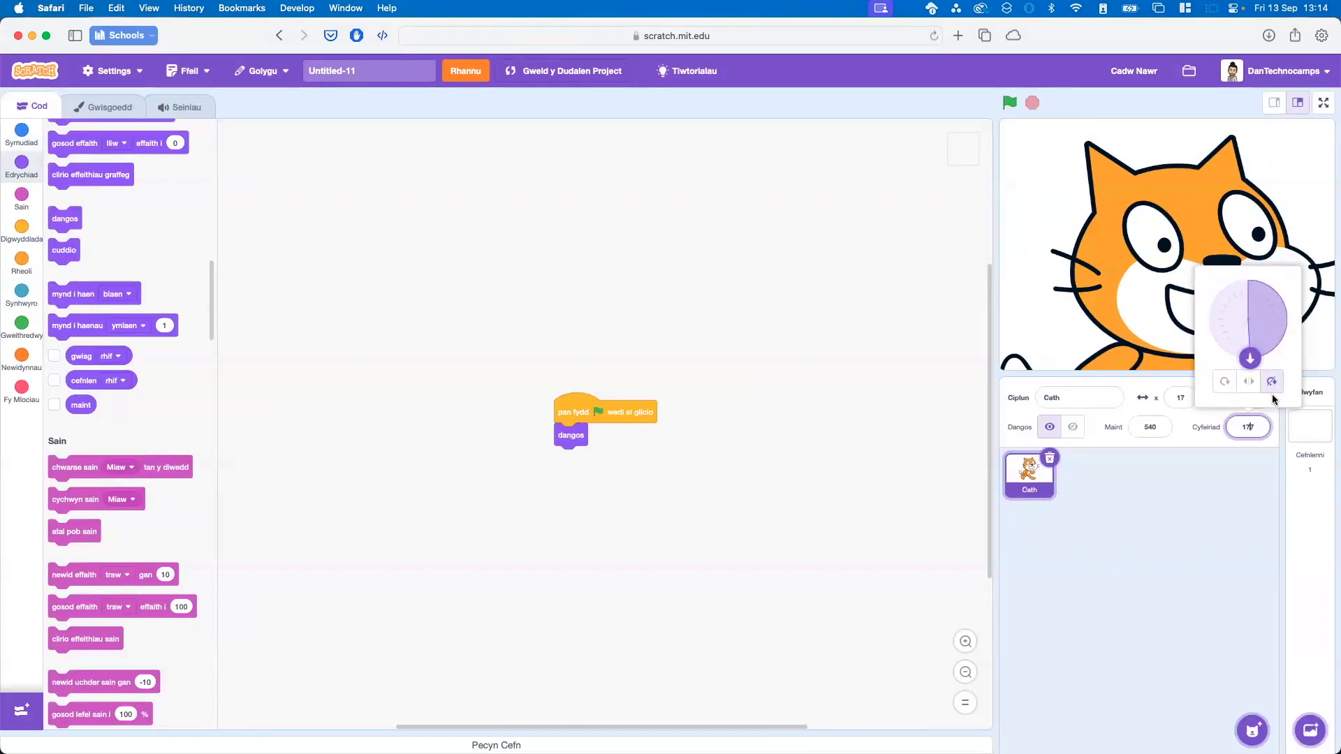
drag(1251, 358, 1253, 364)
drag(1249, 358, 1258, 389)
click(1239, 464)
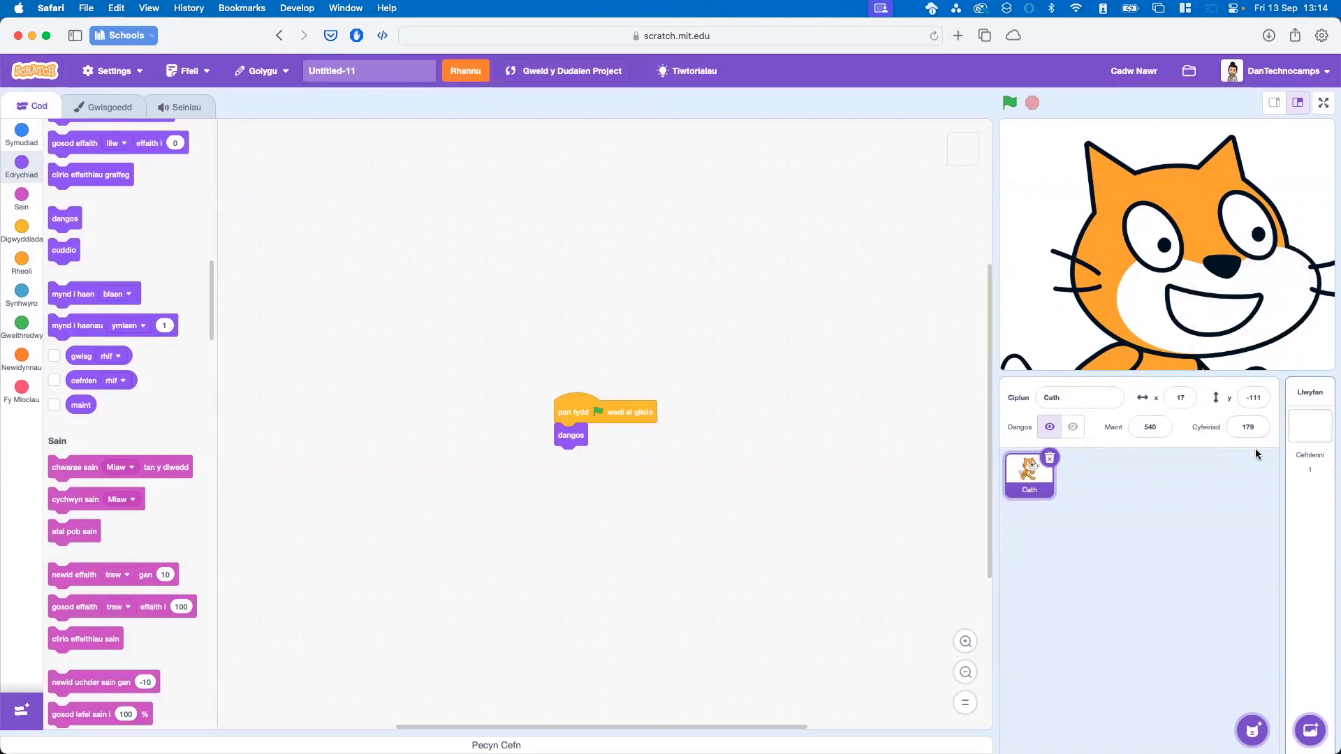
- Add the Rays backdrop from the backdrop library to the stage
click(1333, 439)
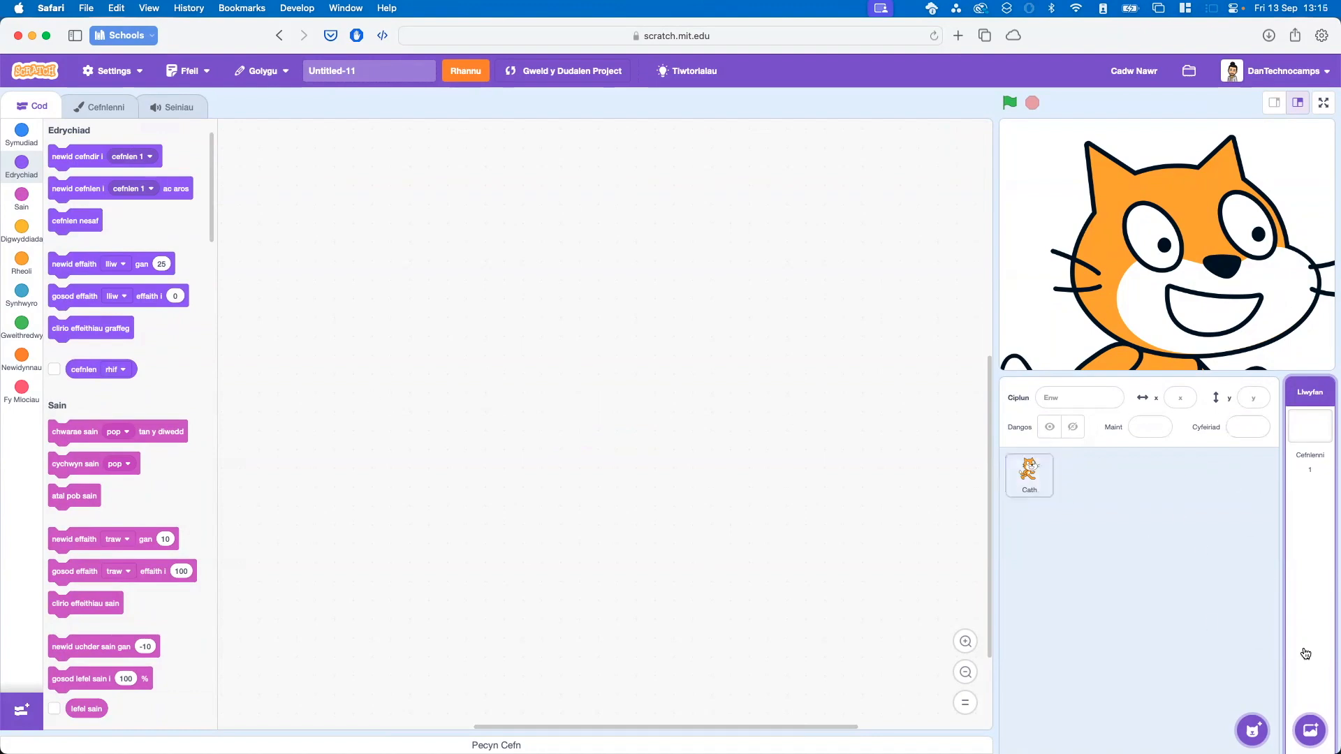
mouse_move(1311, 730)
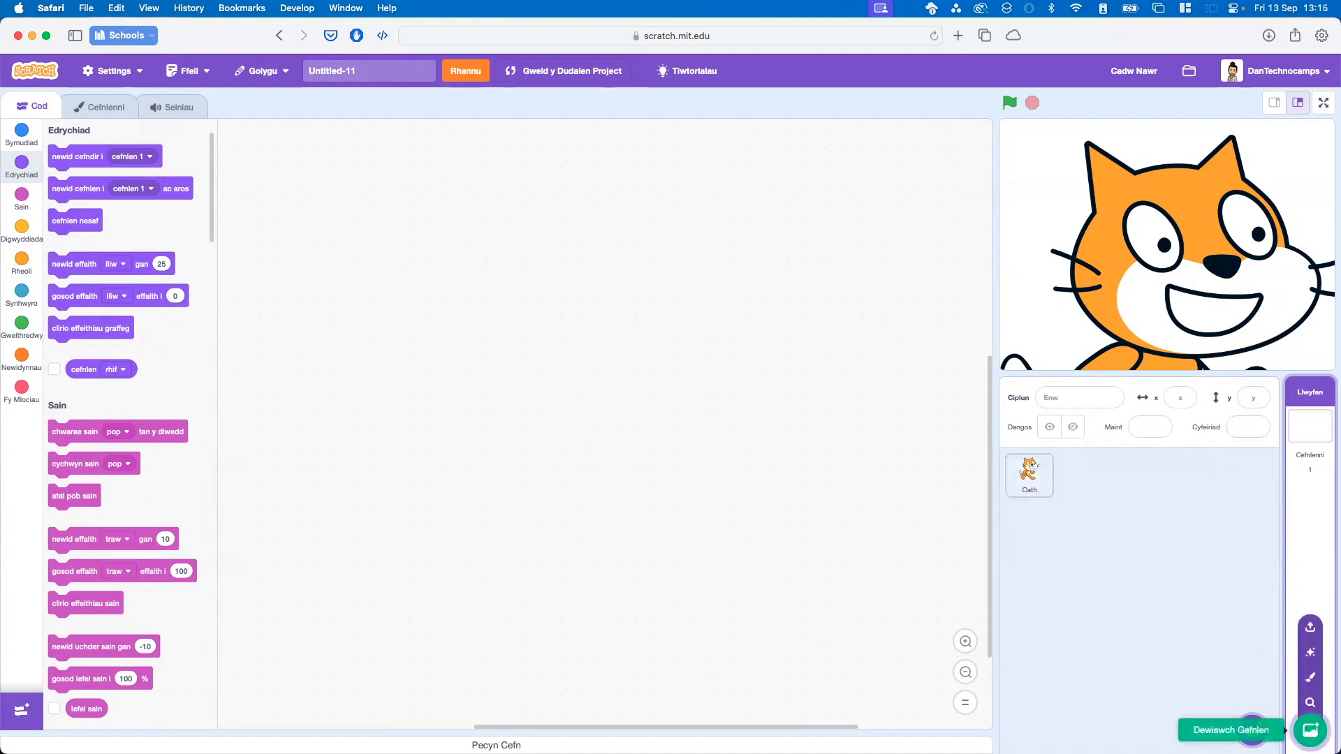
click(1311, 731)
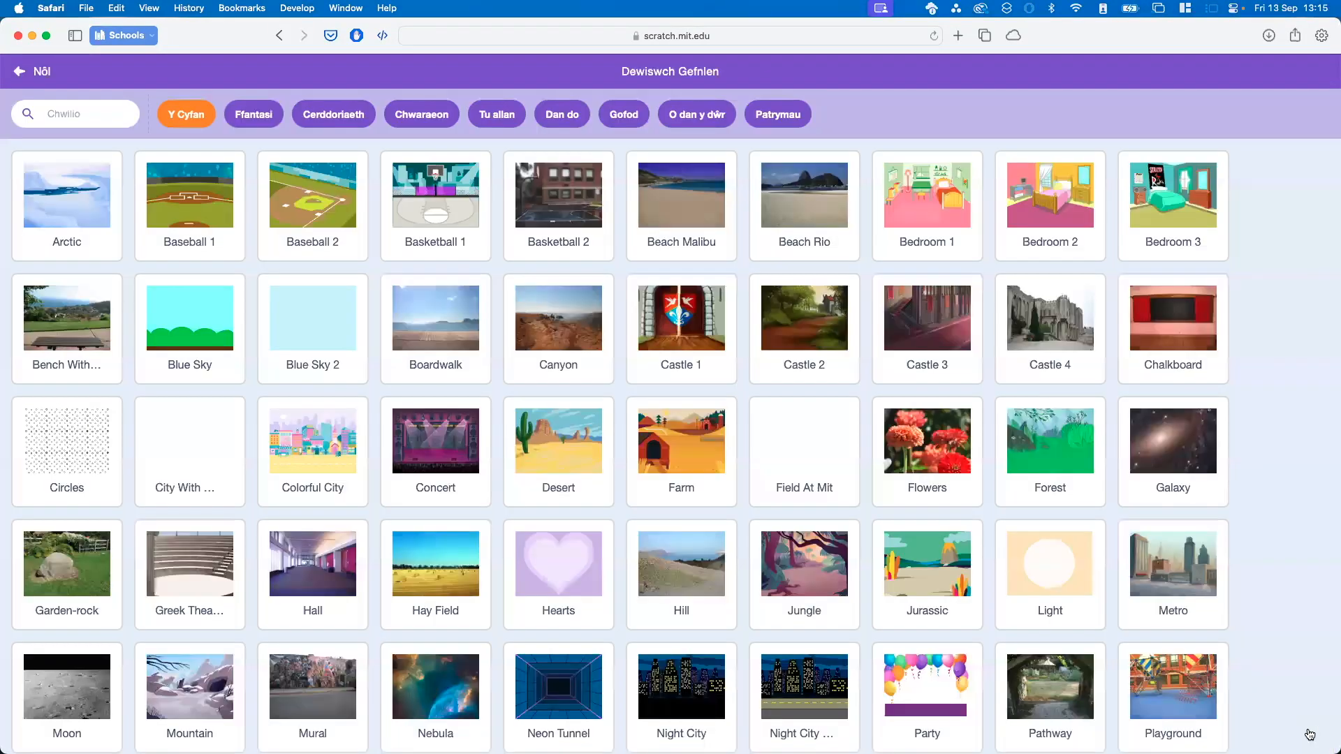
scroll(683, 604, down, 5)
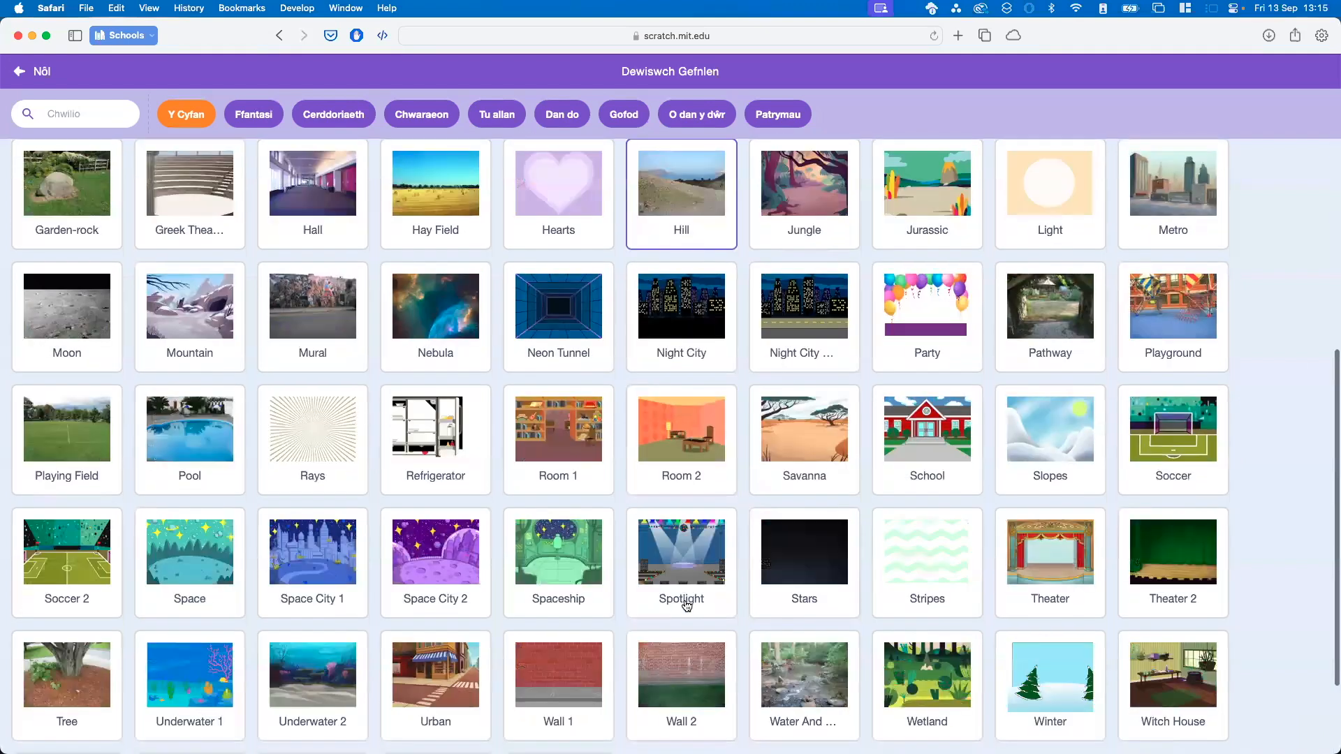
scroll(687, 606, down, 2)
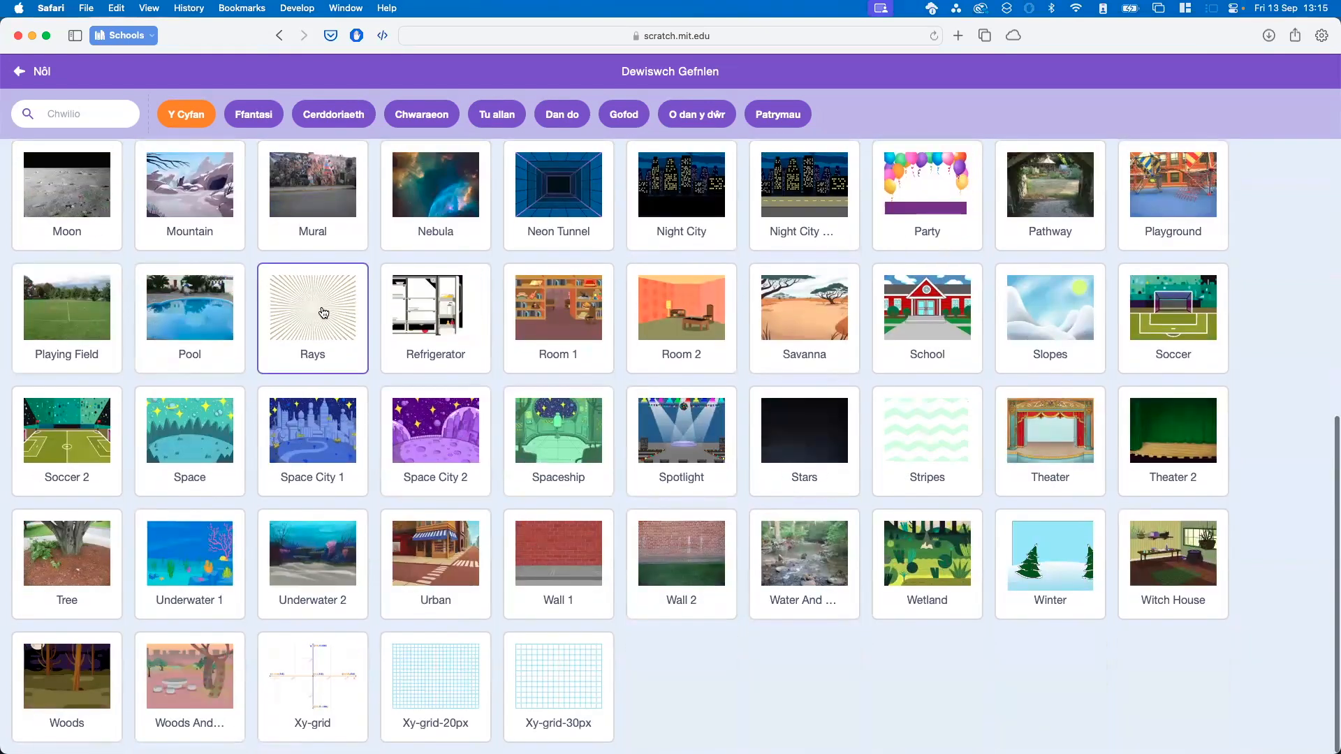
click(323, 312)
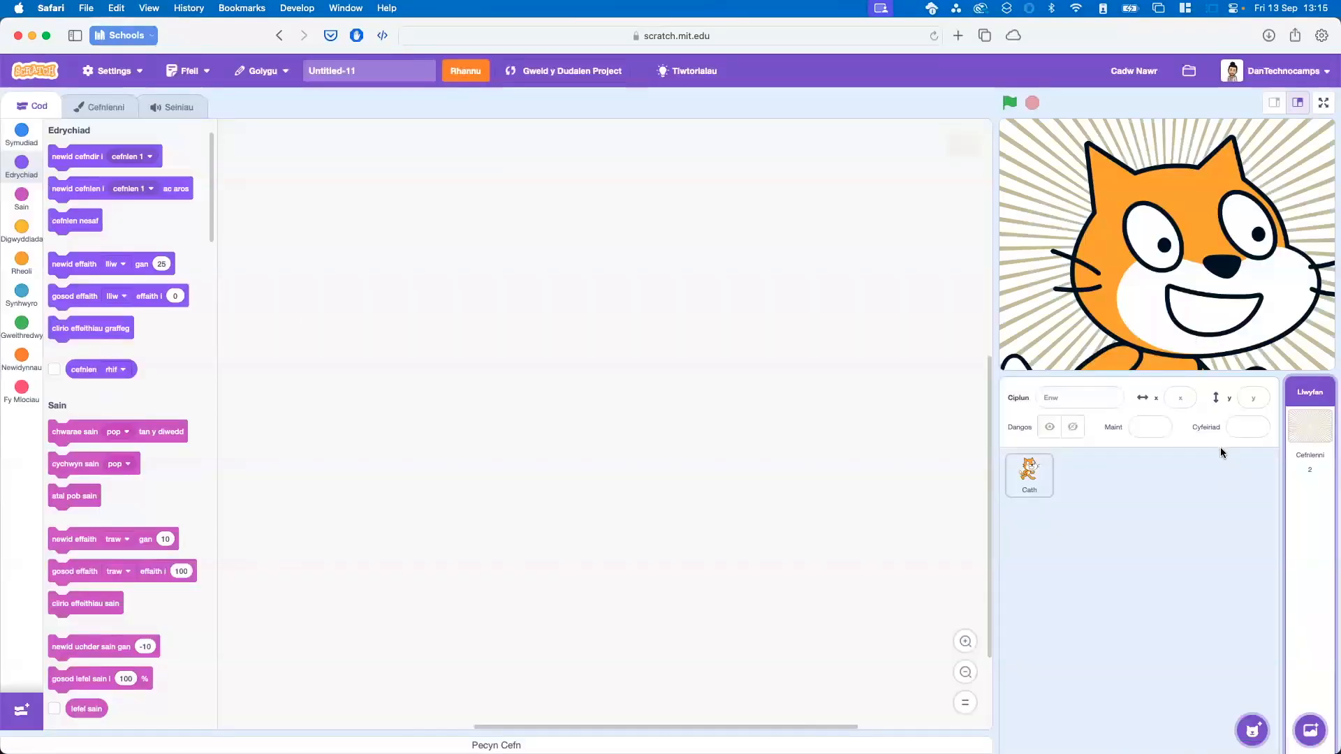
- Search the sprite library for "sha", add the Shark 2 sprite and move it on the stage to about x -182, y 51
mouse_move(1306, 730)
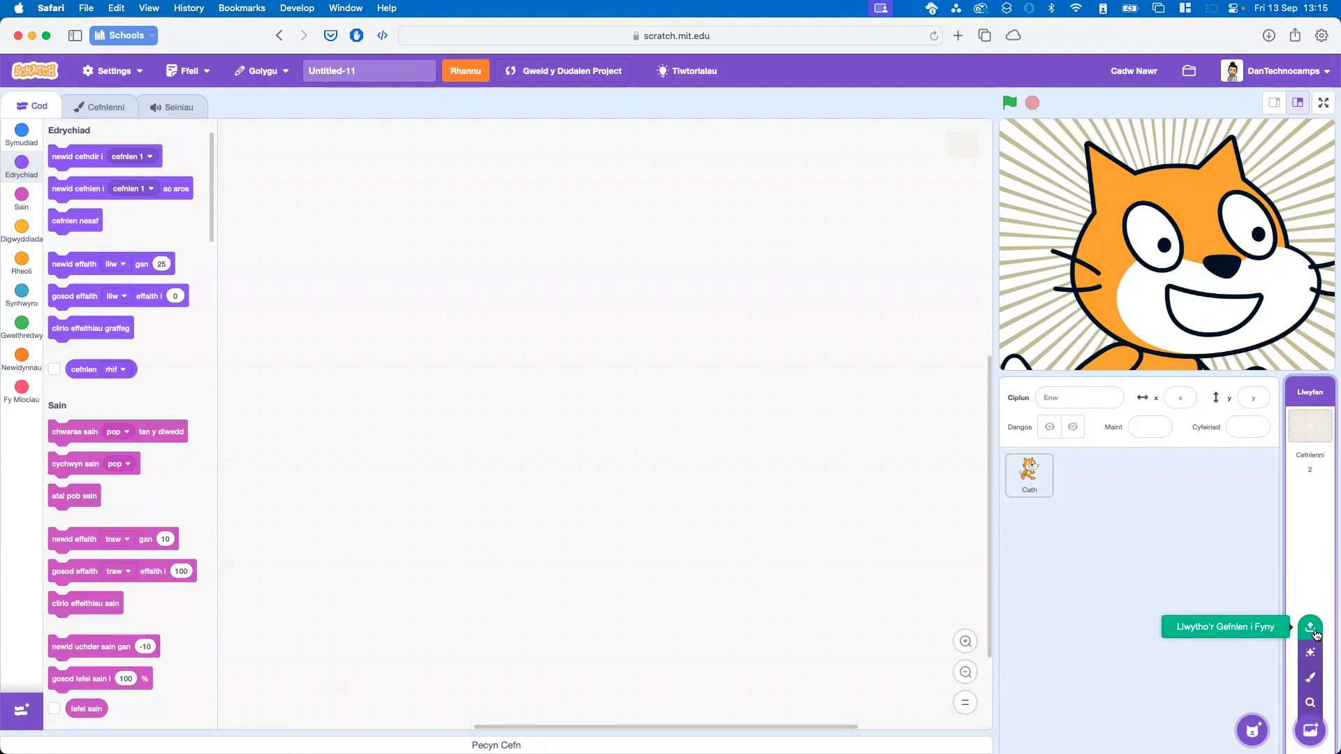
mouse_move(1252, 730)
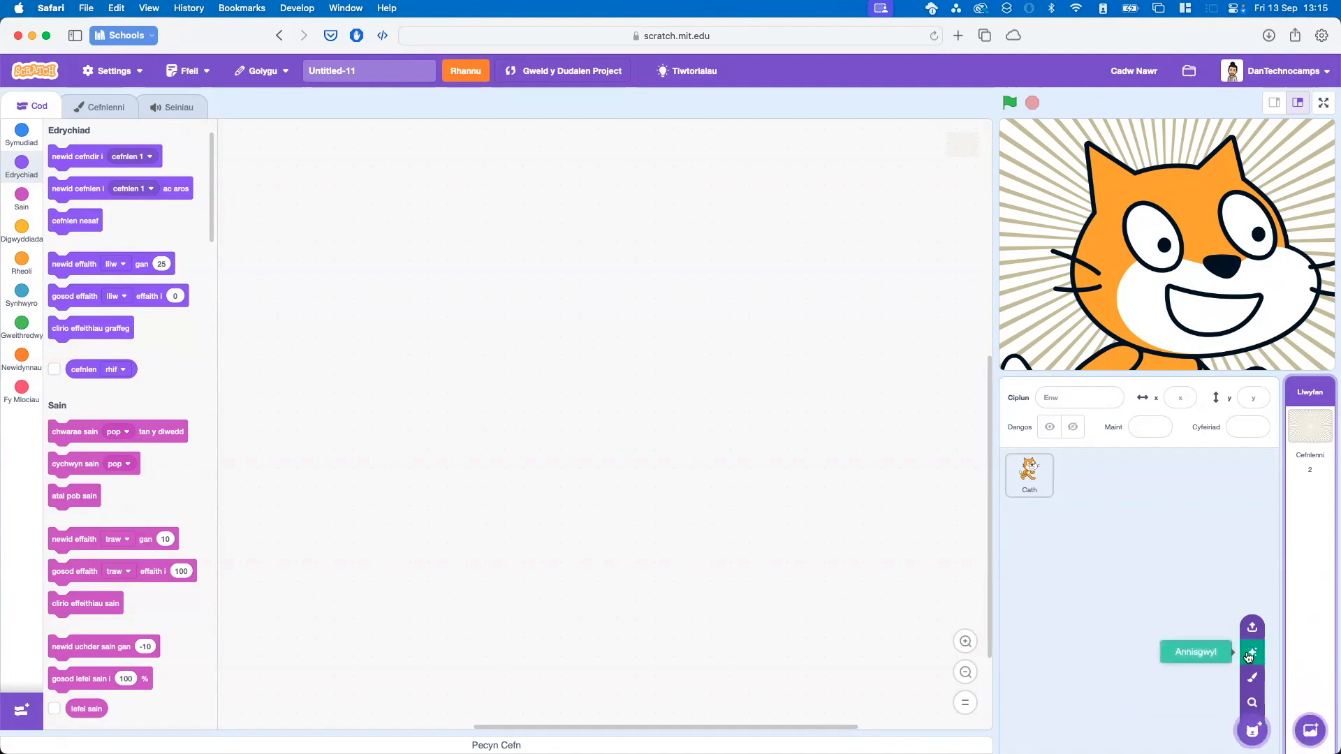
click(1253, 731)
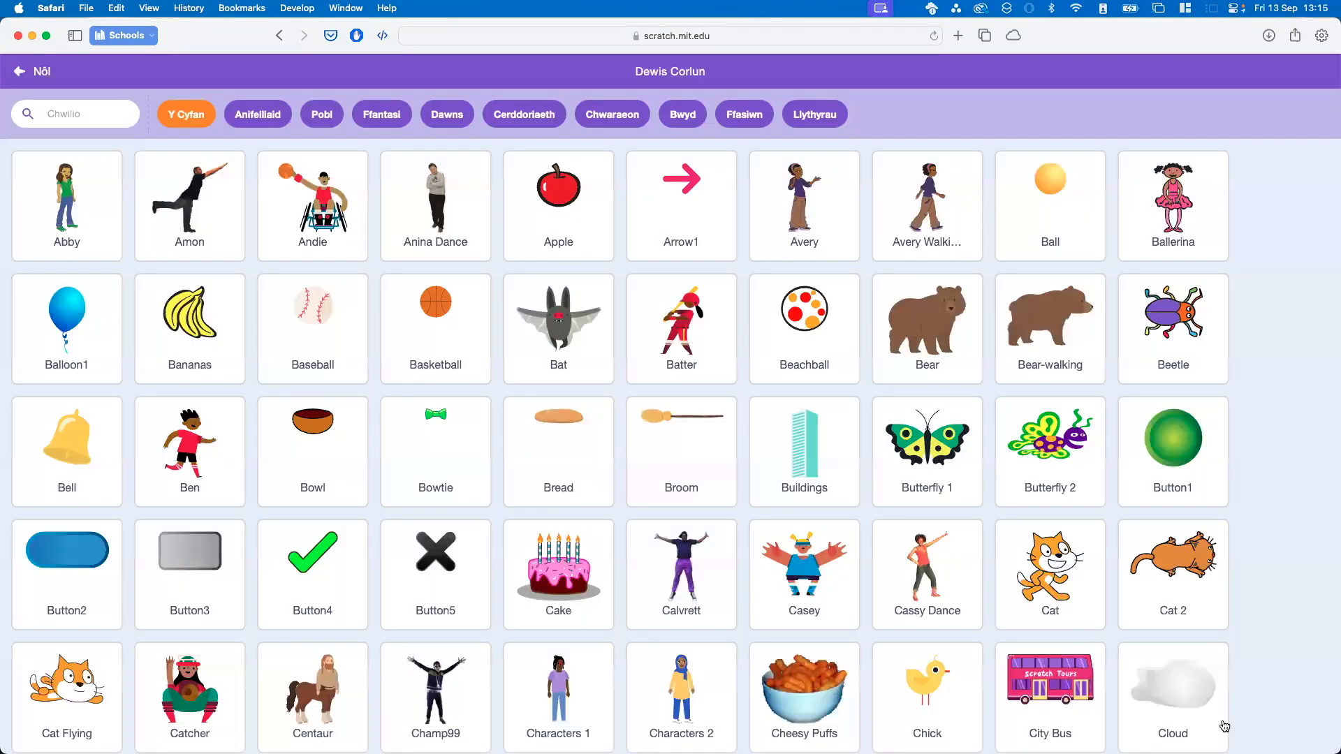
scroll(742, 644, down, 3)
scroll(741, 650, up, 3)
click(57, 116)
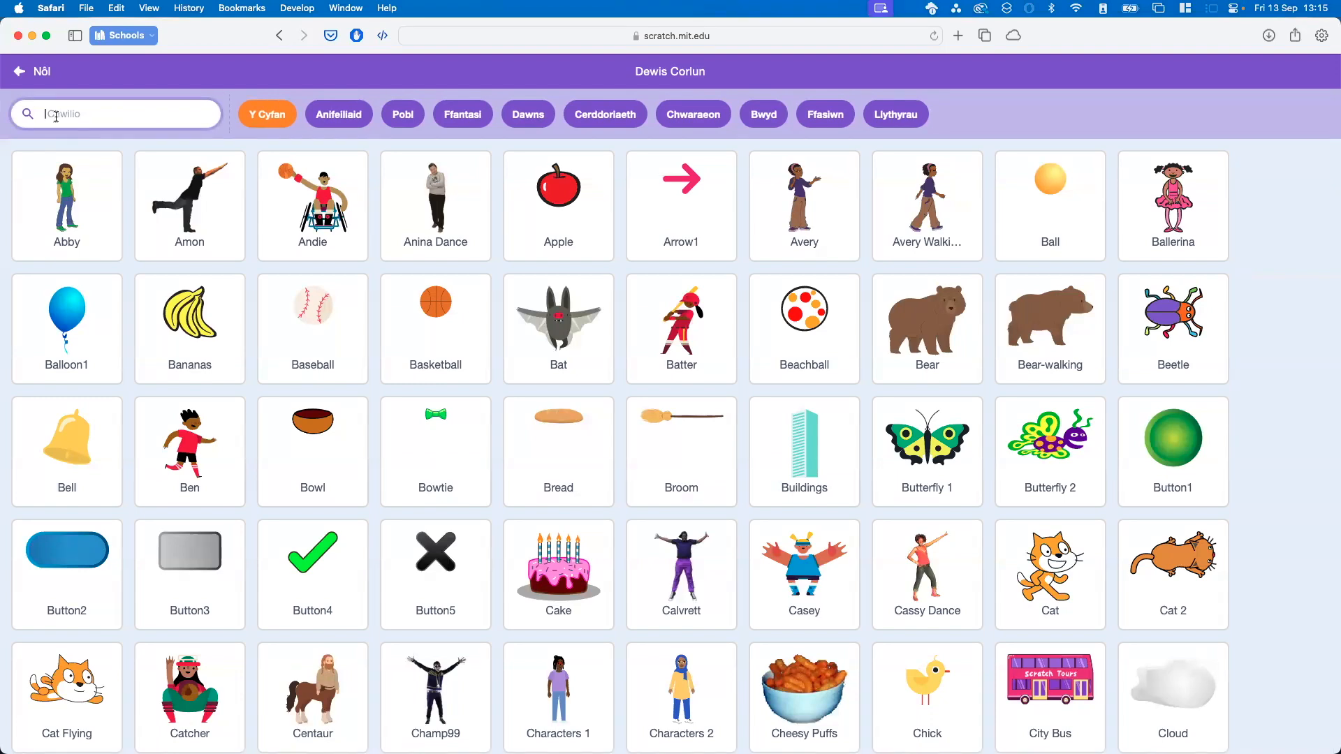
text(sha)
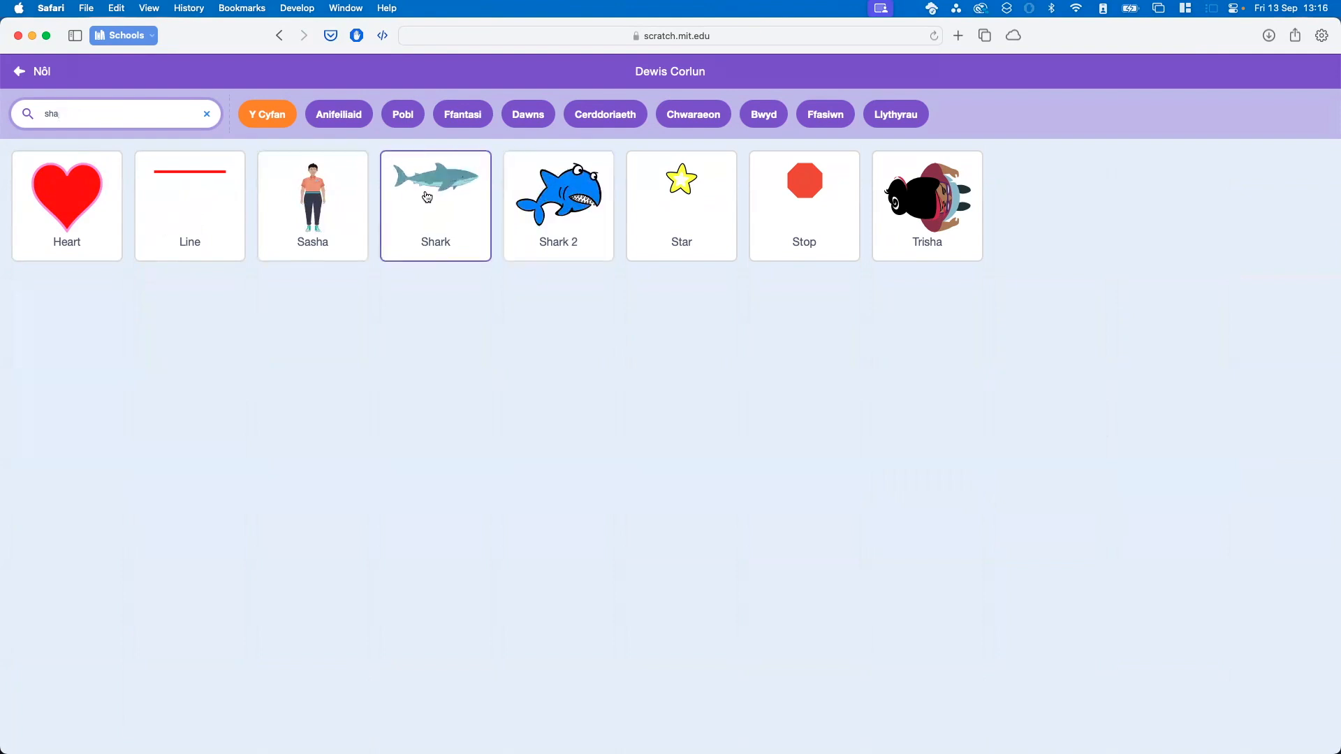
click(545, 203)
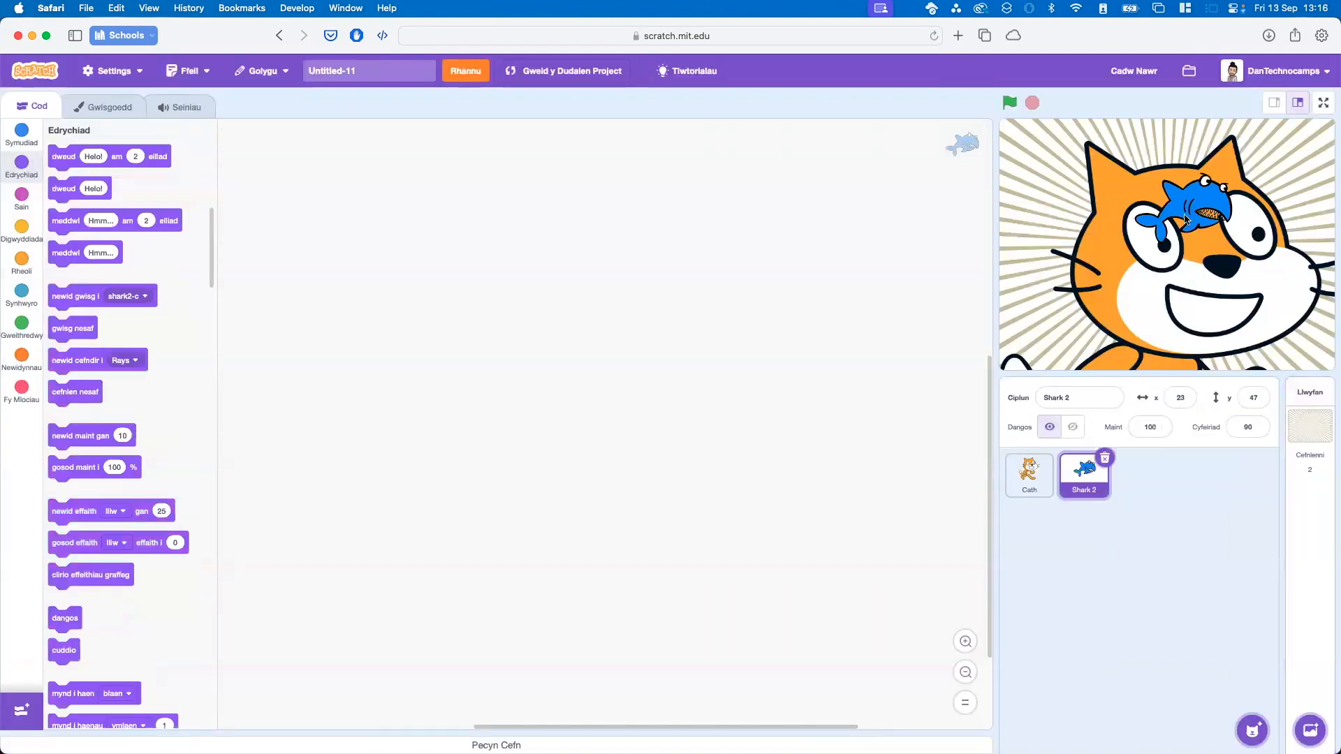
drag(1200, 203, 1064, 207)
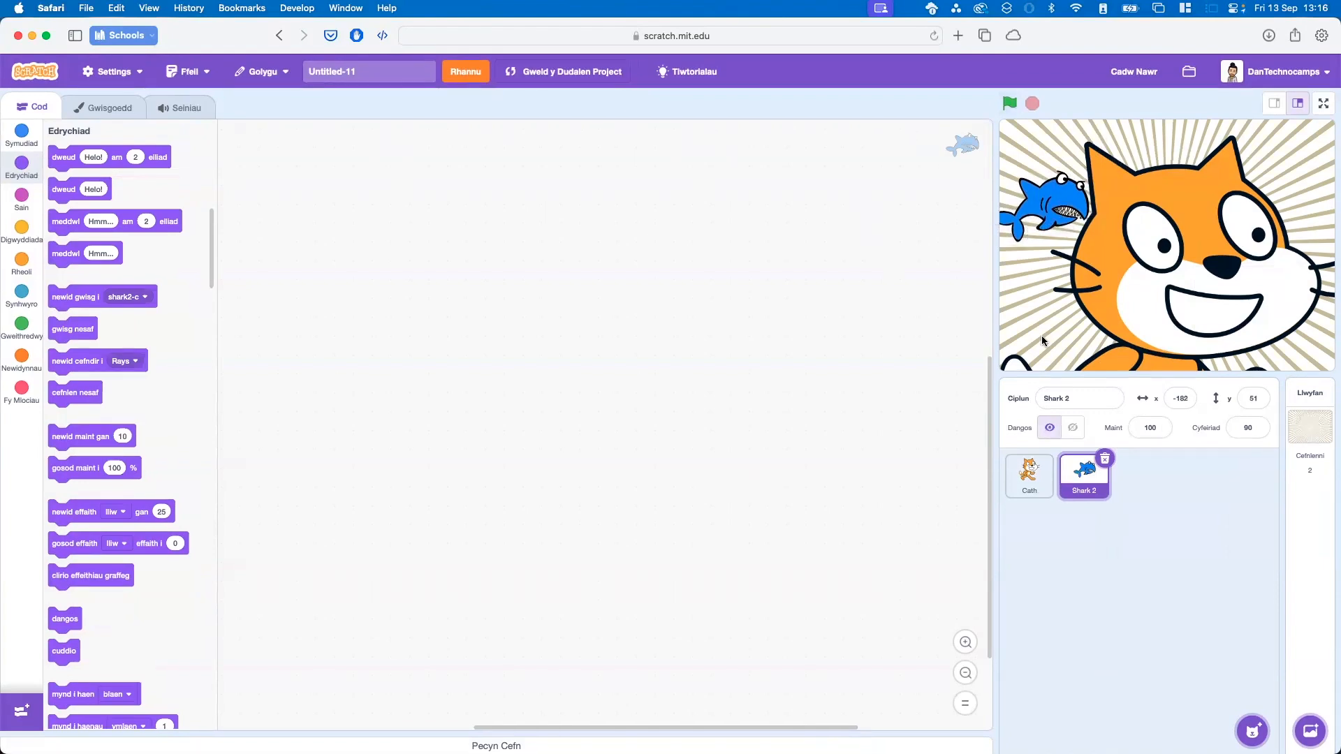
- Start painting a new sprite with the Circle tool and set its fill to green with colour value 37
mouse_move(1248, 729)
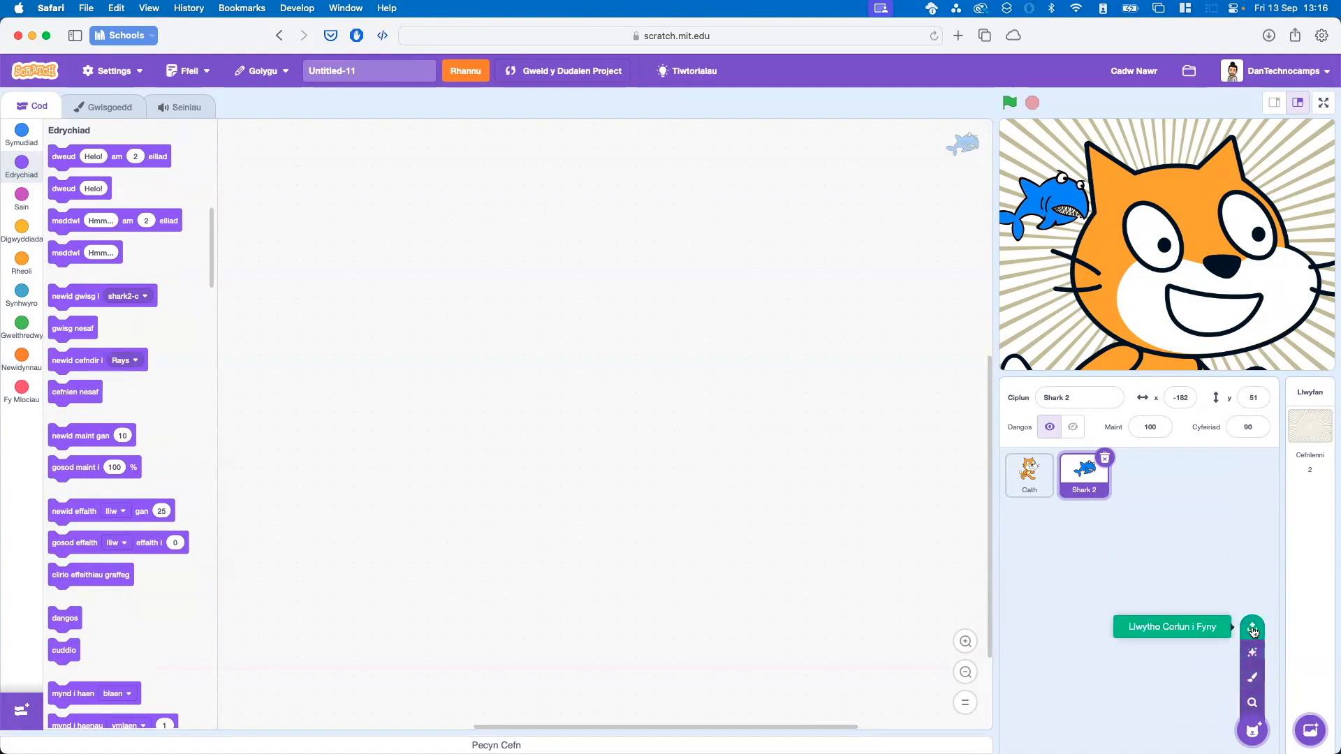
click(1256, 679)
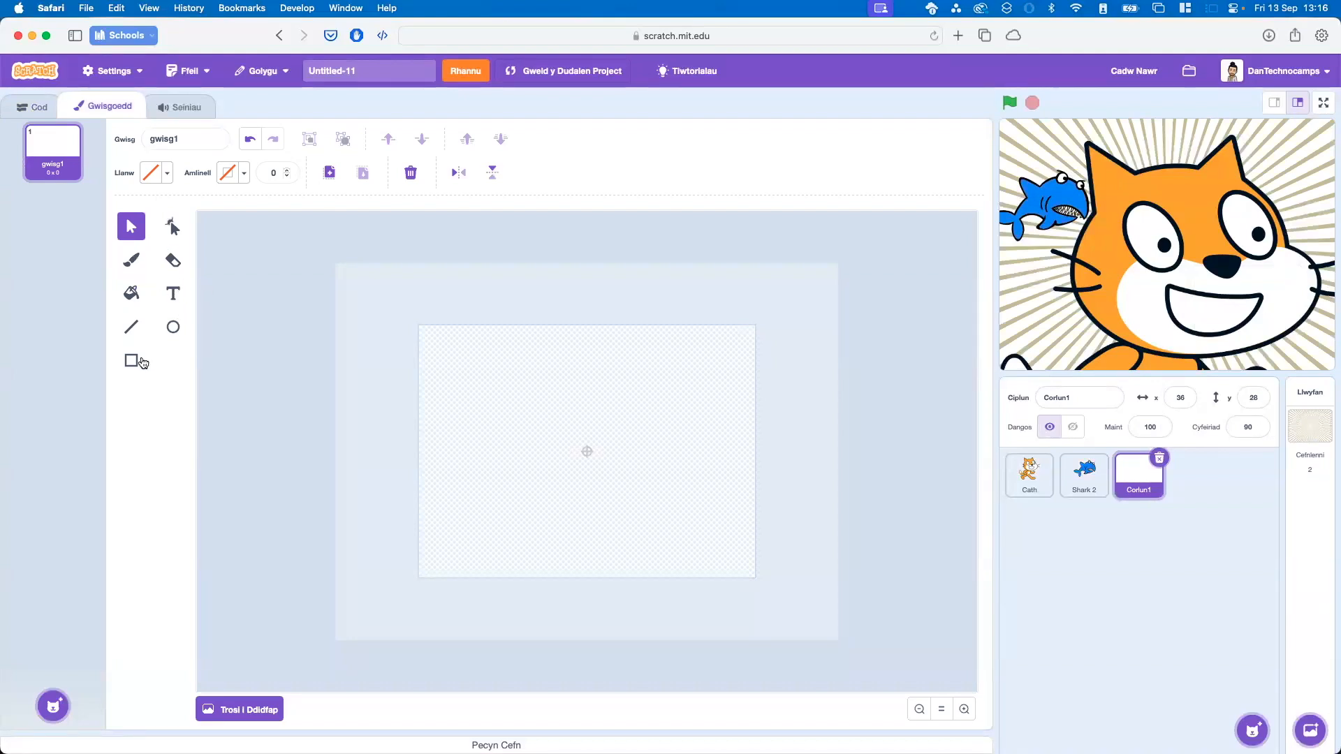
click(173, 327)
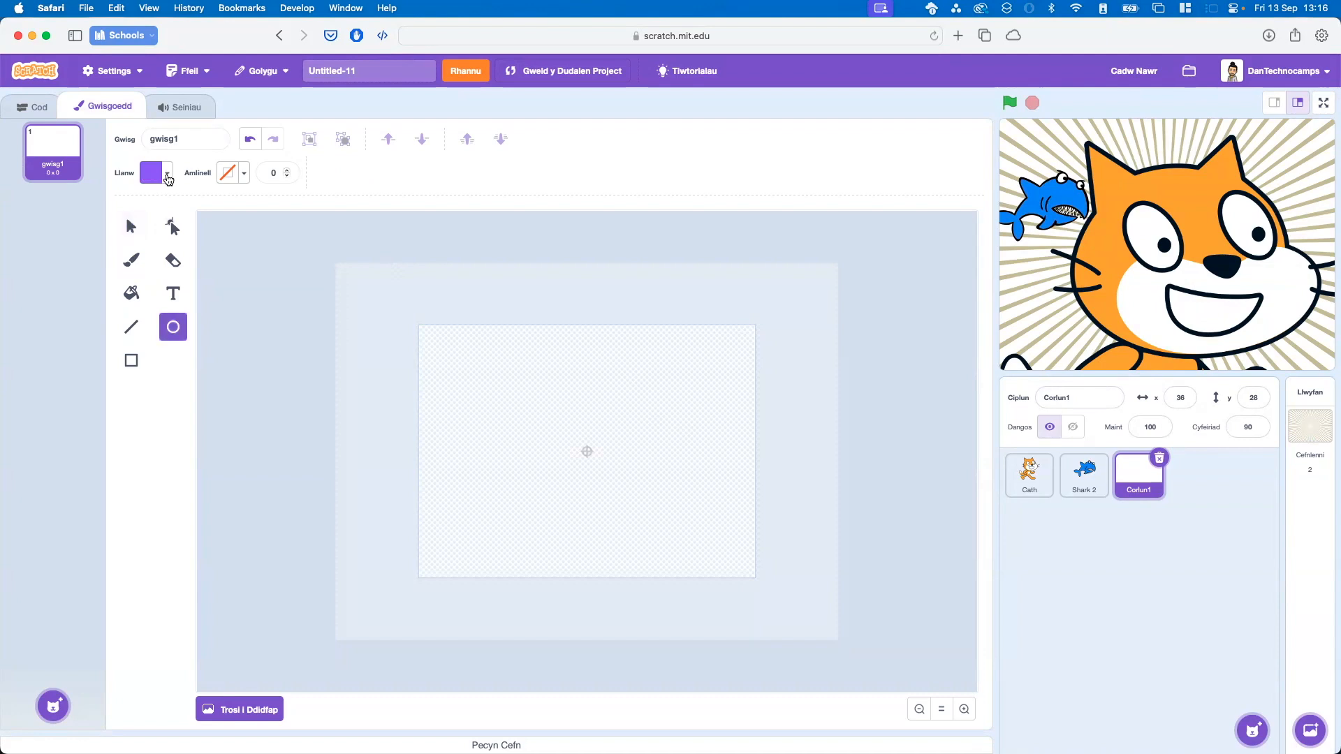
click(167, 179)
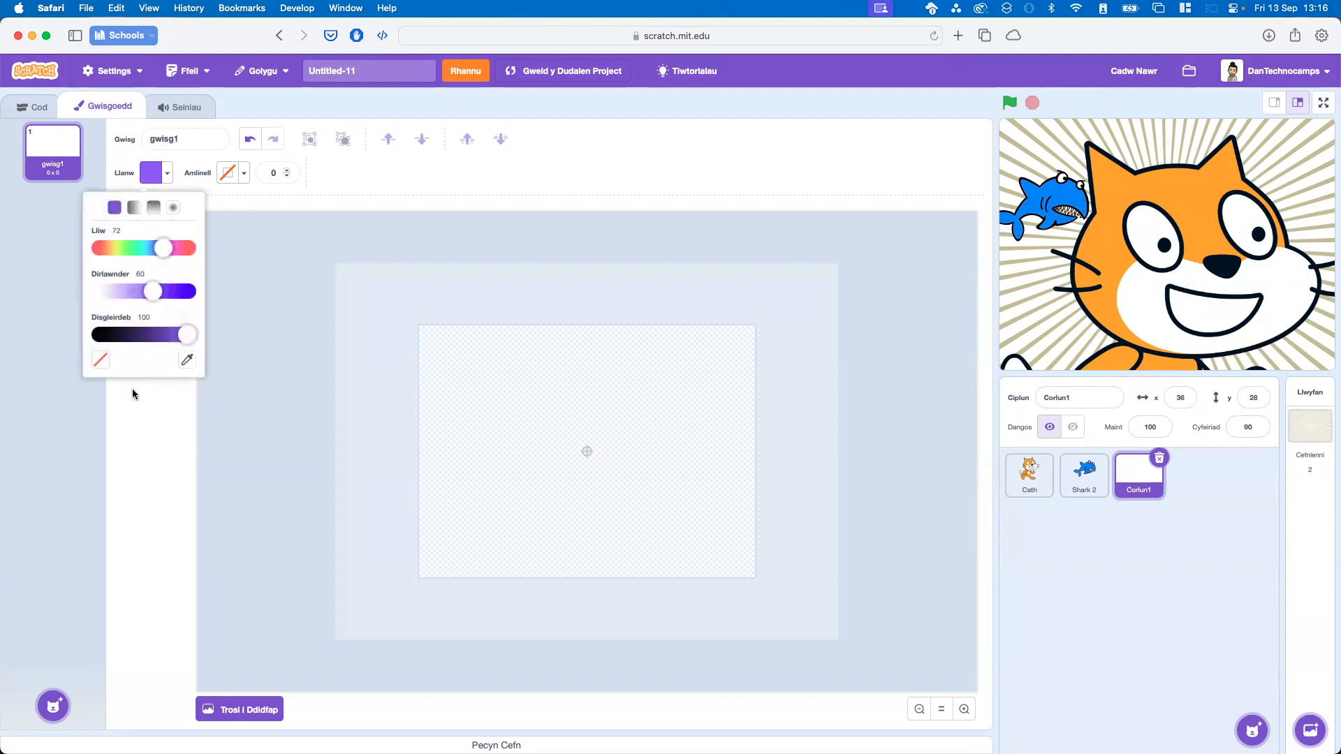
click(132, 390)
click(168, 174)
drag(165, 245, 132, 248)
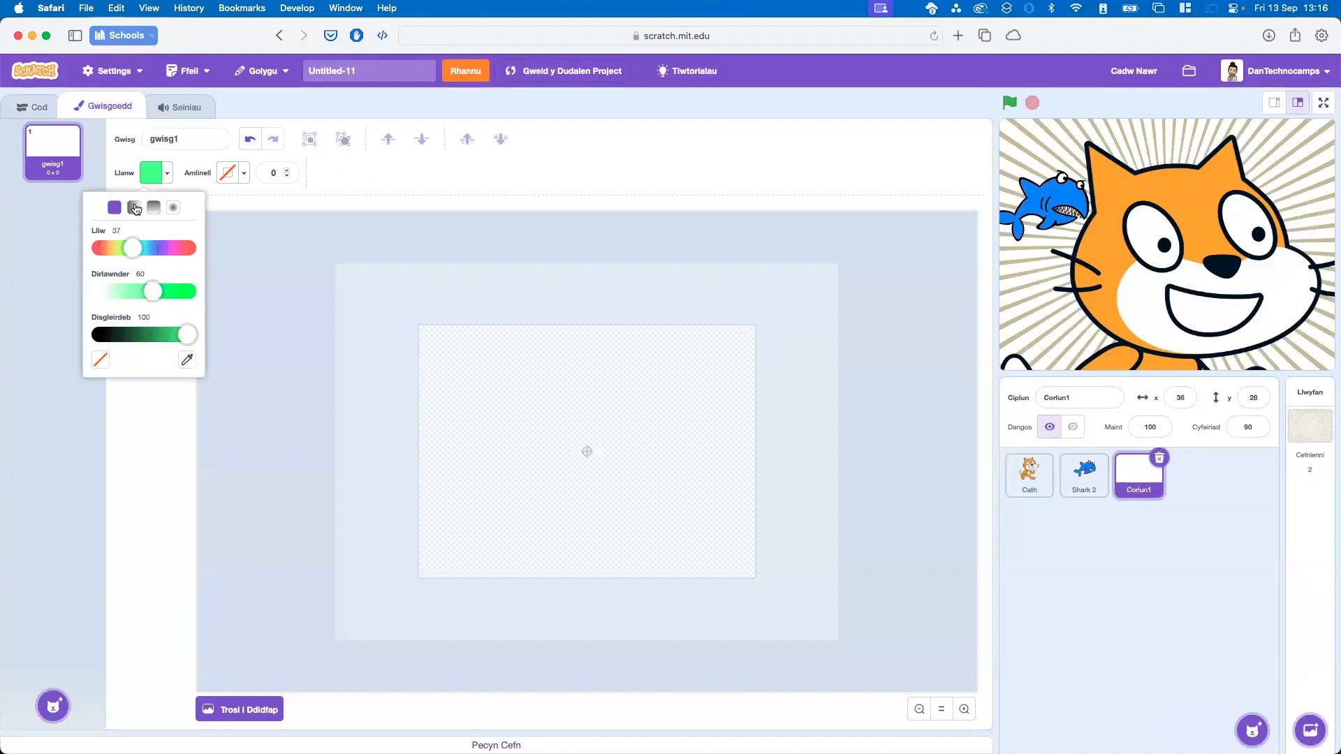
- Make the fill a radial gradient from cyan (colour 52) in the centre to fully saturated red (colour 100) at the edge
click(174, 208)
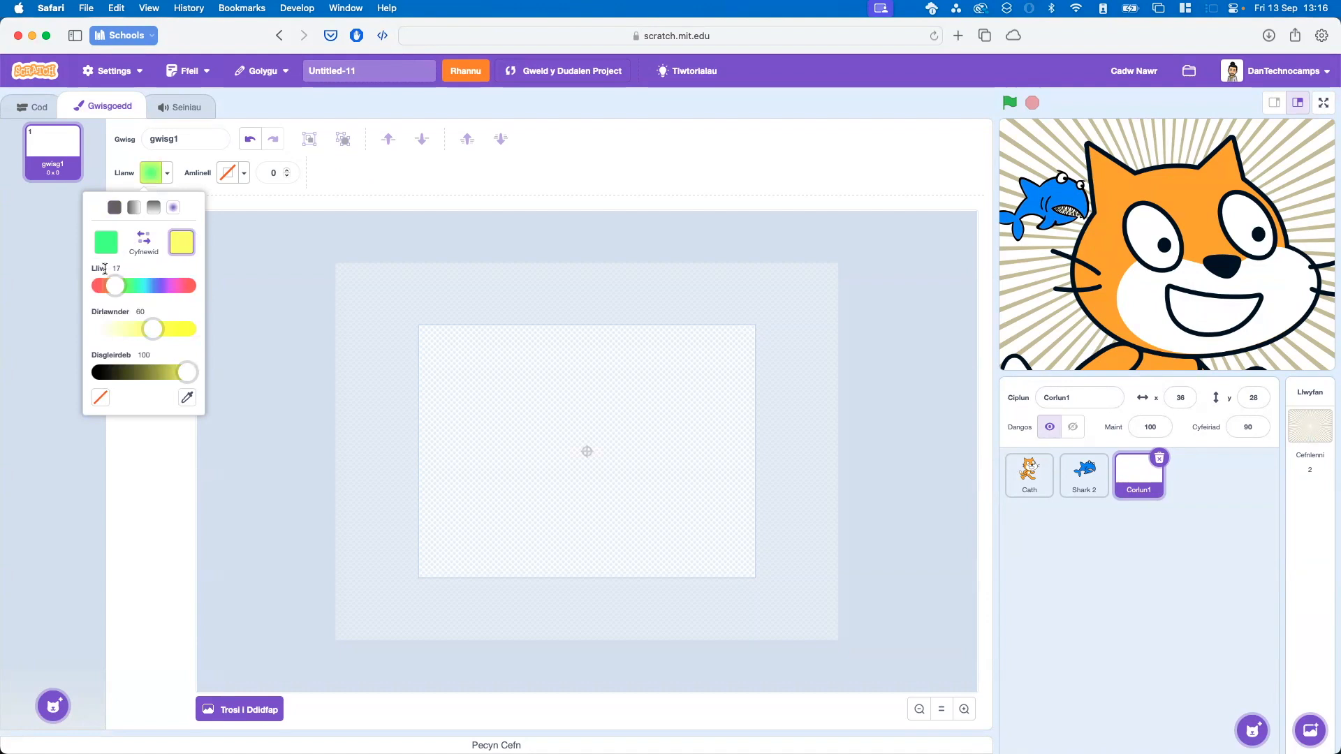
click(107, 244)
drag(135, 287, 199, 288)
click(186, 243)
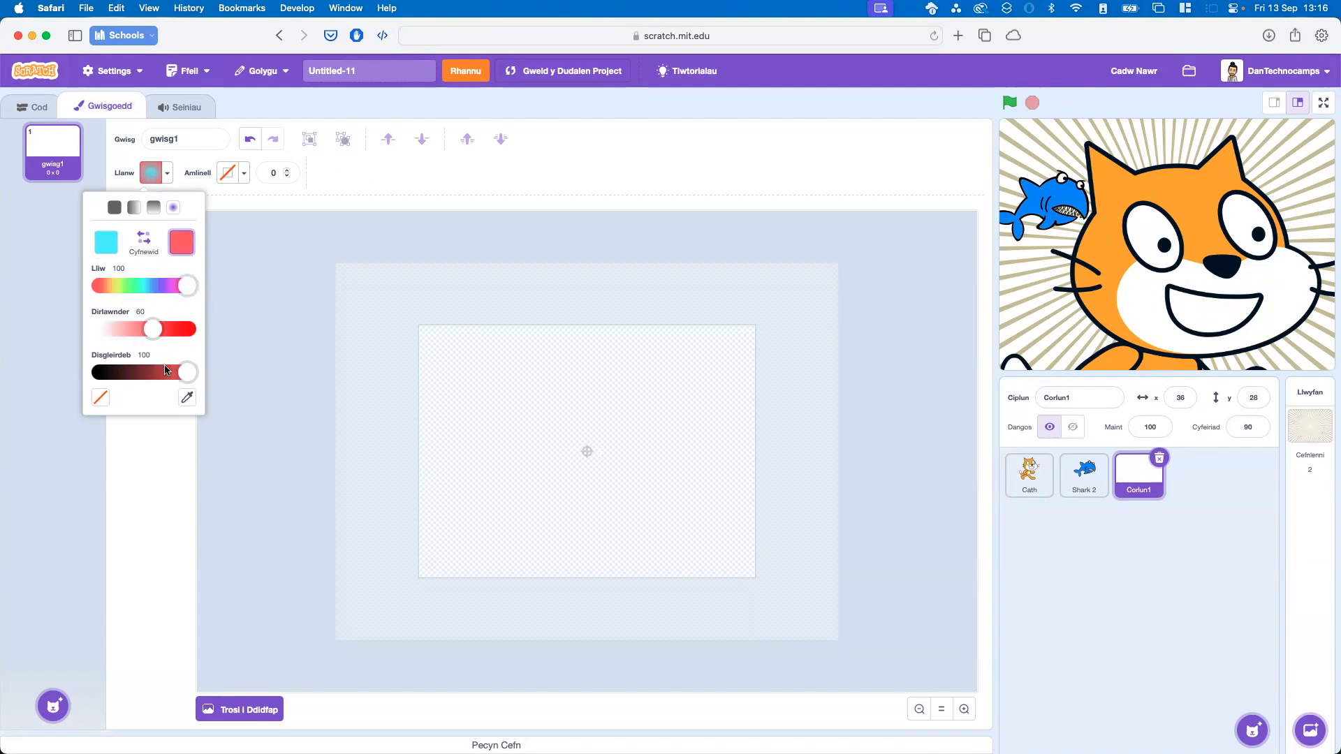
drag(158, 323, 198, 328)
click(162, 456)
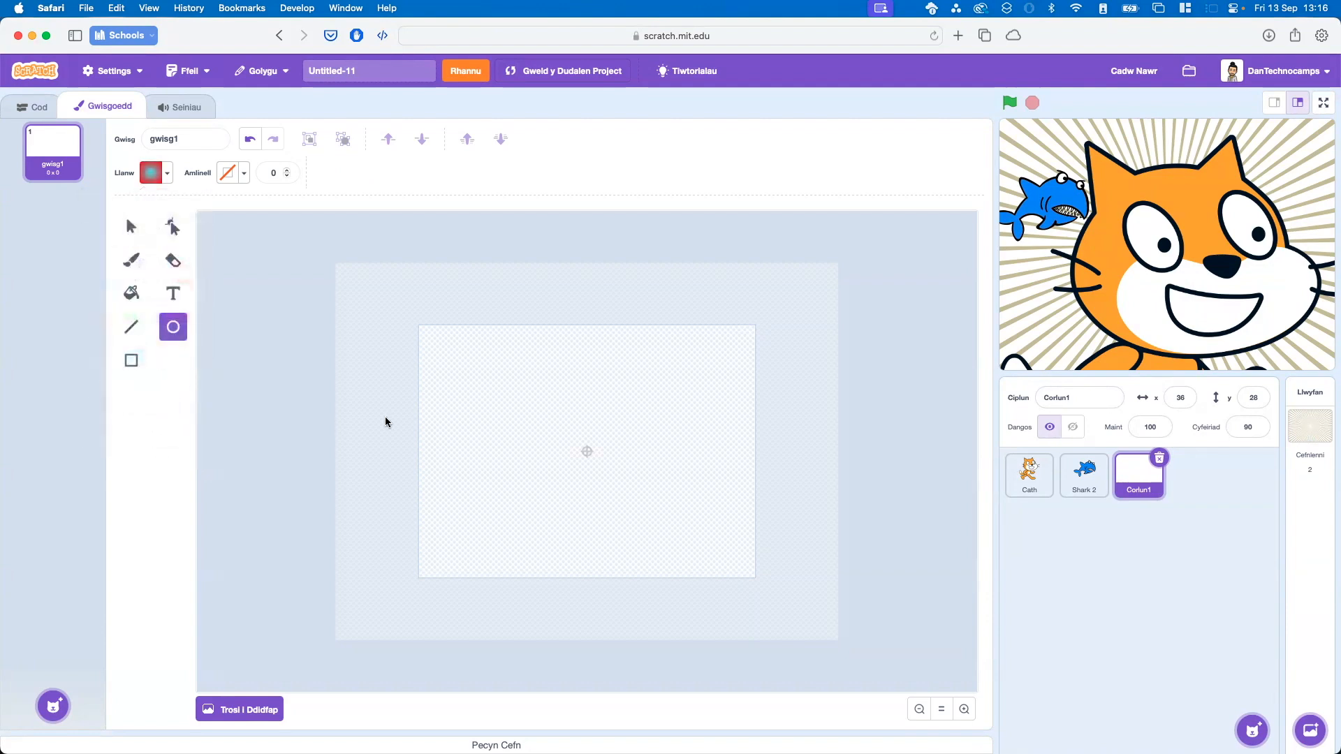
- Draw a gradient circle about 230 by 230 and move it to the centre of the costume canvas
mouse_move(509, 410)
mouse_down()
mouse_move(680, 560)
mouse_move(602, 437)
mouse_move(701, 527)
mouse_move(671, 497)
mouse_up()
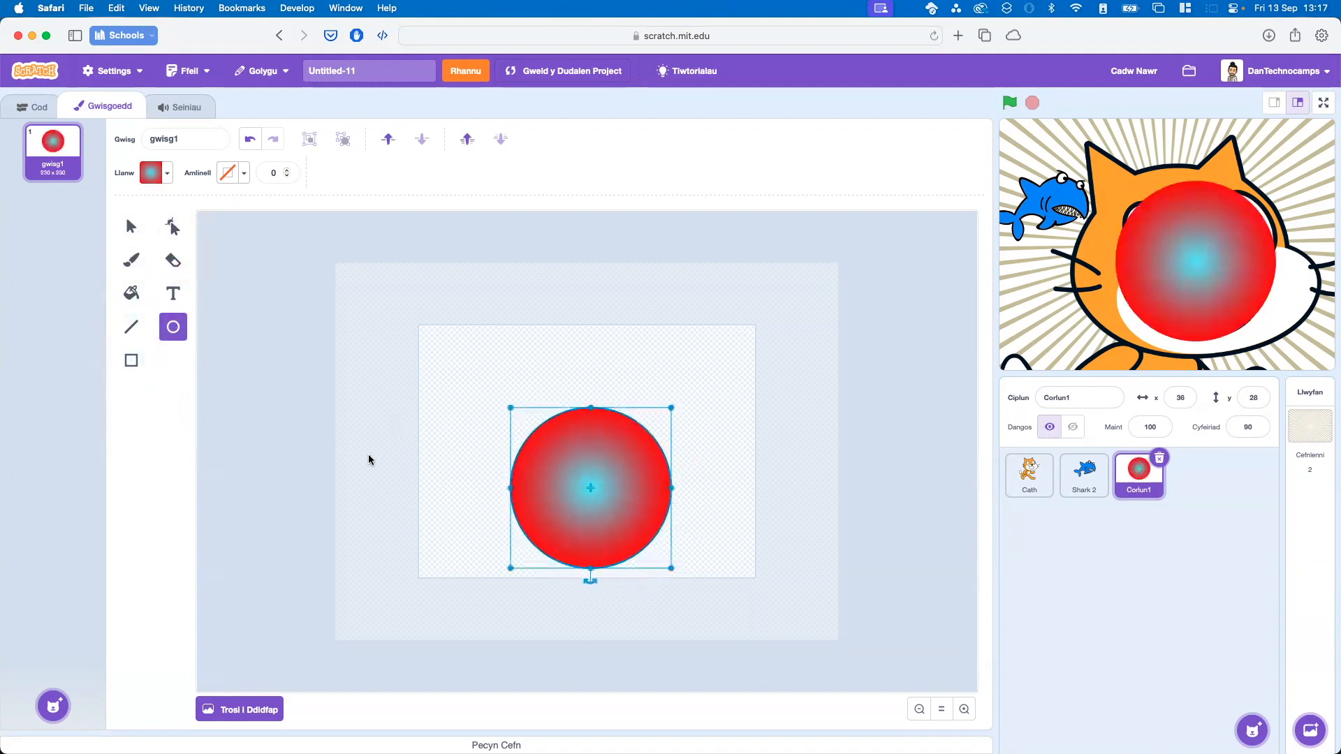
click(130, 227)
drag(563, 482, 558, 443)
click(414, 412)
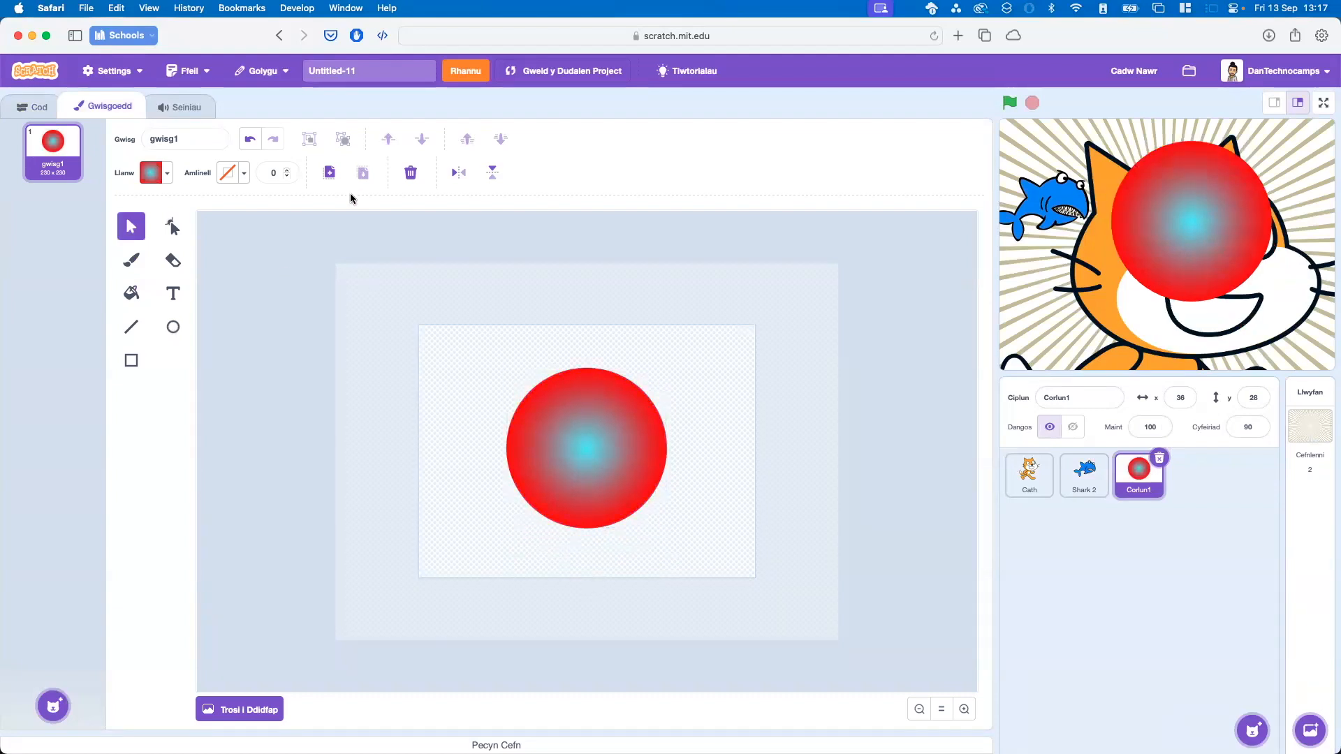
- Give the circle a blue outline with colour value 69
click(533, 488)
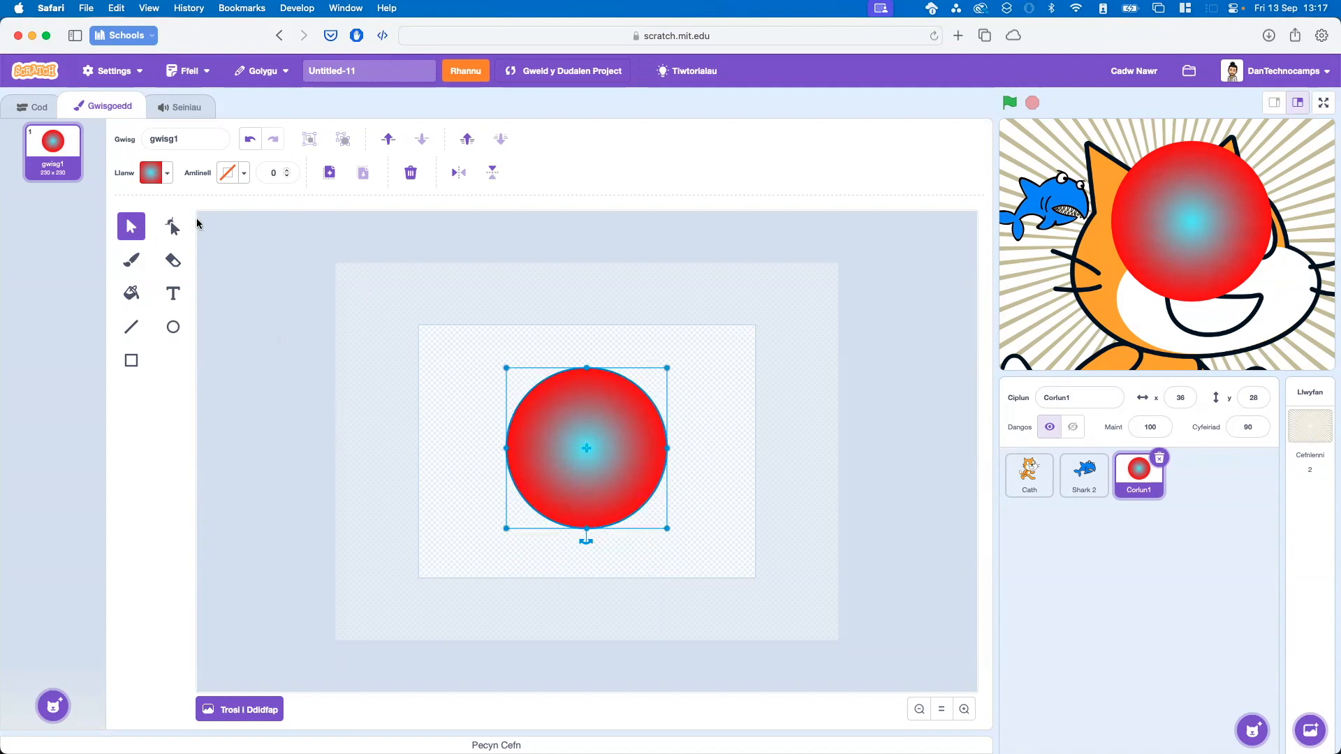
click(241, 175)
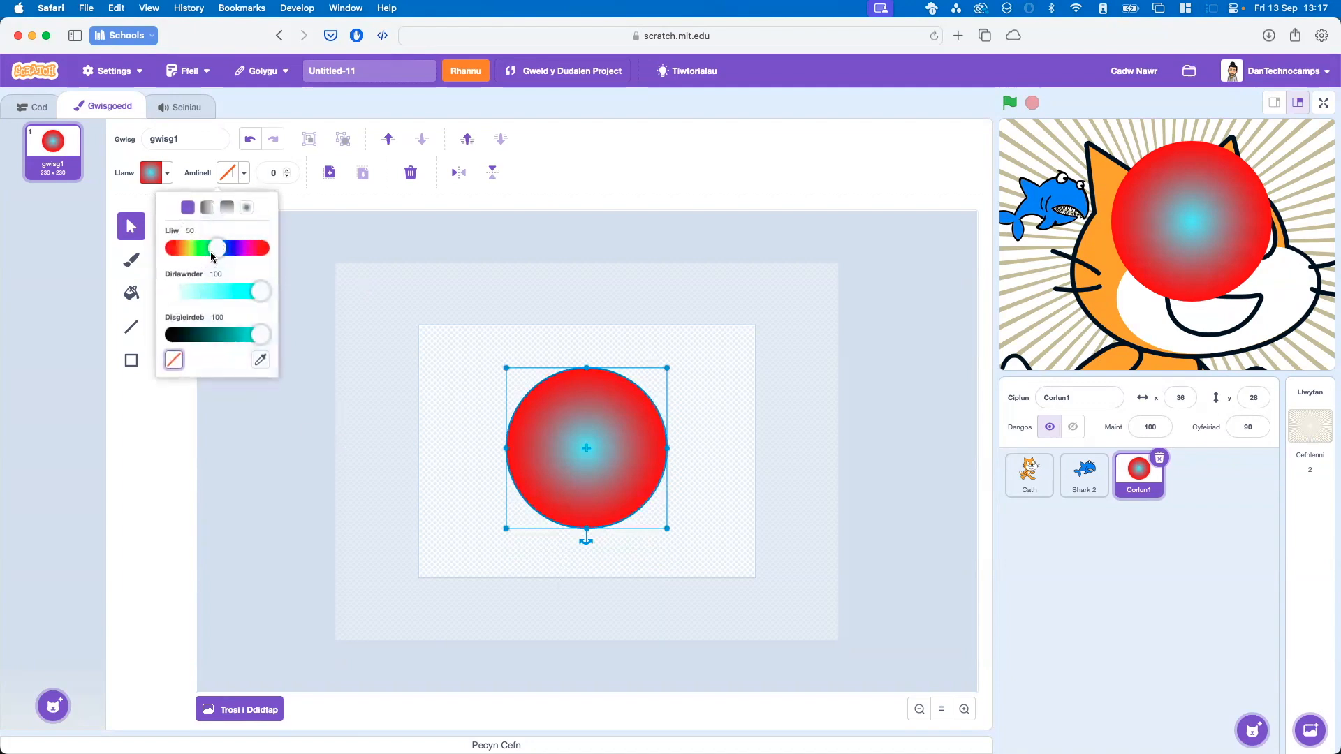
drag(217, 252, 234, 250)
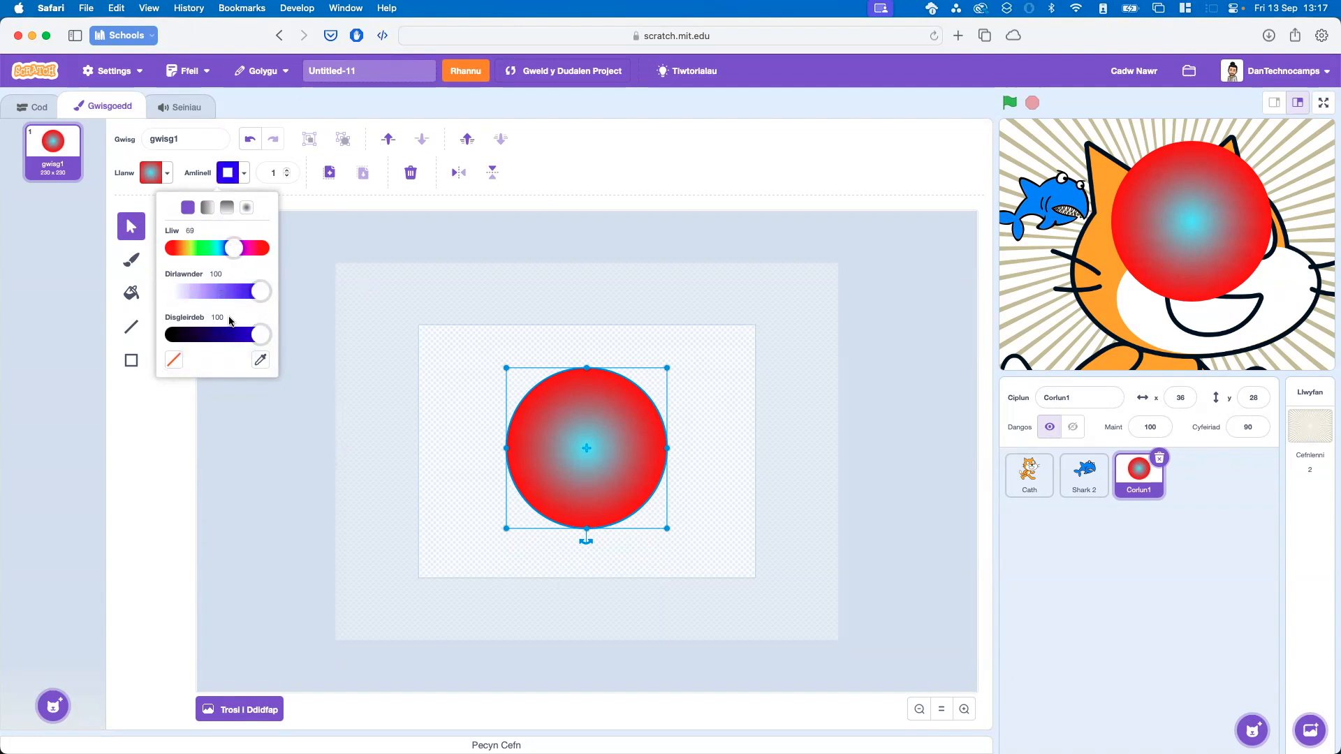
click(155, 455)
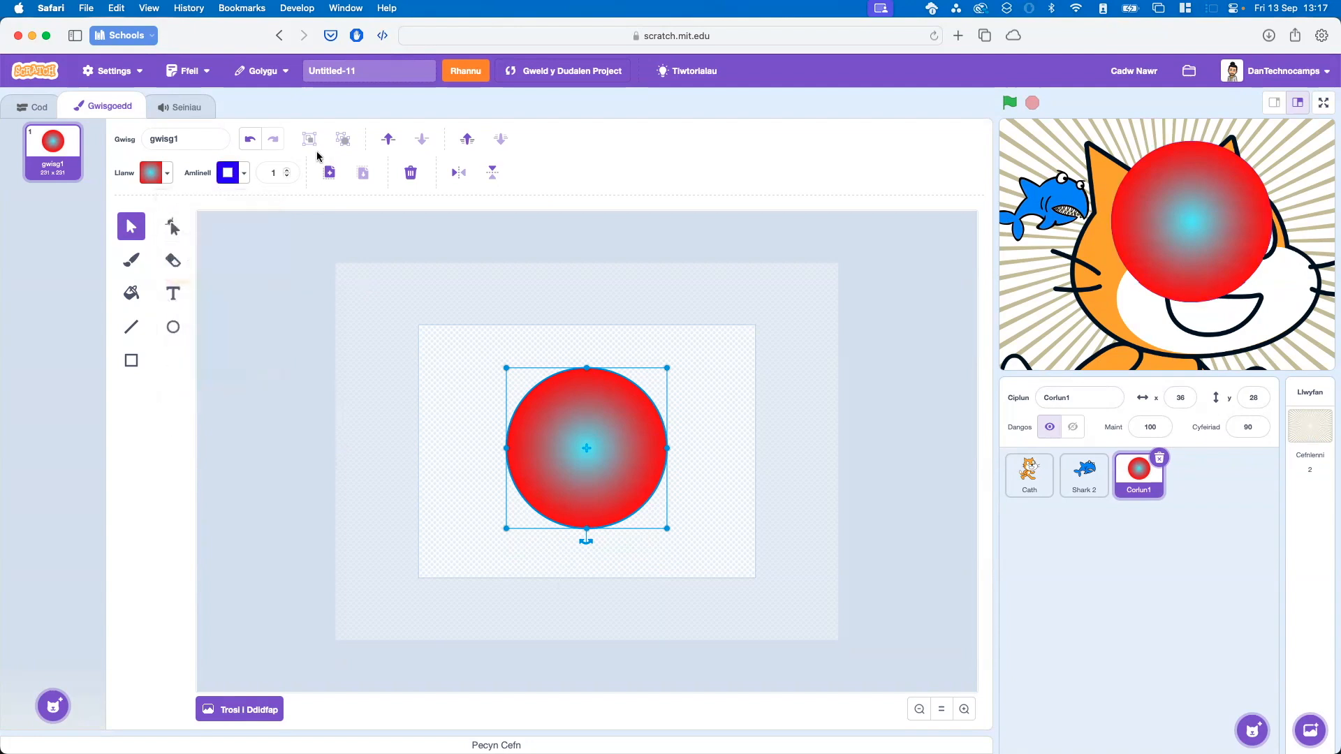
- Set the circle's outline width to 20
click(287, 173)
text(2)
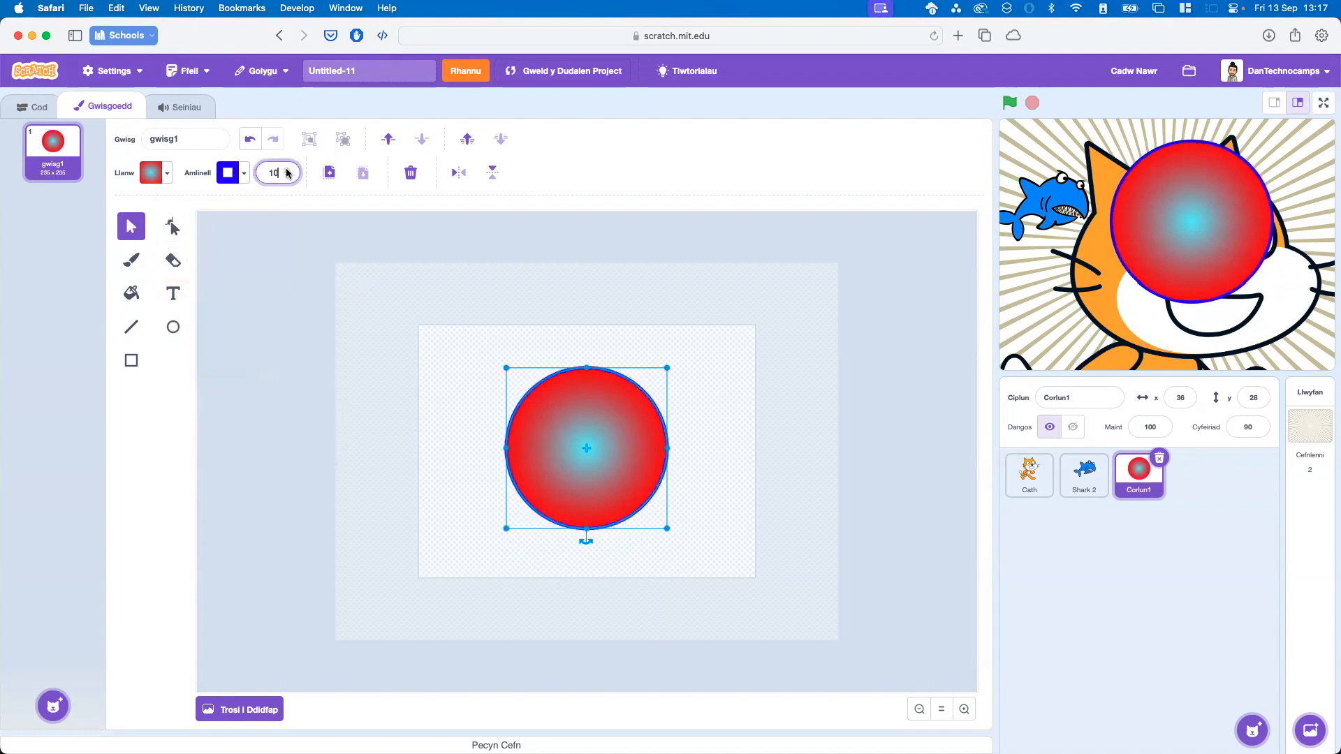
click(286, 169)
click(287, 169)
click(286, 169)
click(287, 170)
click(286, 169)
click(286, 170)
click(287, 170)
click(268, 237)
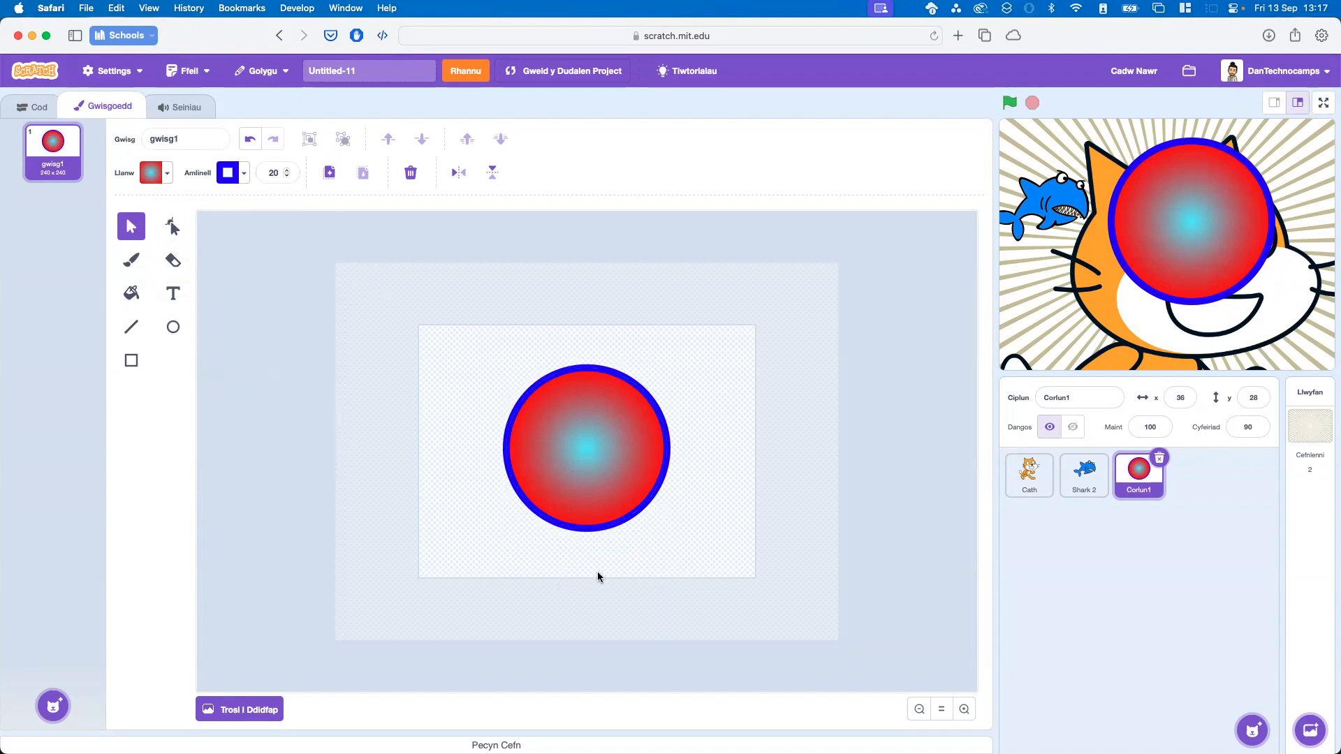
- Copy the circle, move the original to the canvas's upper-left corner and paste the duplicate at the centre
click(547, 446)
click(329, 172)
drag(573, 399, 444, 297)
click(363, 177)
click(639, 434)
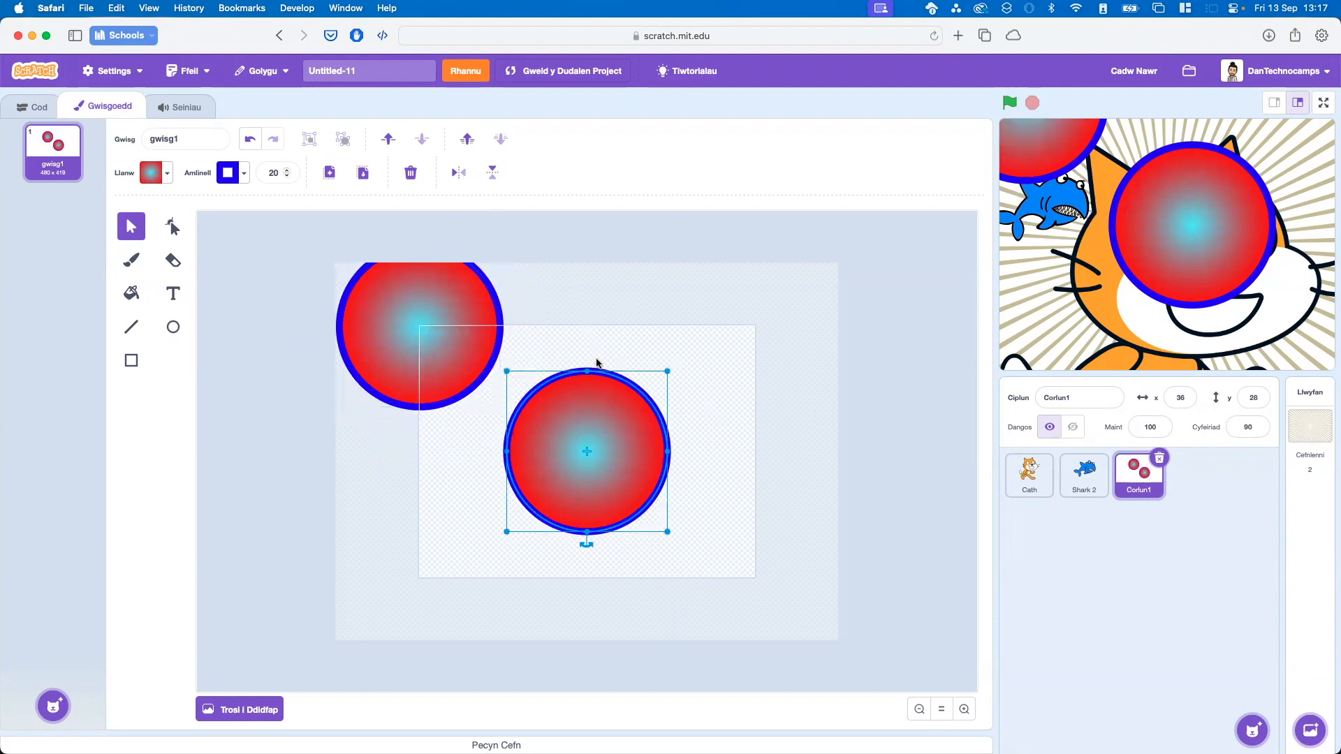
click(552, 278)
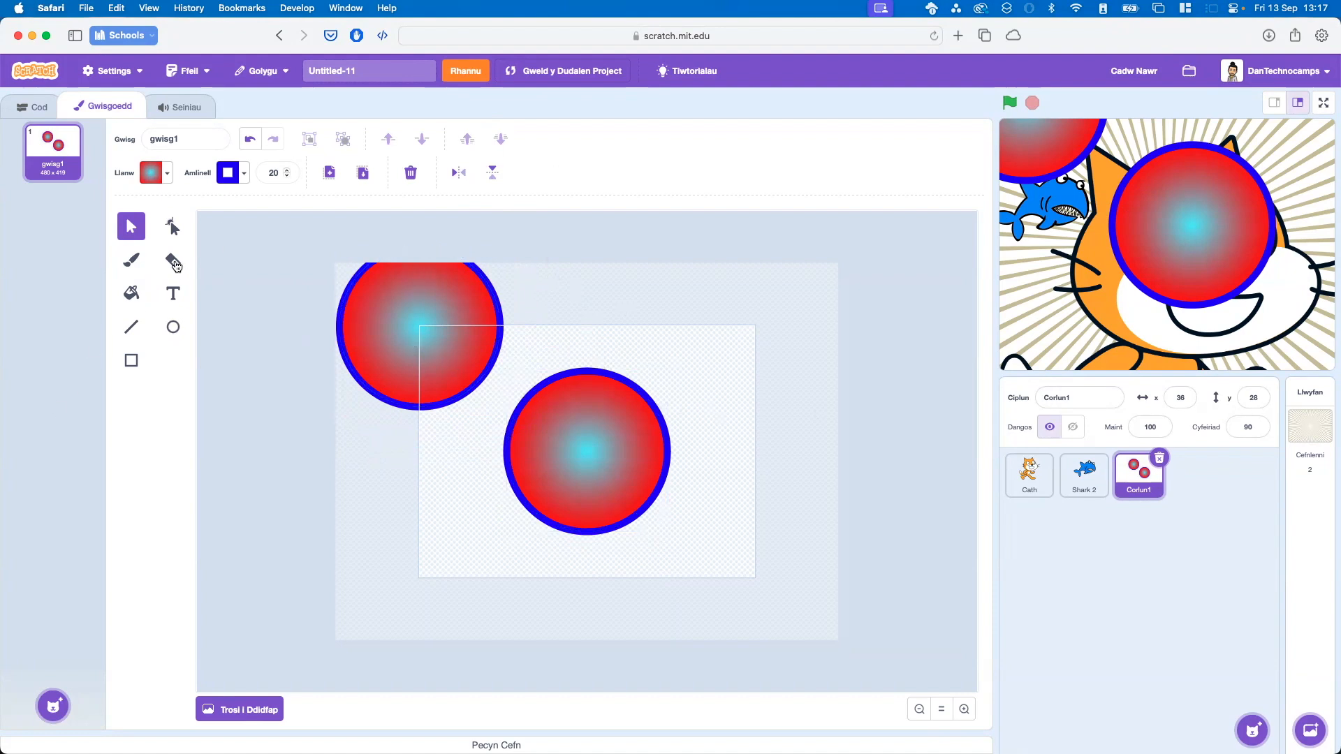
- Fill the circle in the canvas's upper-left corner with a radial gradient from pink, colour value 87, to red
click(131, 294)
click(167, 172)
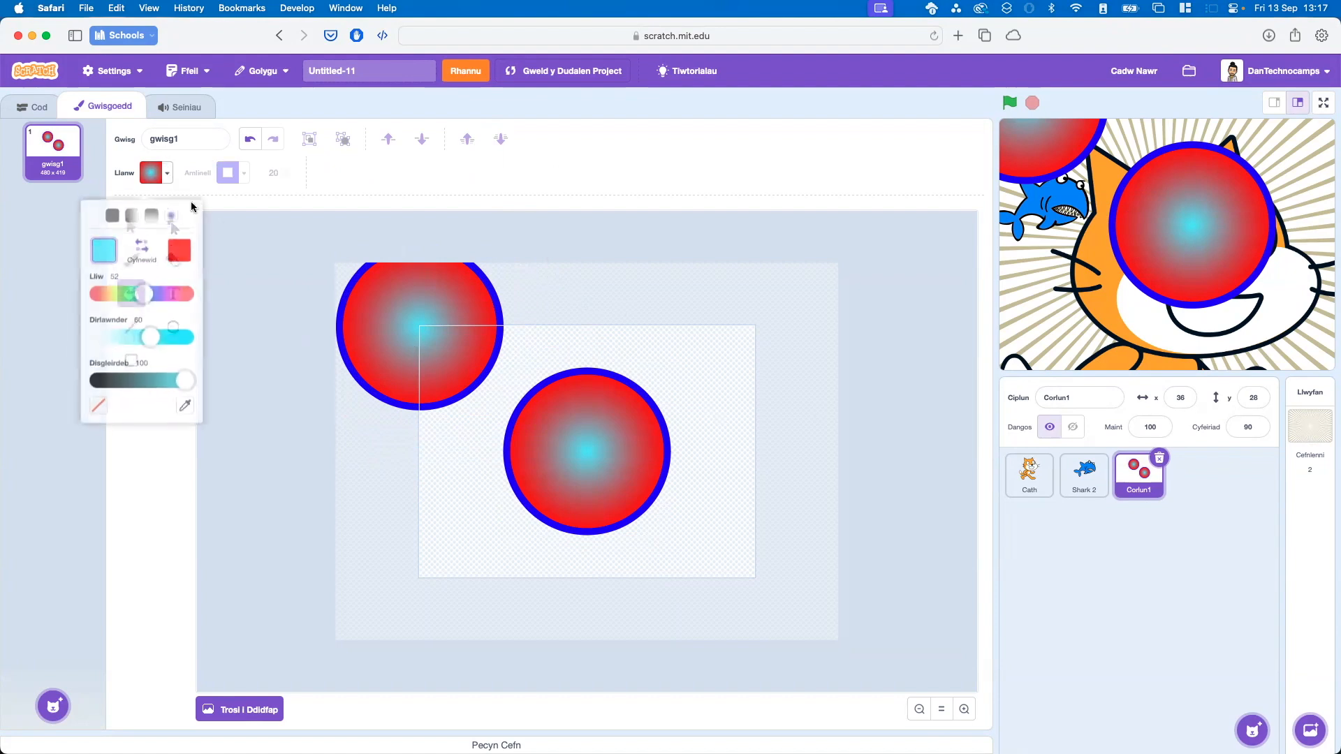
drag(145, 286, 176, 287)
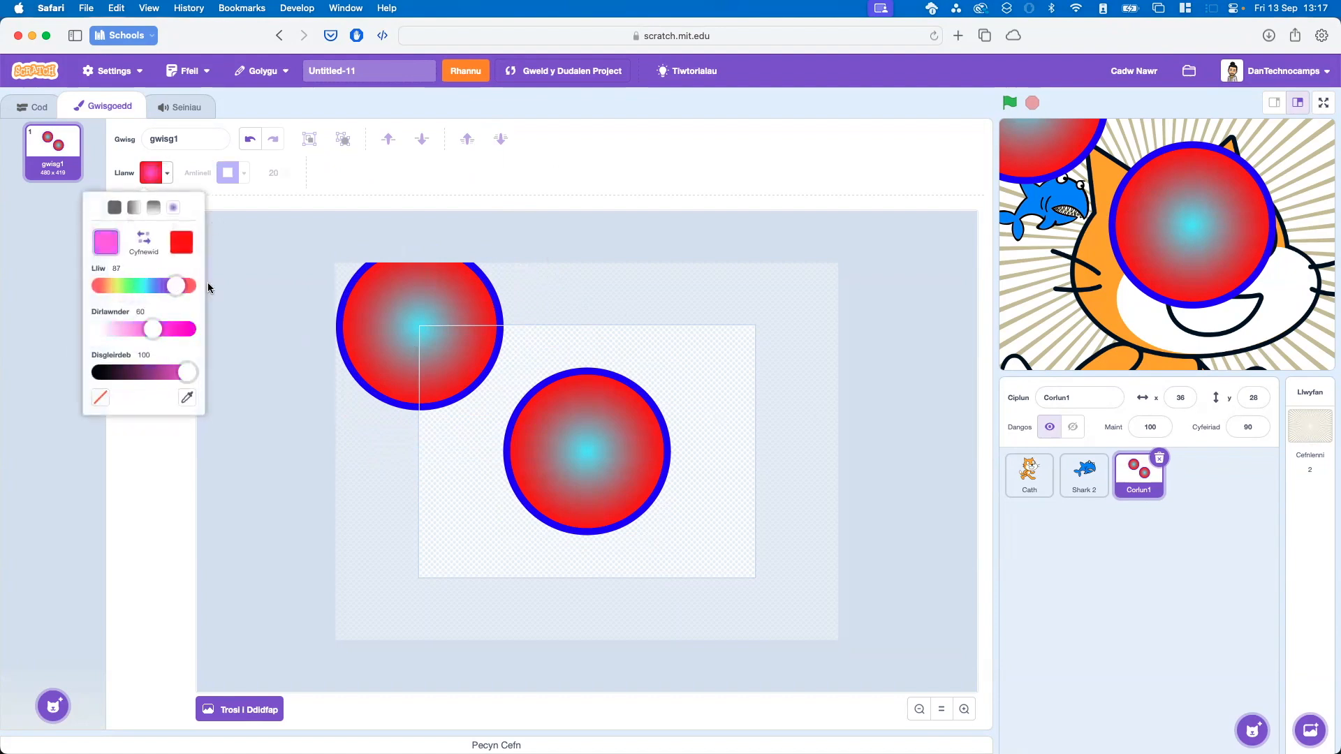
click(455, 363)
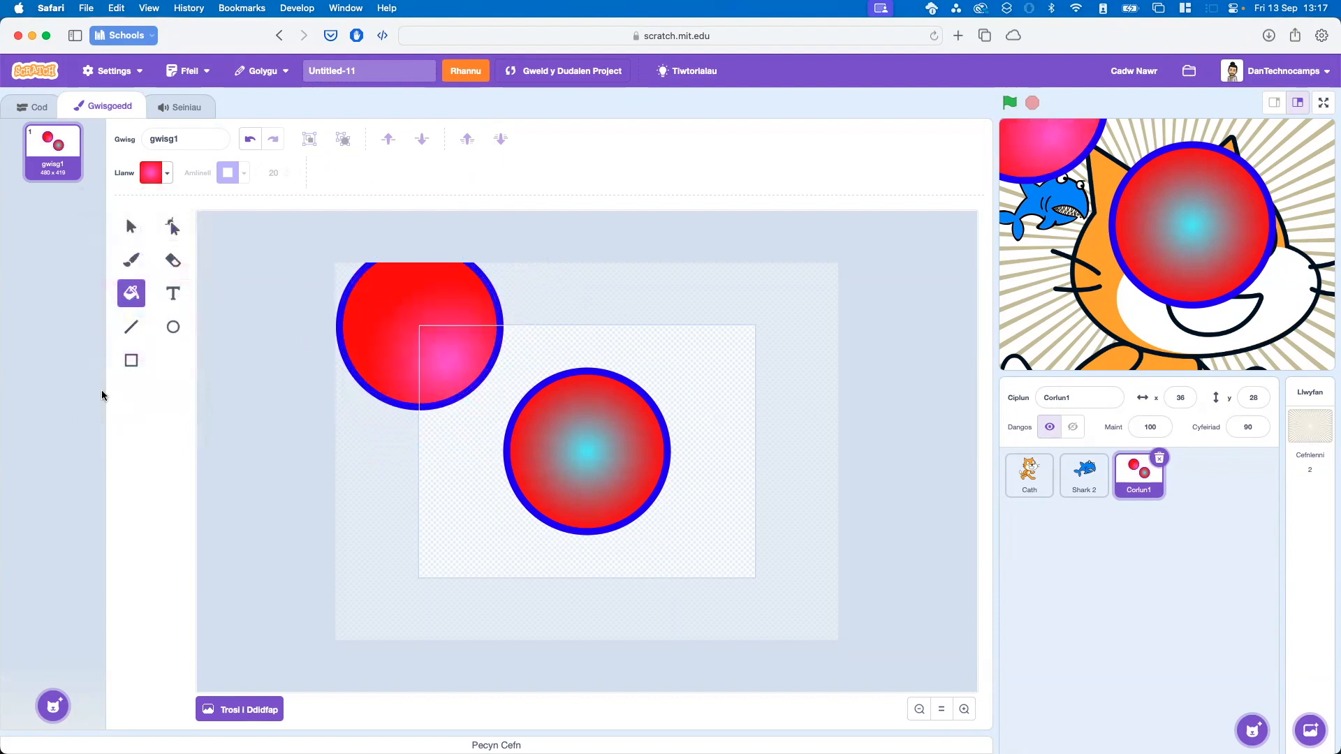
- Switch through the Line, Brush, Text and Reshape tools to examine their options
click(129, 329)
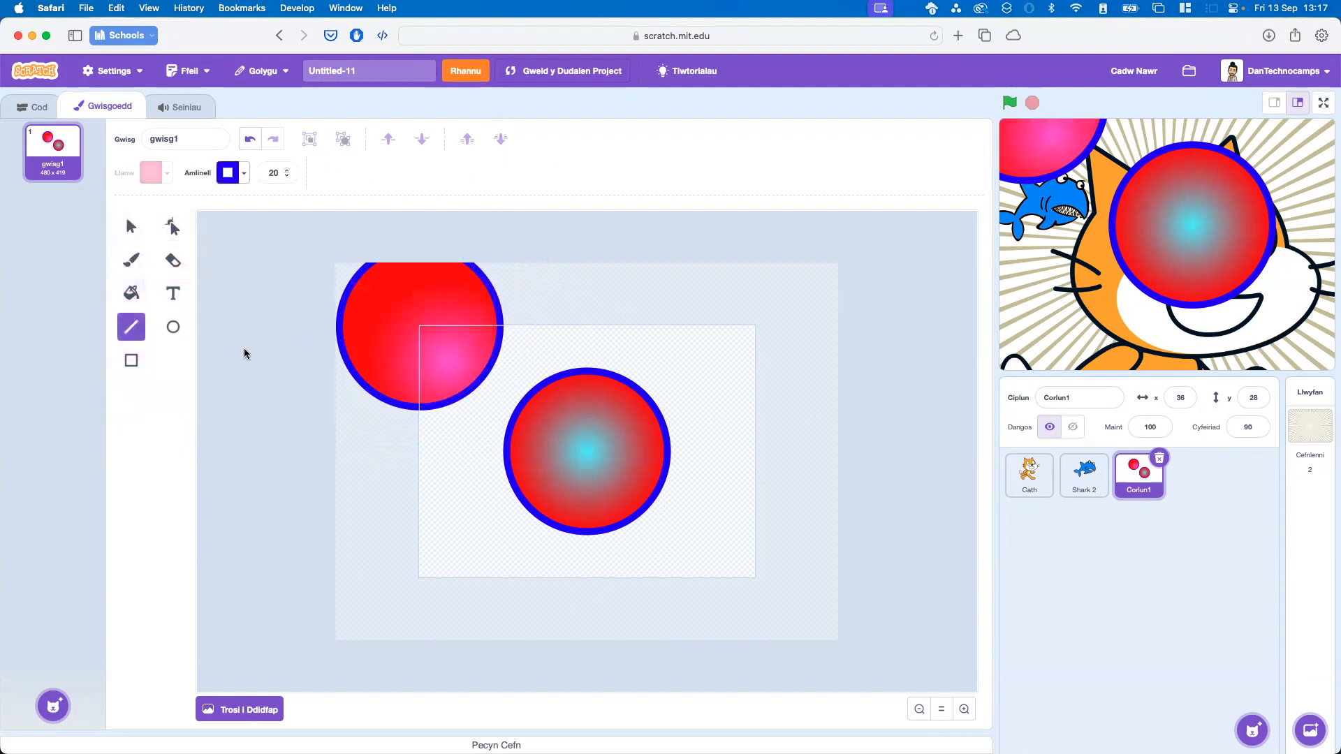
click(130, 262)
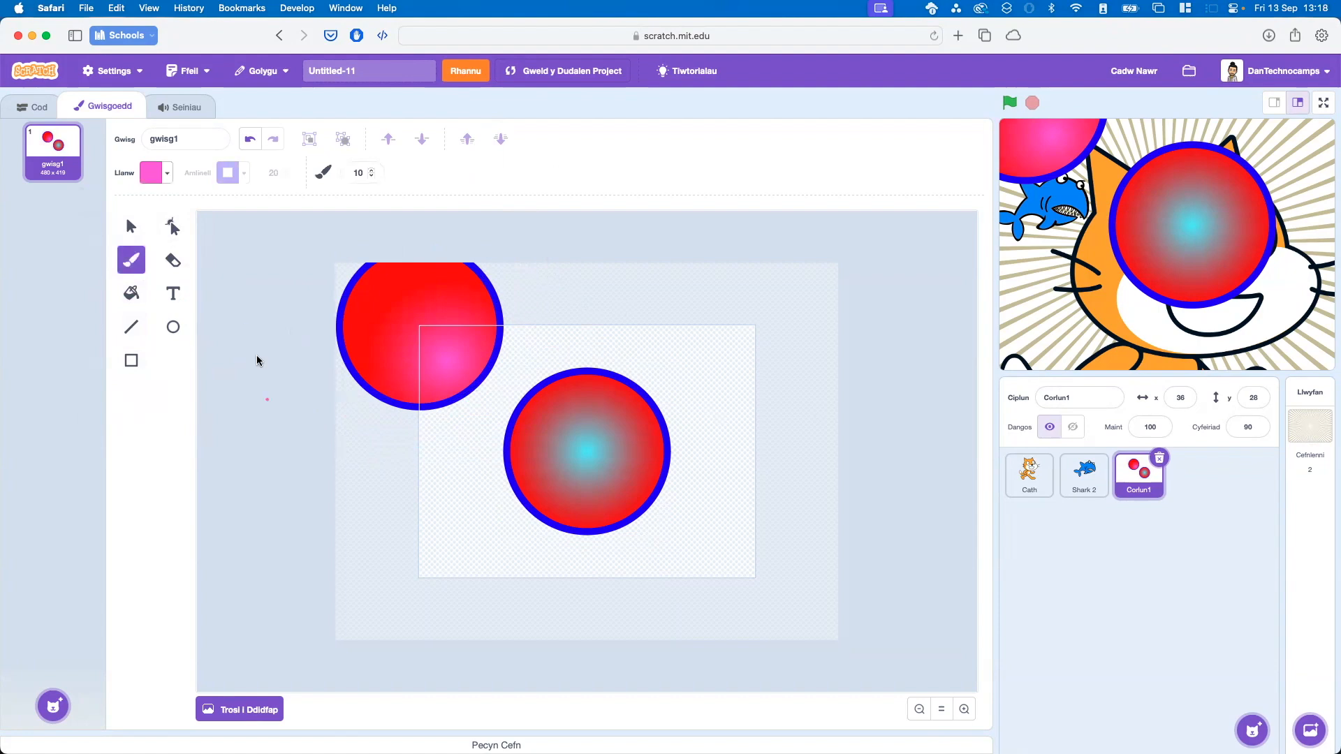
click(176, 236)
click(174, 295)
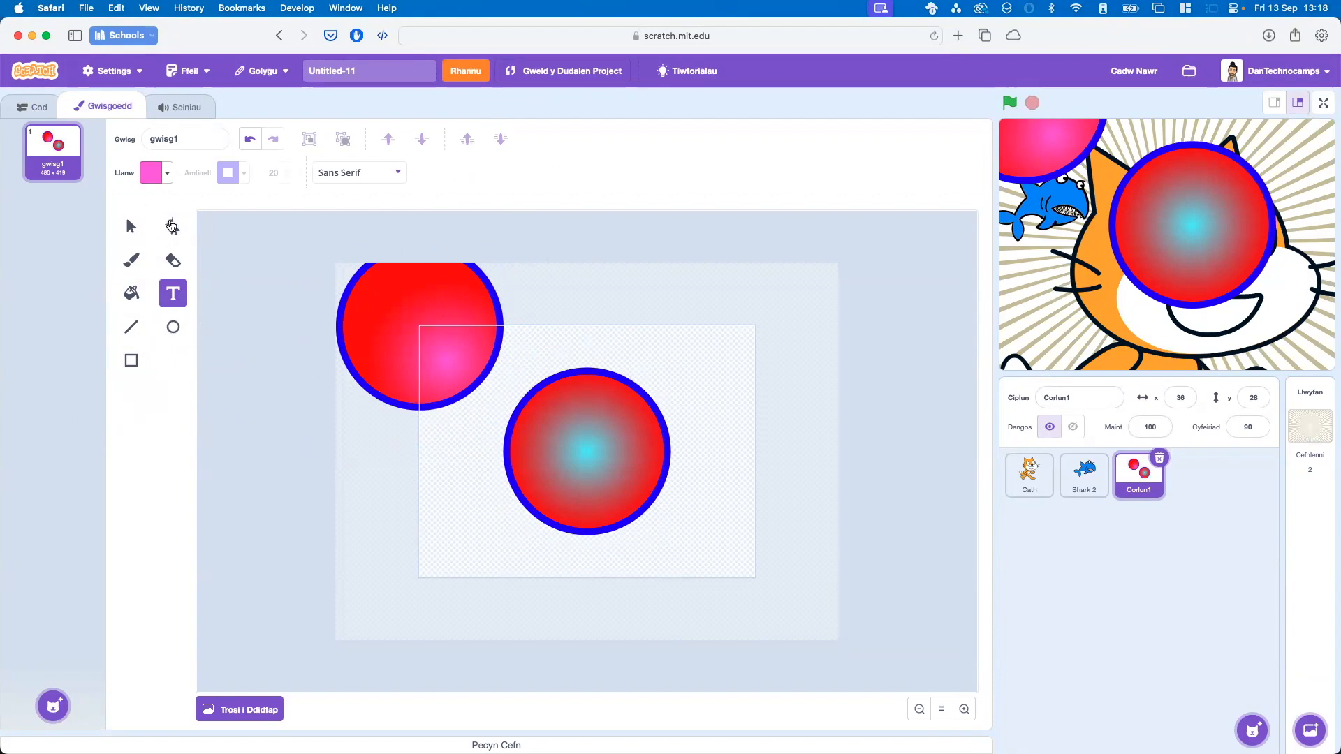
click(173, 227)
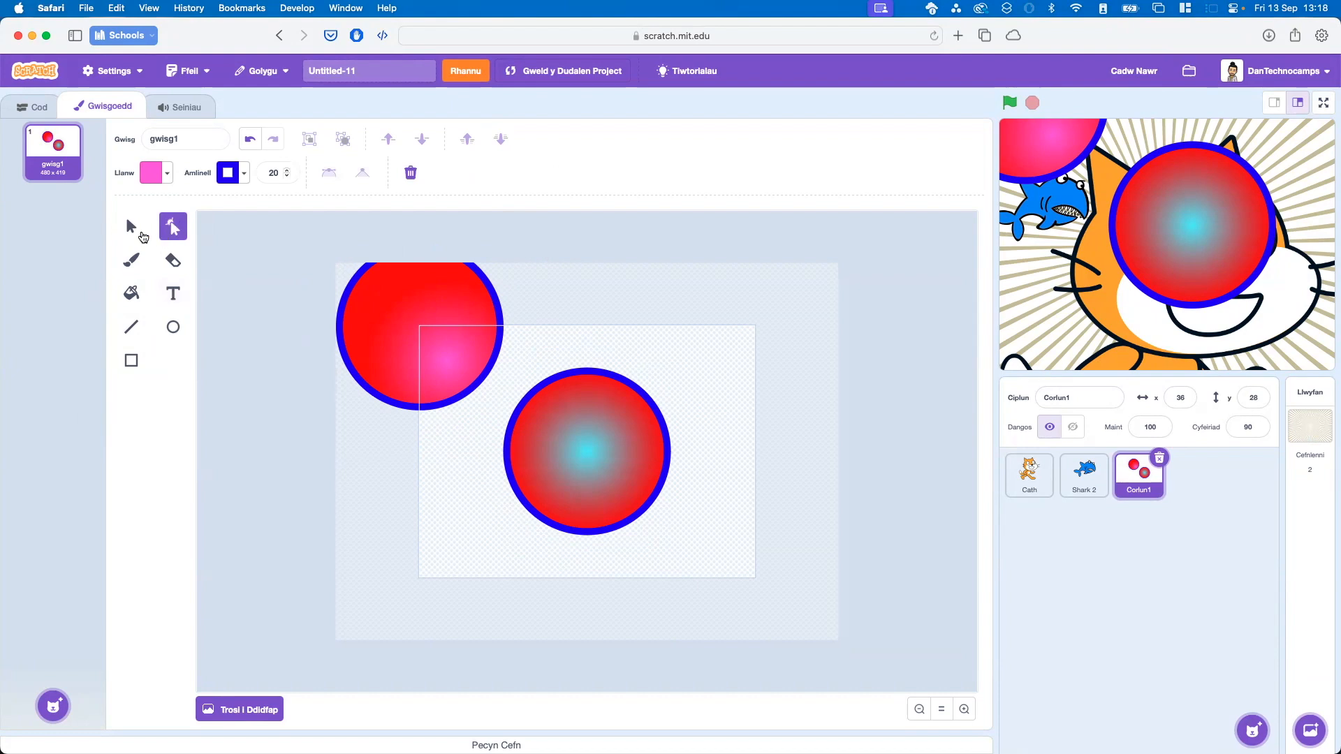
- Move the pink and red circle down to the canvas's lower-left corner
click(128, 231)
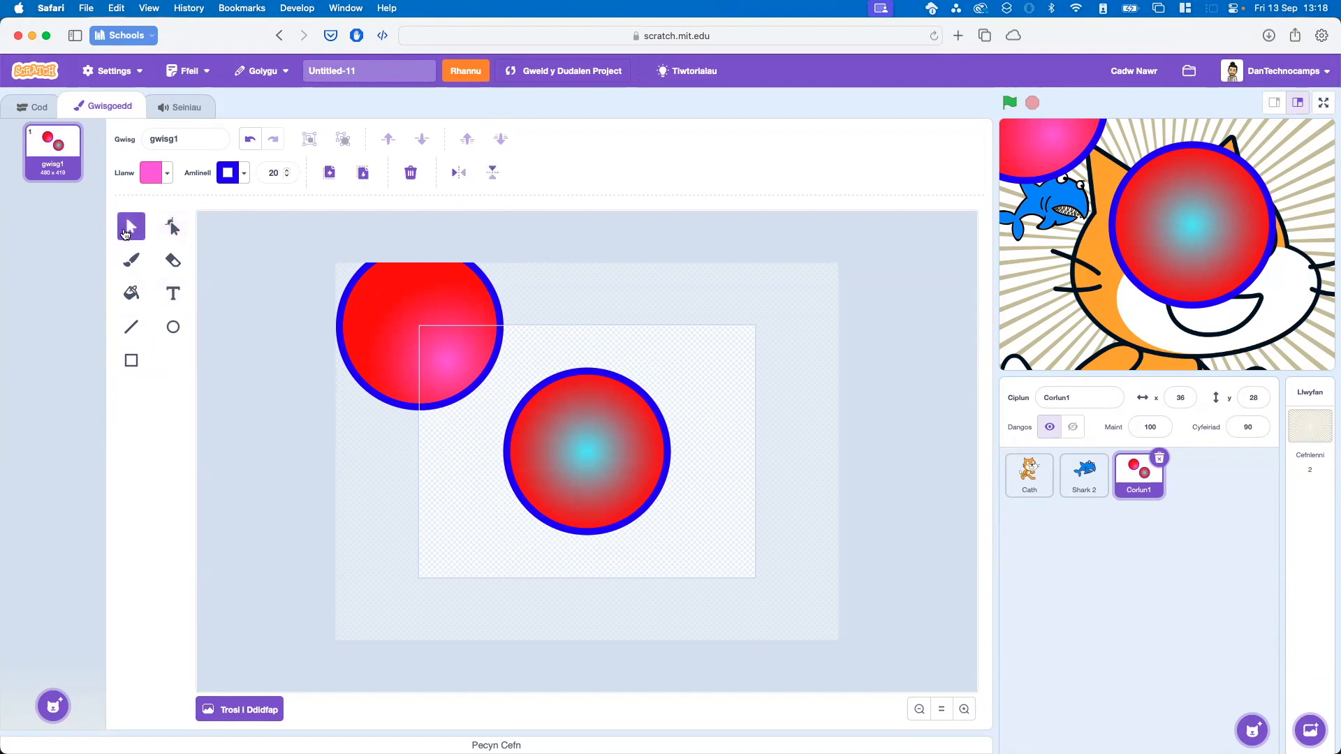
drag(462, 358, 464, 609)
click(418, 358)
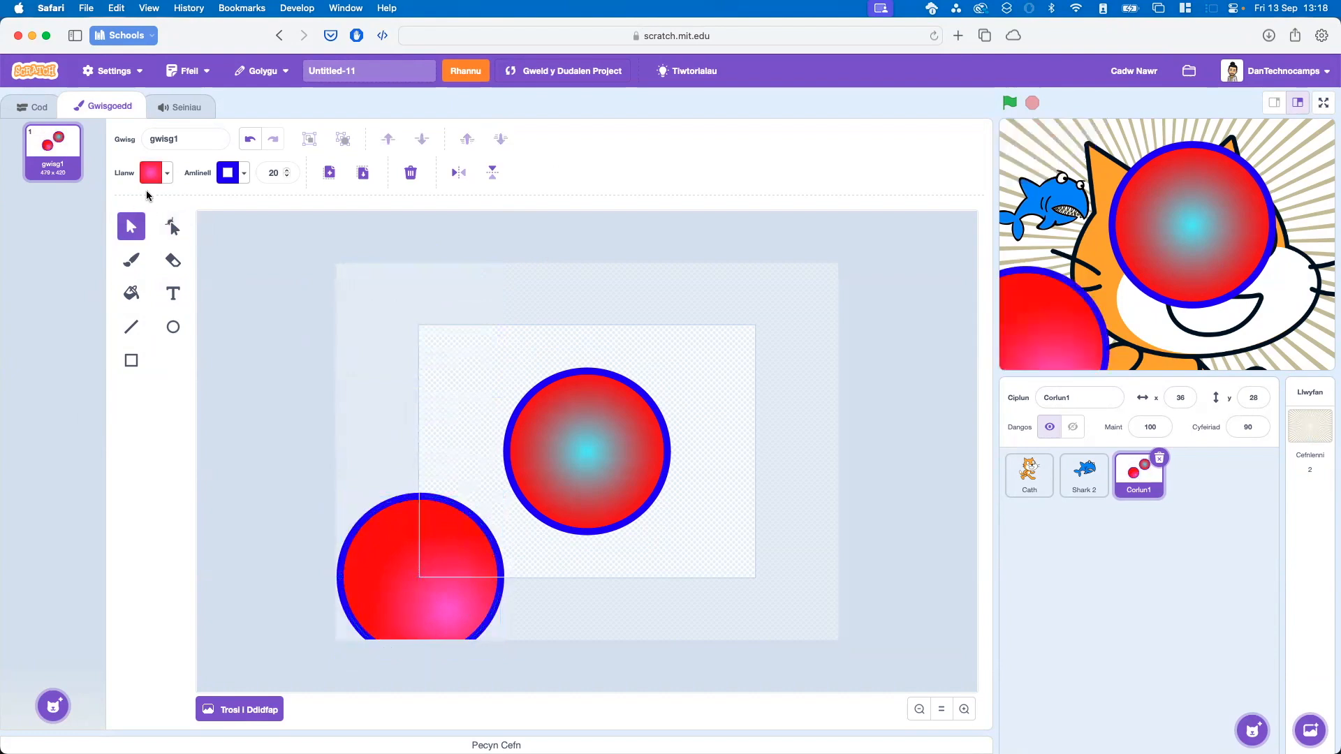
- Reshape the central circle into a bow tie by pulling its top and bottom points in to the middle
click(170, 230)
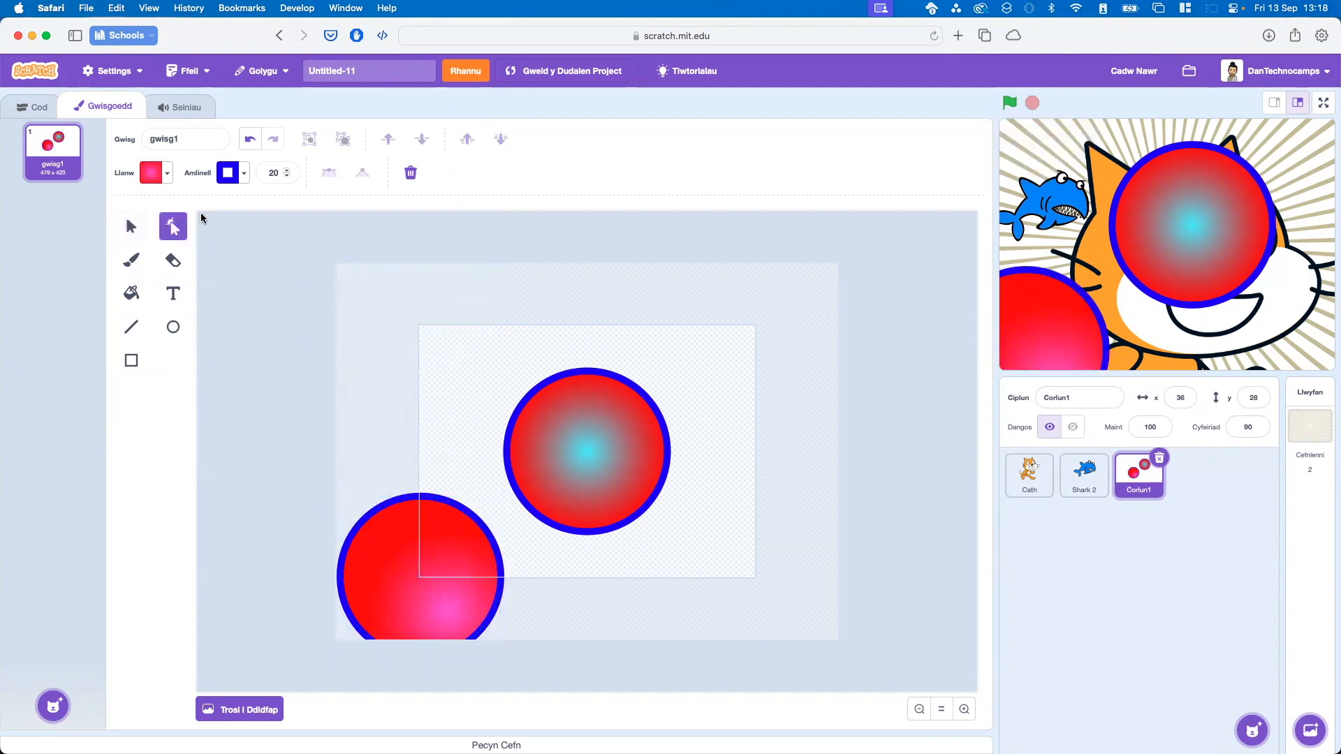
click(574, 432)
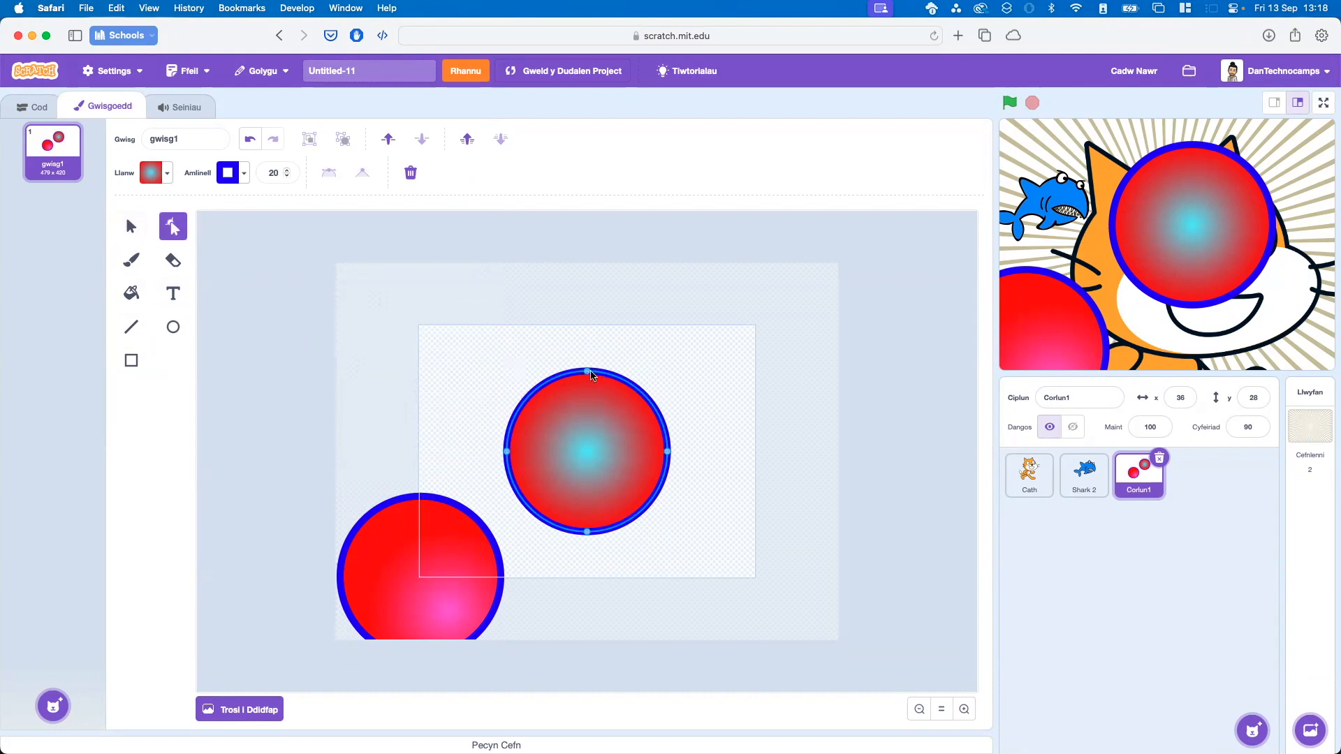
drag(587, 375, 587, 461)
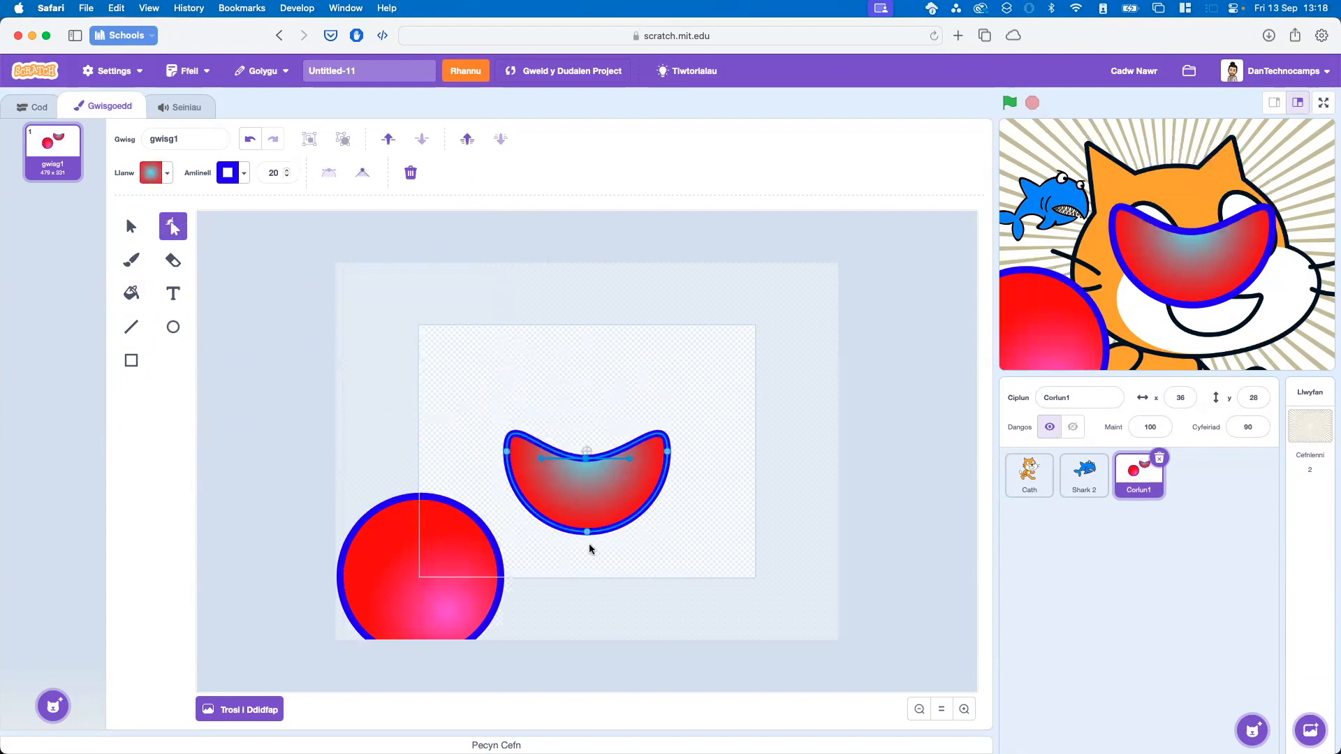
drag(585, 532, 583, 461)
click(601, 497)
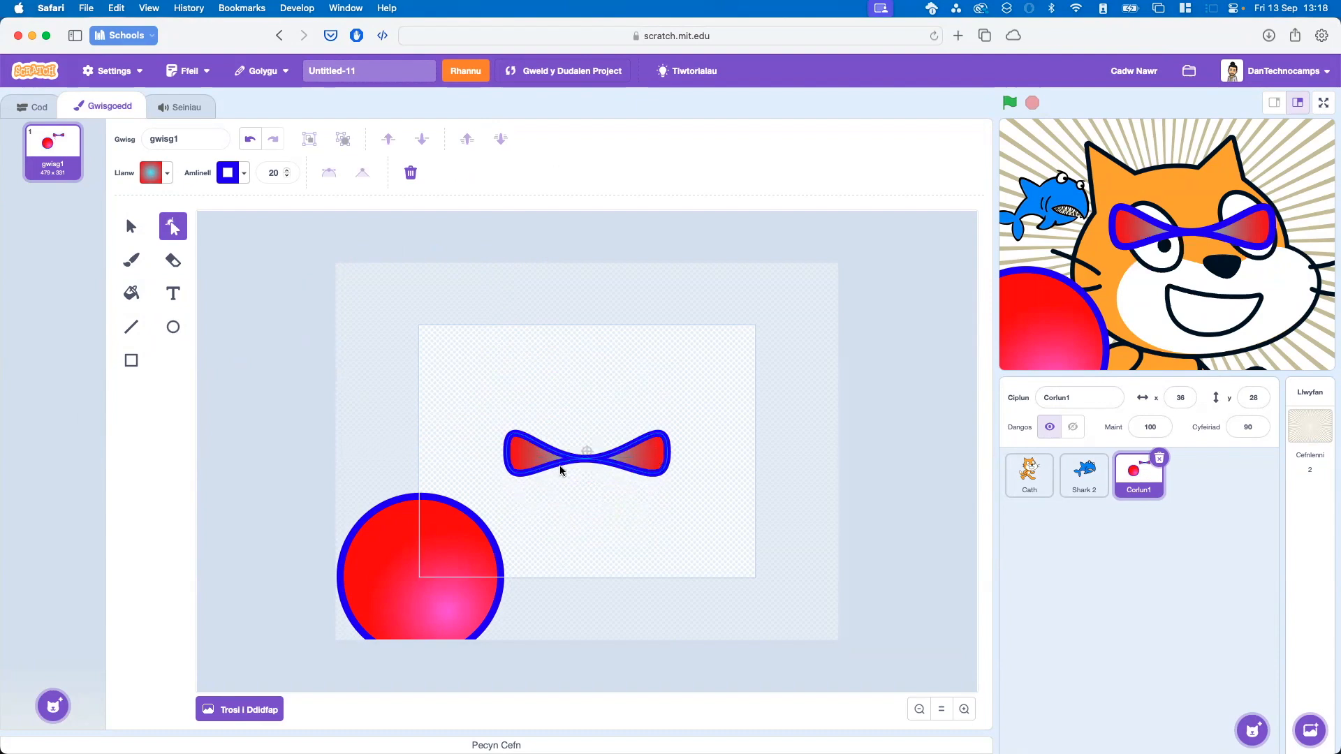
- Flip the bow-tie shape vertically and horizontally, and place it at the canvas centre
click(131, 226)
drag(628, 454, 616, 359)
click(625, 412)
click(570, 364)
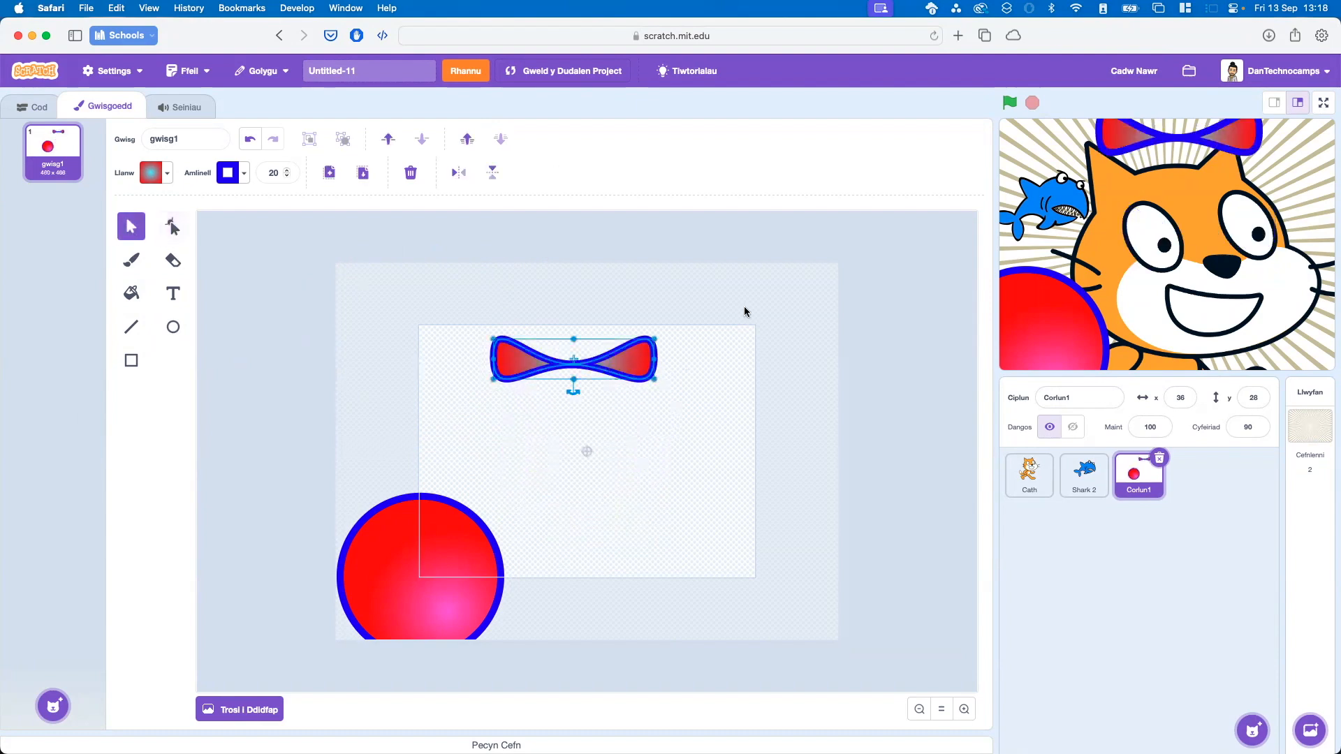
click(492, 174)
click(459, 173)
click(608, 438)
drag(602, 354, 615, 446)
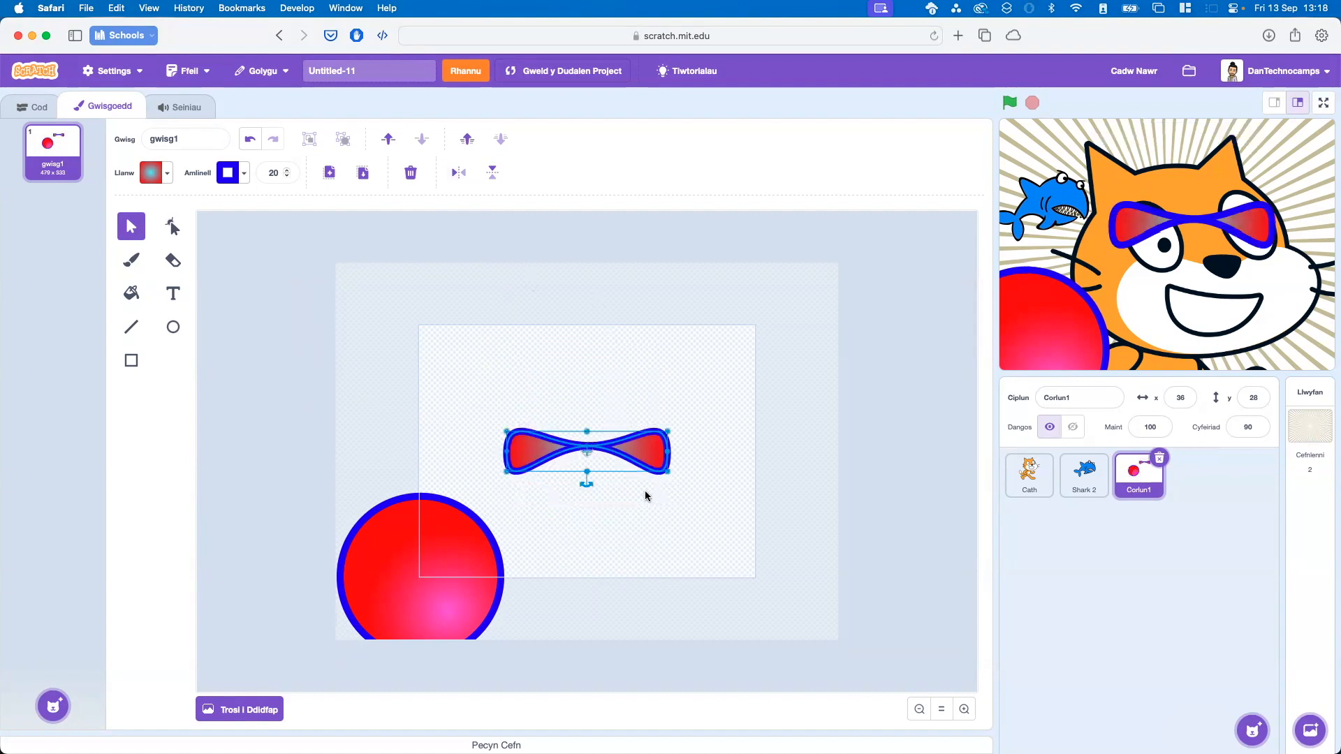
- Rotate the bow tie to a diagonal, enlarge it and reposition it around the canvas centre
drag(594, 491, 536, 537)
drag(653, 517, 755, 617)
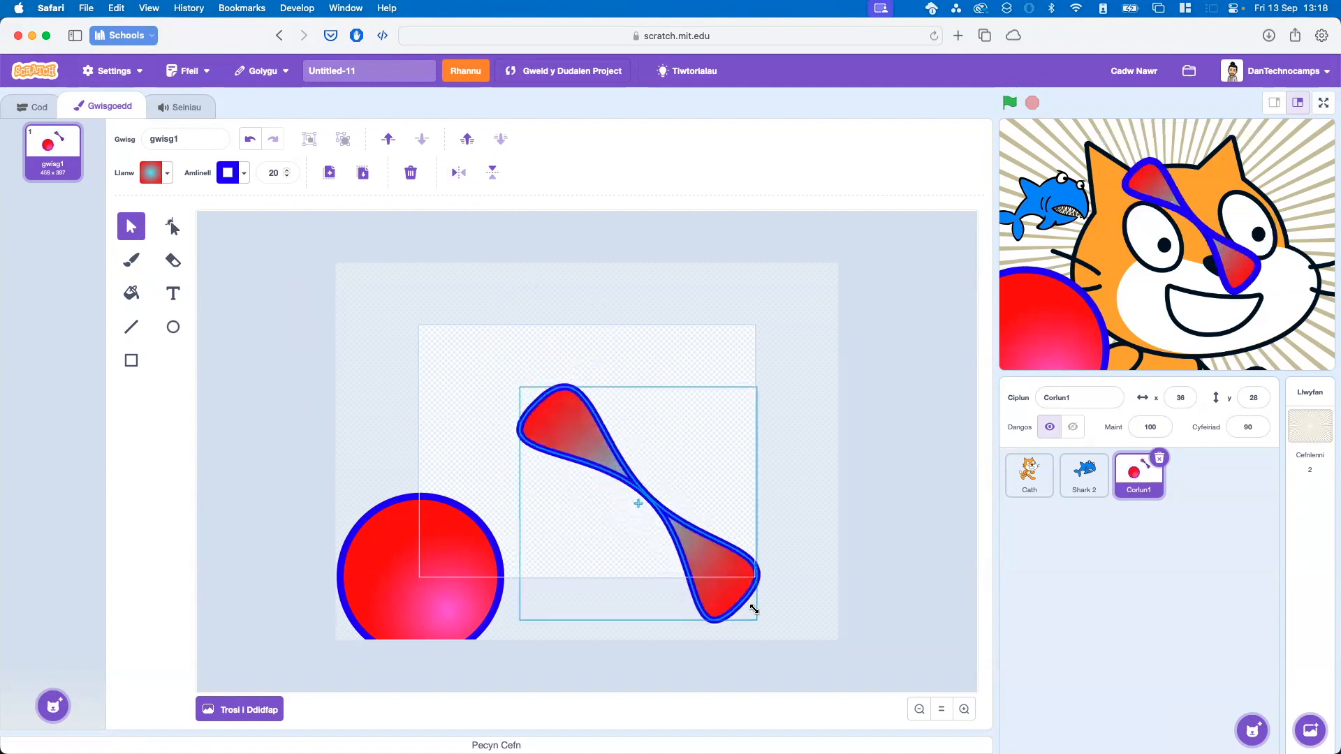
drag(718, 554, 680, 497)
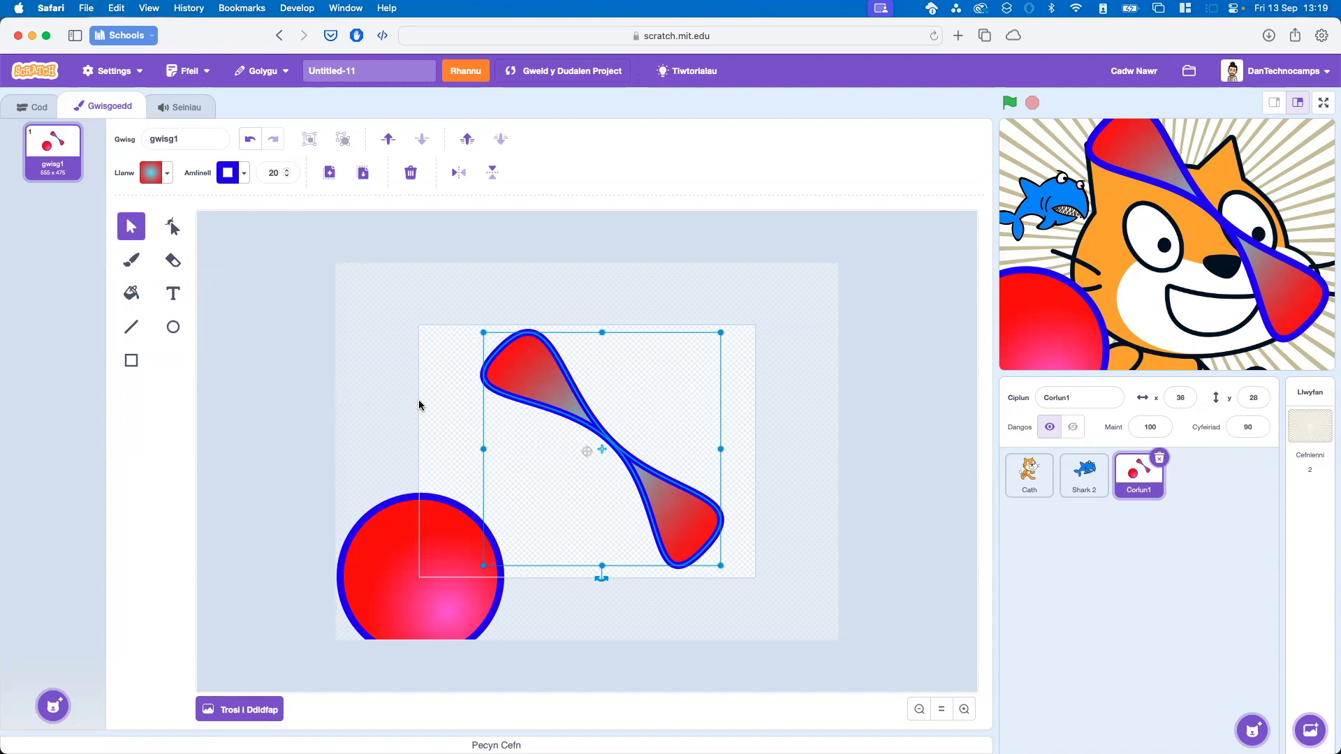
click(370, 397)
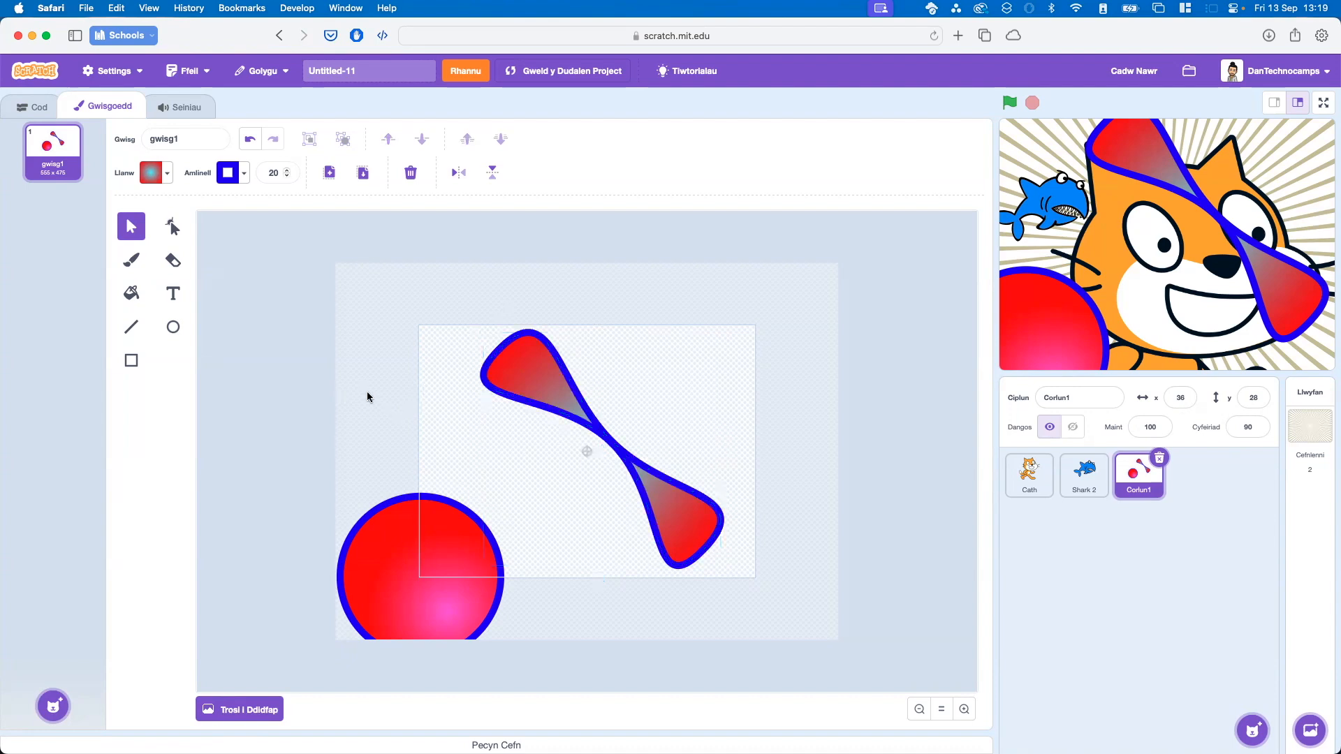
mouse_move(624, 474)
mouse_down()
mouse_move(622, 442)
mouse_move(607, 469)
mouse_up()
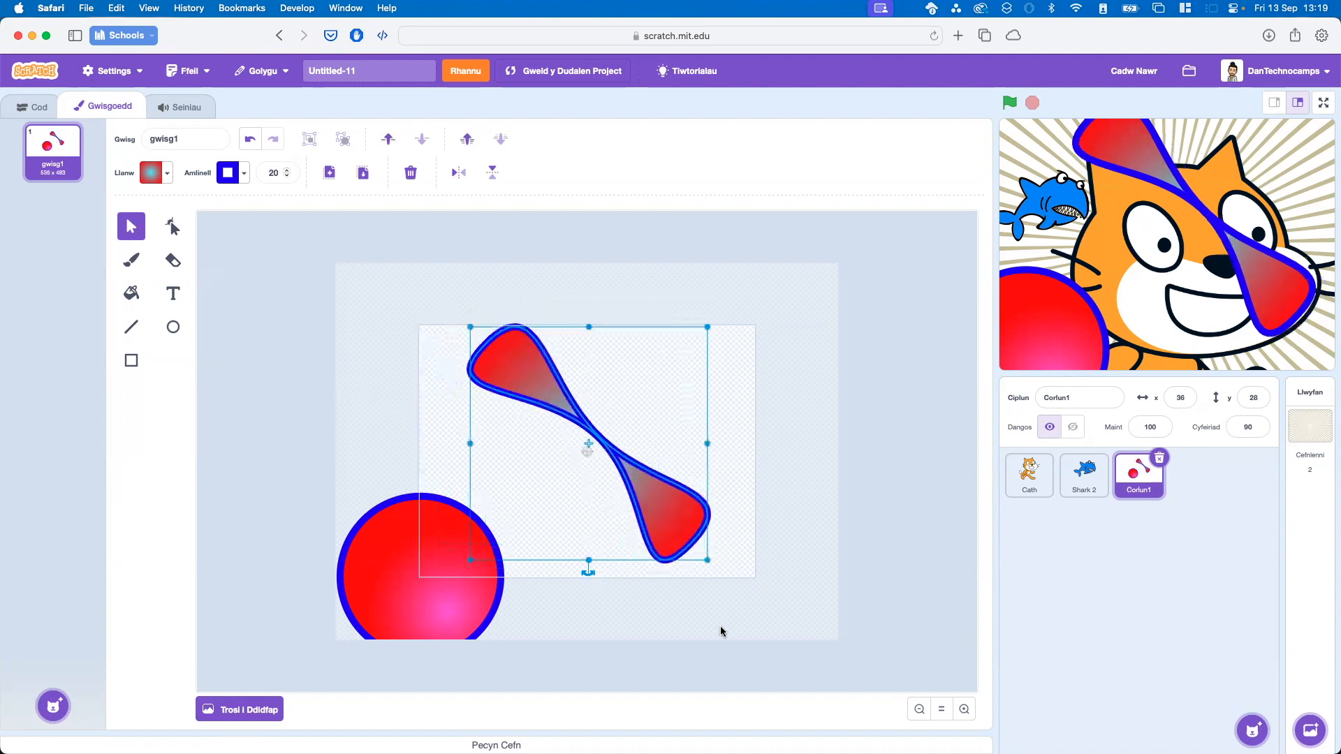
- Stretch the bow tie from opposite corners until it spans the full width of the drawing area
drag(708, 566, 837, 690)
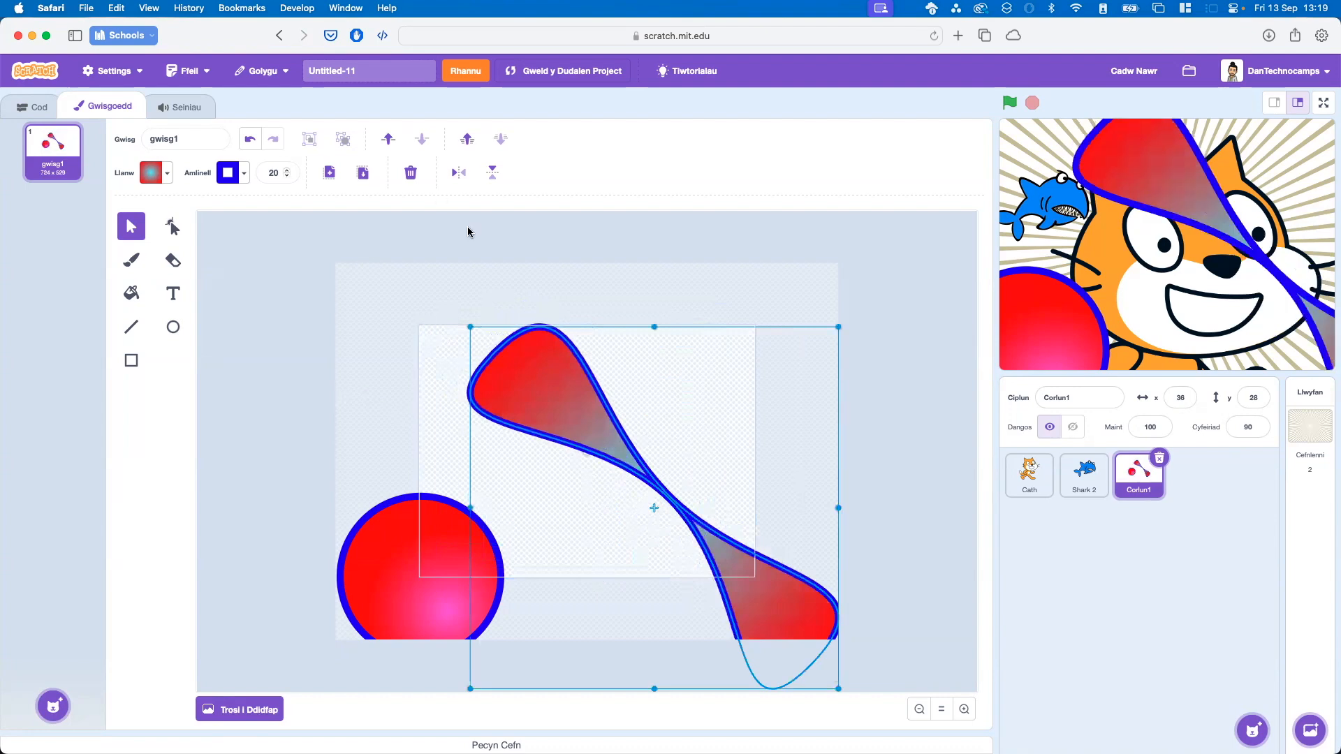
drag(471, 326, 335, 195)
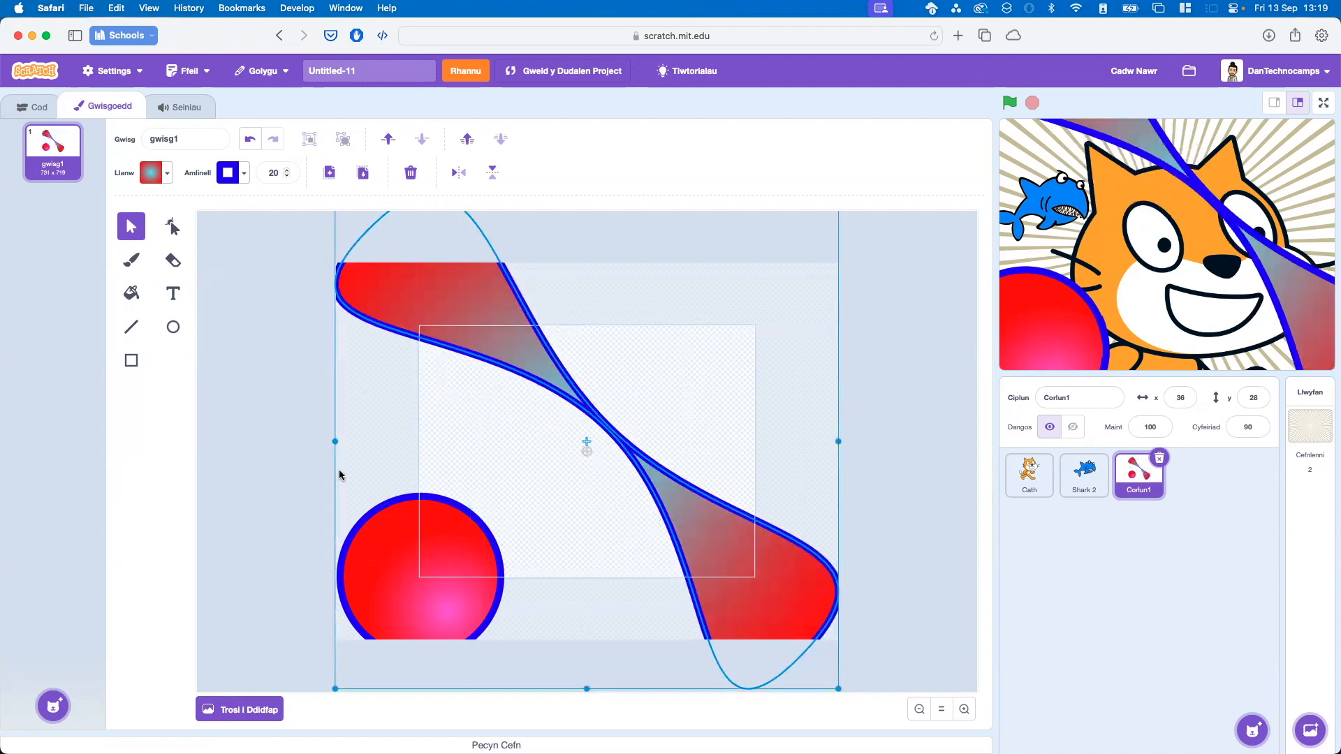
drag(660, 499, 660, 509)
click(877, 448)
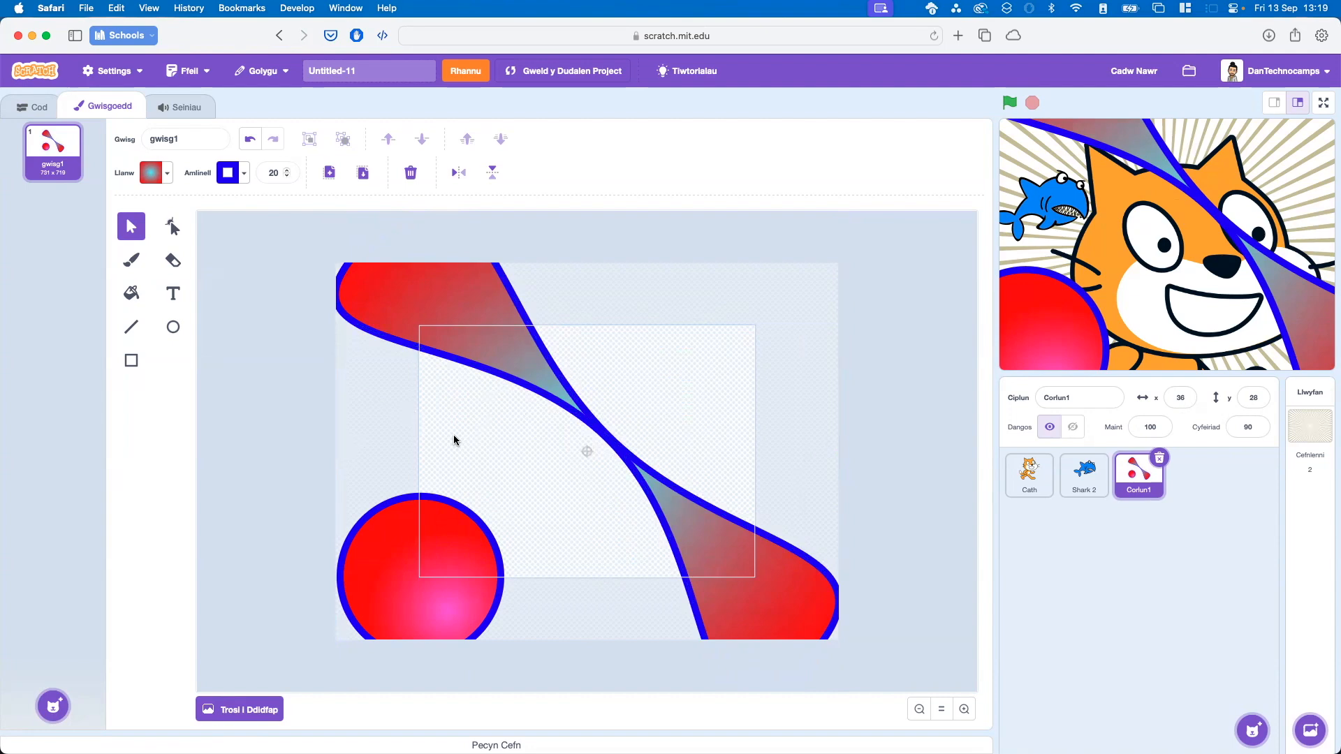
- Shrink the bow tie to a small diagonal shape near the canvas centre
click(454, 369)
drag(333, 460, 631, 444)
drag(690, 365, 577, 565)
drag(621, 410, 634, 599)
drag(567, 633, 498, 283)
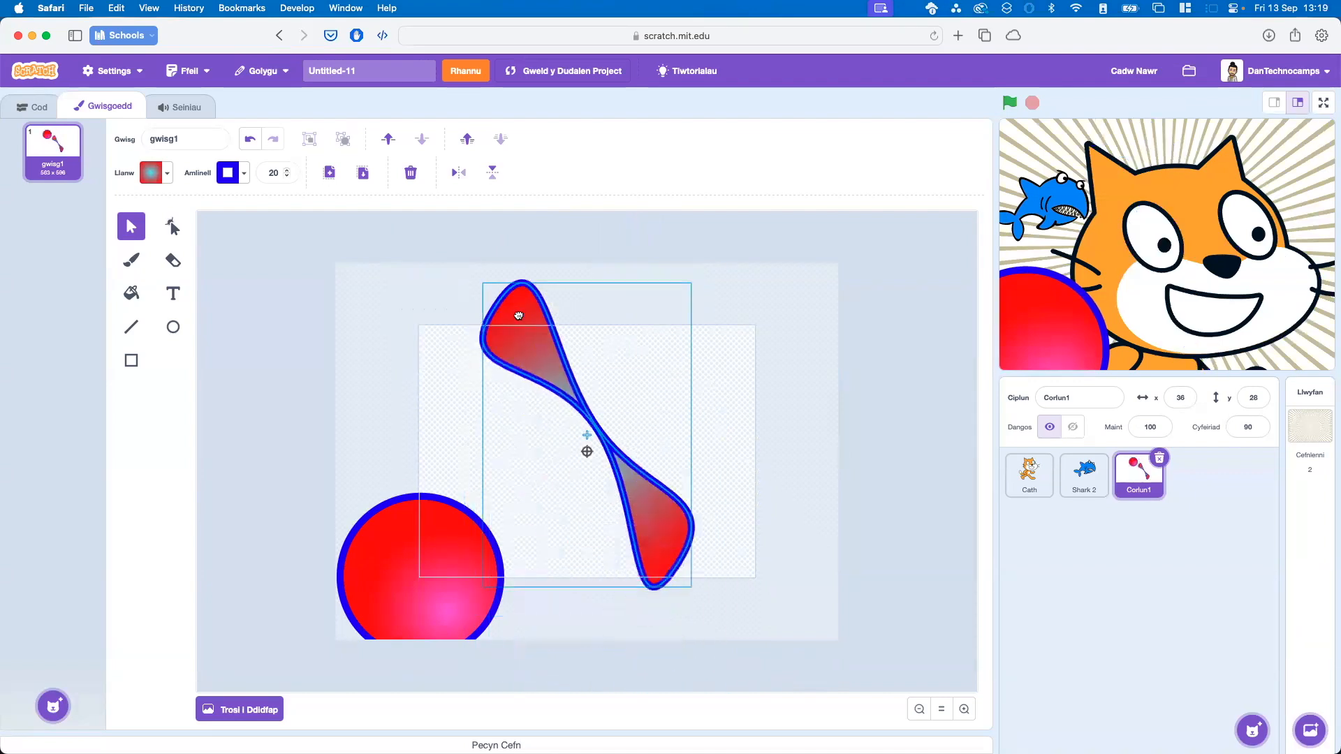
click(432, 397)
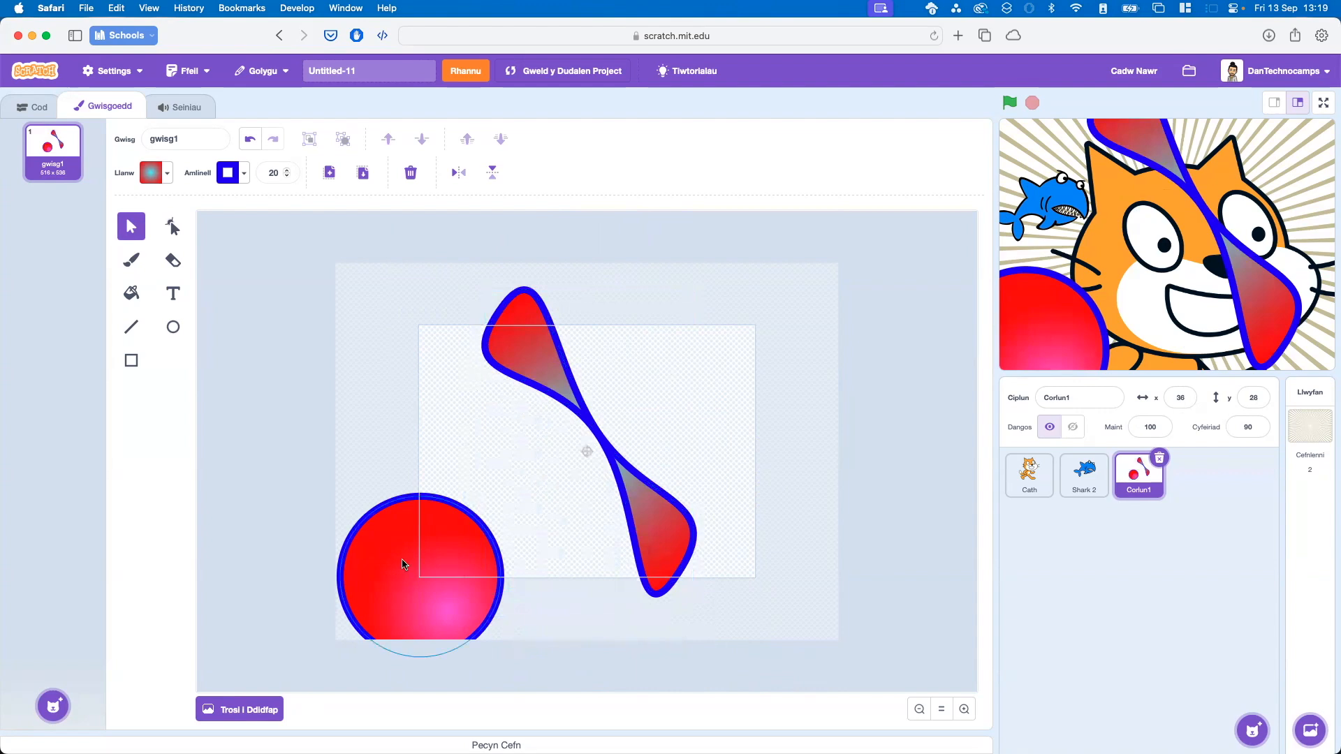
click(548, 325)
drag(485, 290, 570, 451)
click(541, 506)
- Convert the costume to bitmap, and slice off the right part of the quarter circle, moving it to the right
click(228, 711)
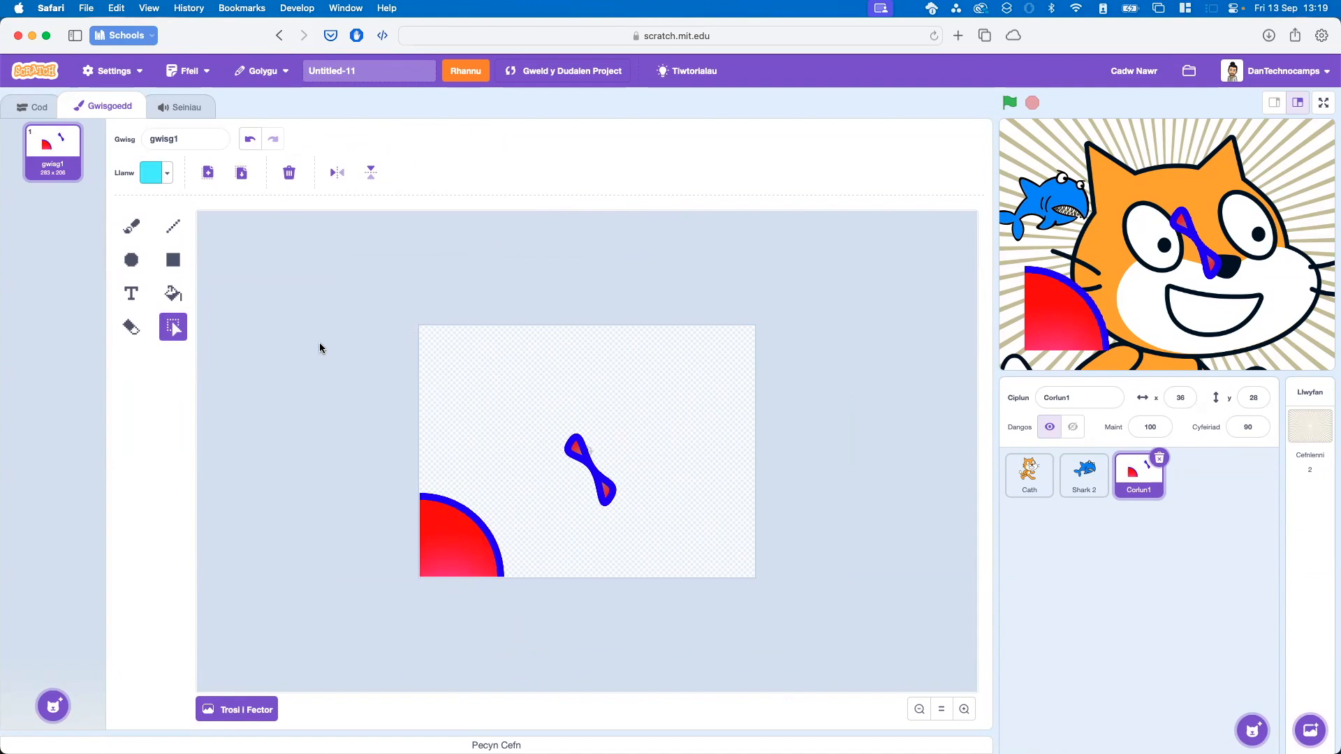
drag(461, 422, 765, 663)
click(457, 362)
drag(516, 380, 252, 709)
click(485, 455)
drag(450, 468, 559, 624)
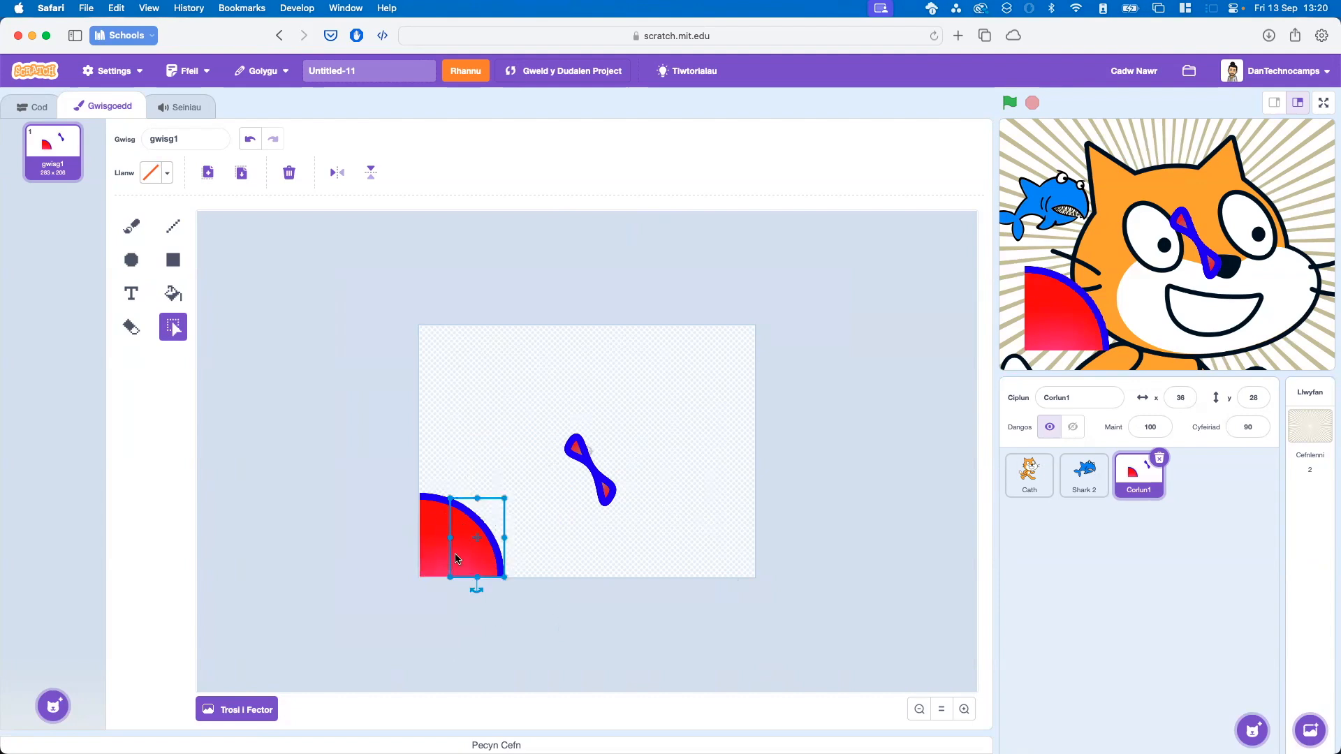
drag(458, 551, 507, 550)
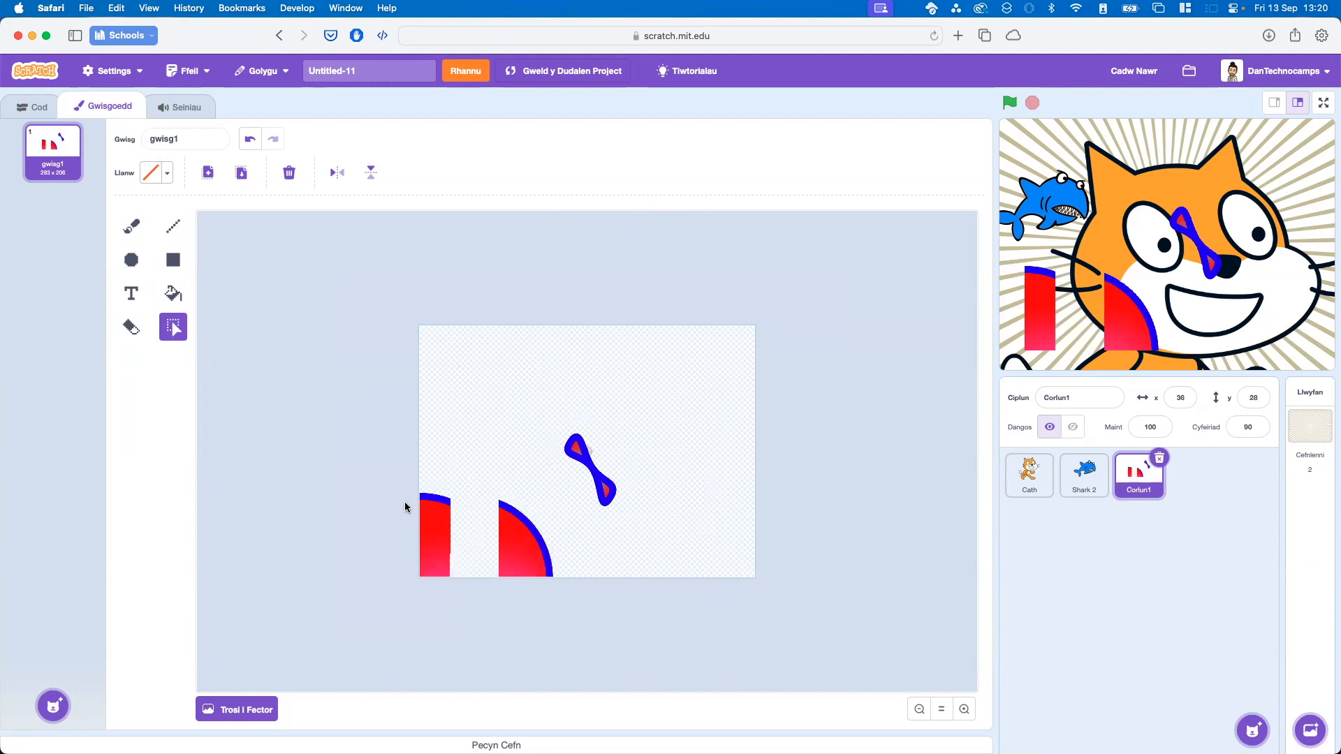
- Select the bitmap bow tie, scale it up until it fills most of the canvas and reposition it
drag(555, 420, 810, 691)
drag(699, 640, 551, 428)
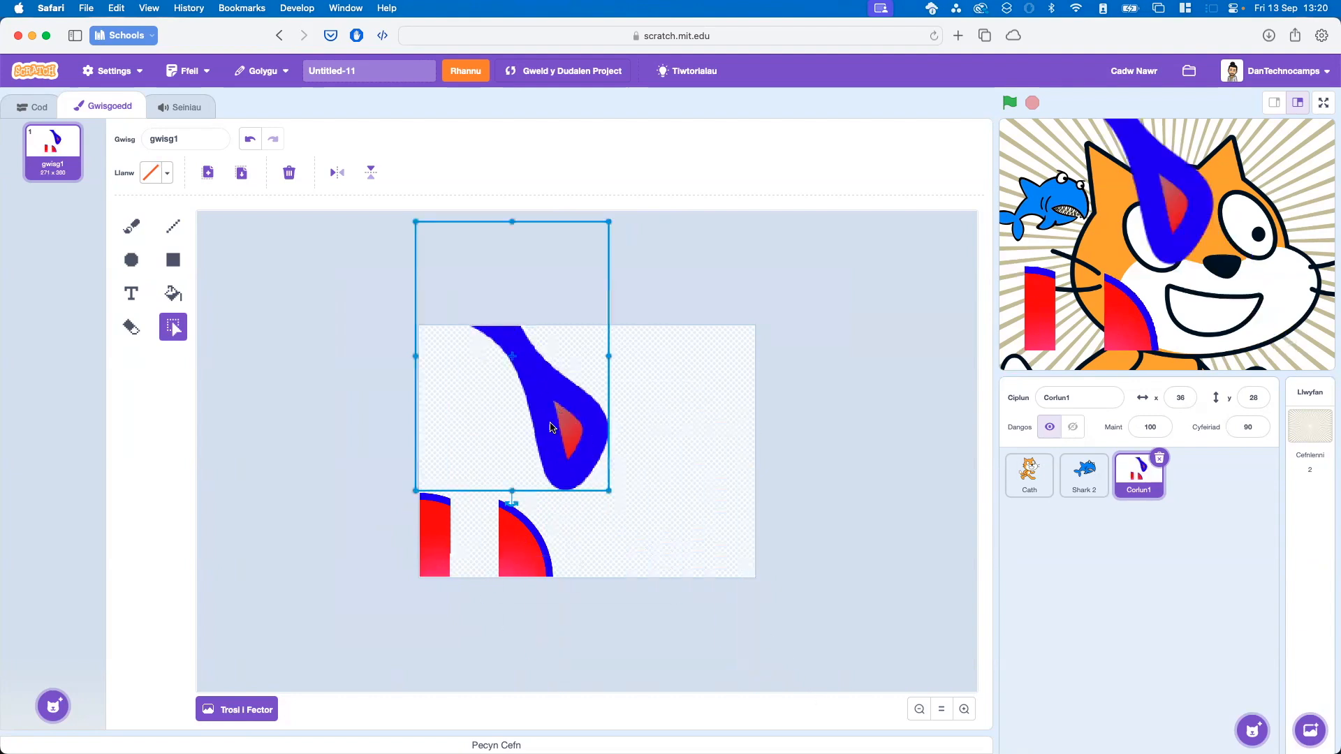
drag(607, 489, 808, 729)
drag(475, 390, 604, 459)
click(479, 262)
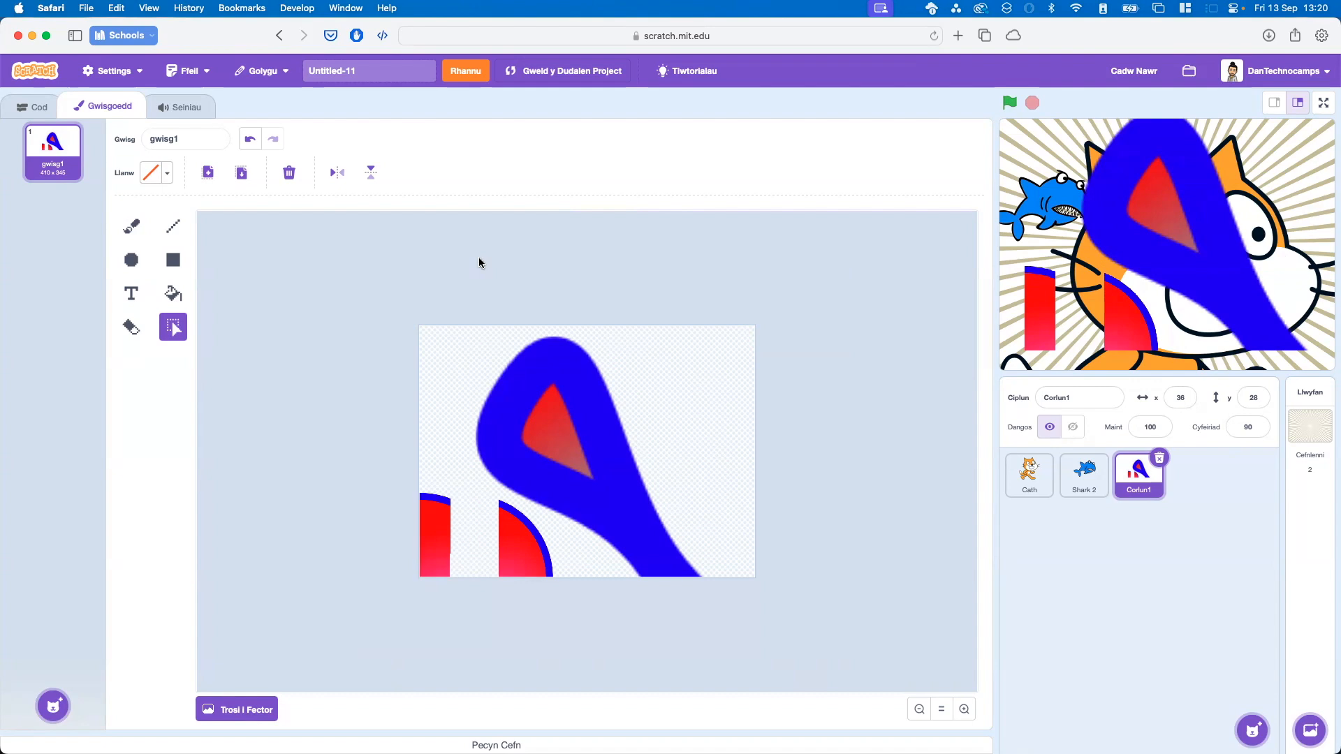
- Convert the costume back to vector and move the whole image as one piece near the canvas centre
click(238, 711)
drag(527, 473, 646, 468)
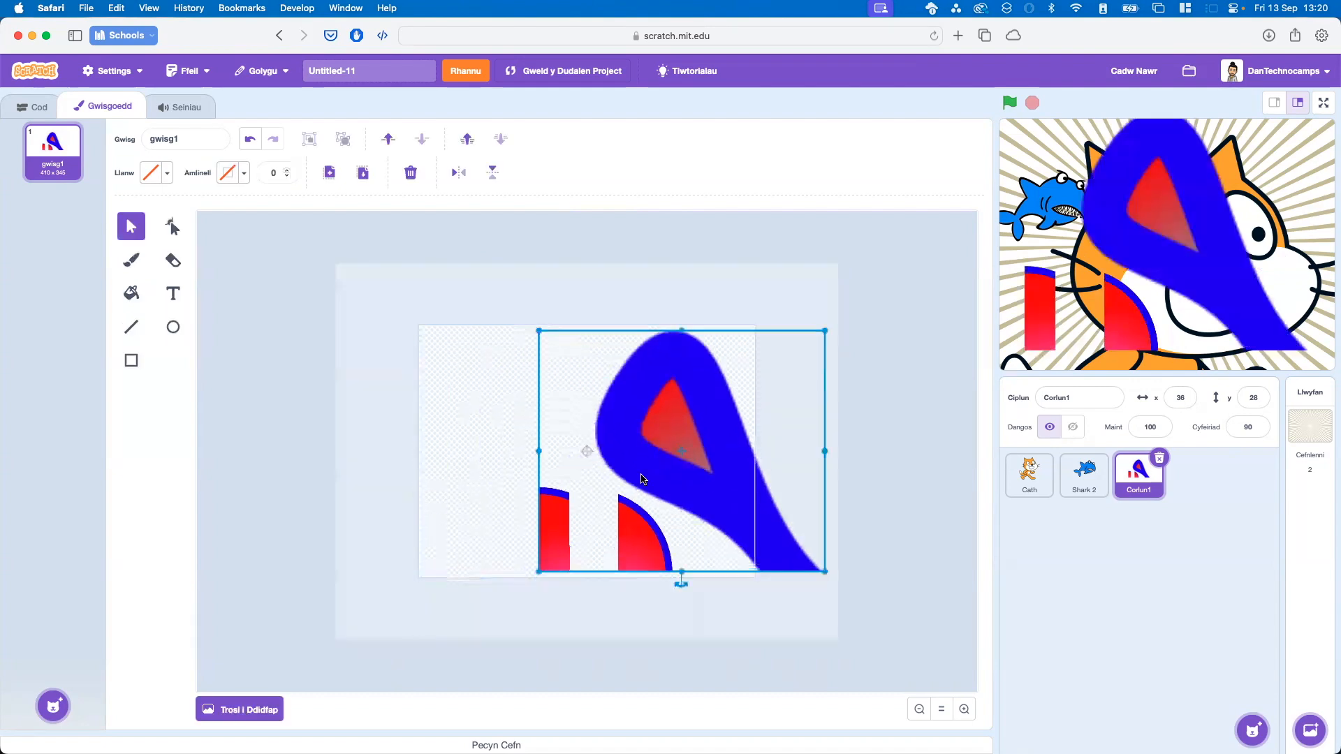
drag(566, 380, 616, 371)
drag(744, 392, 699, 334)
drag(760, 394, 657, 478)
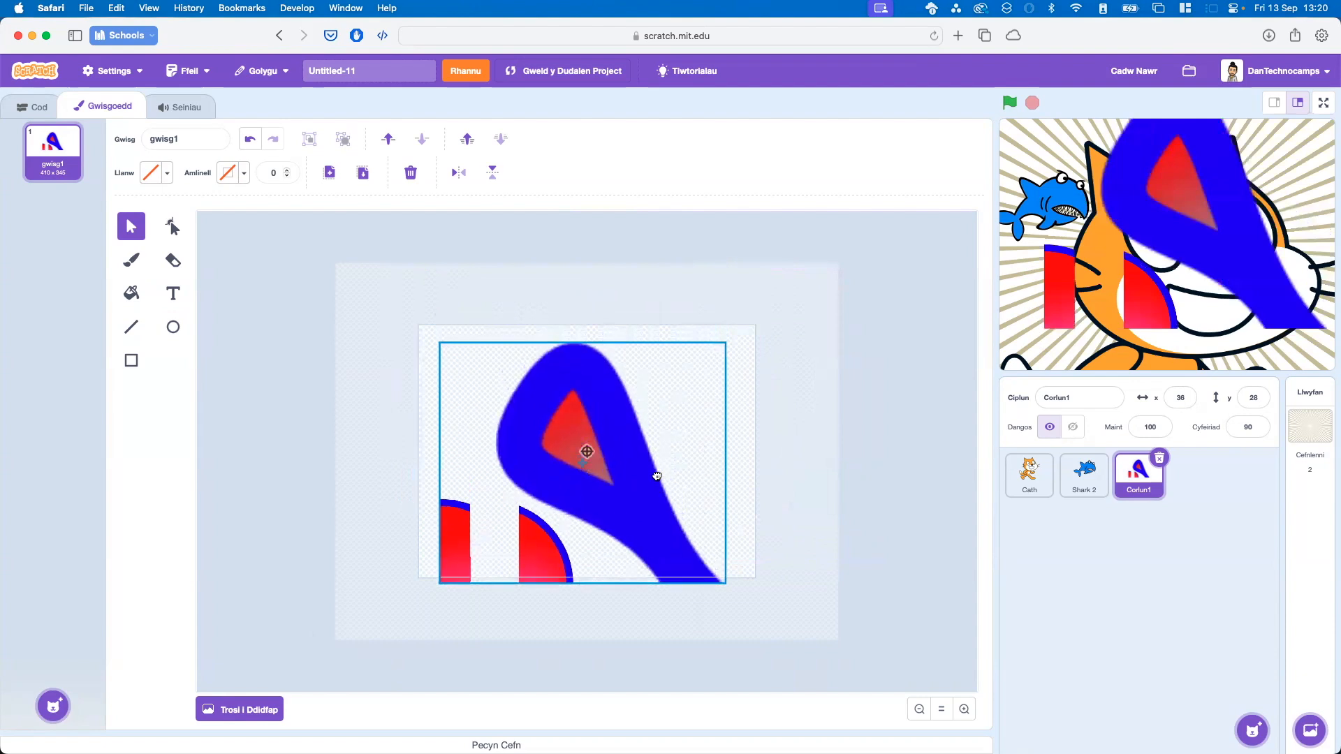
click(638, 306)
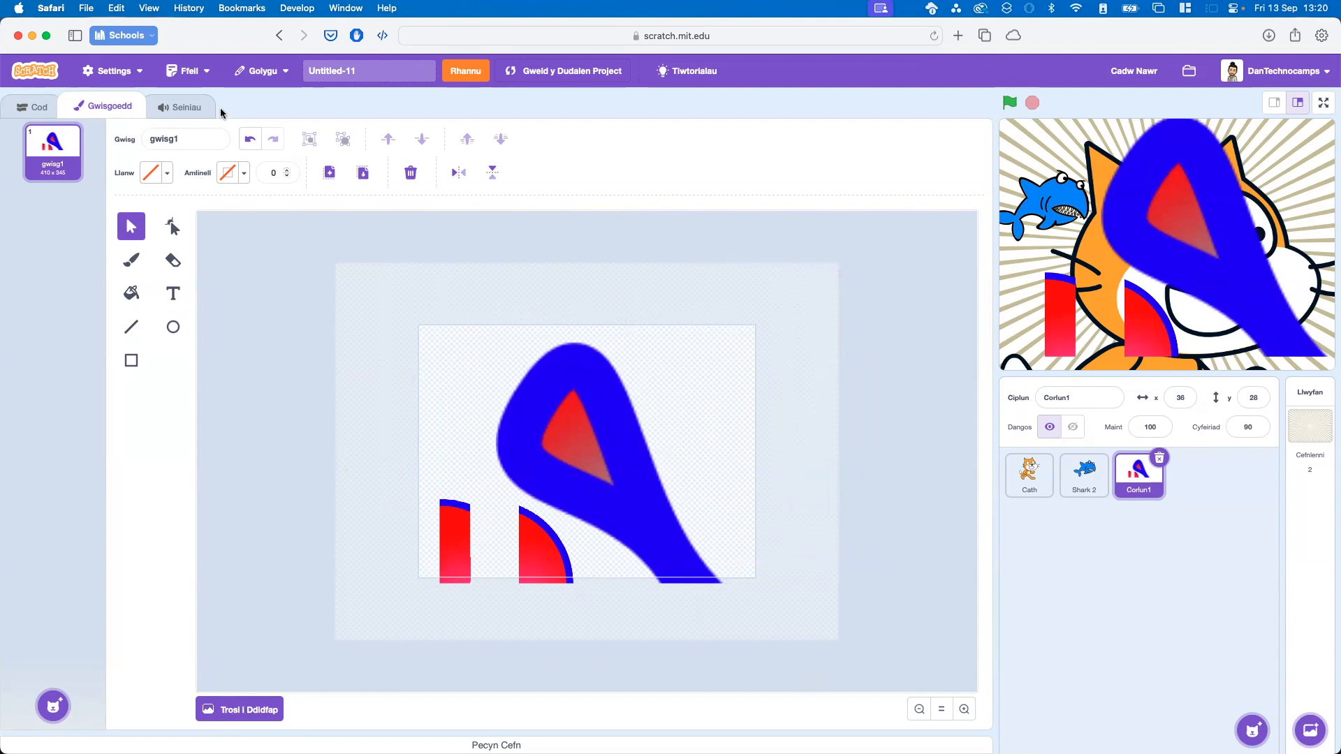
- Open the sprite's sounds, play the pop sound and apply the fade-in effect to it
click(183, 109)
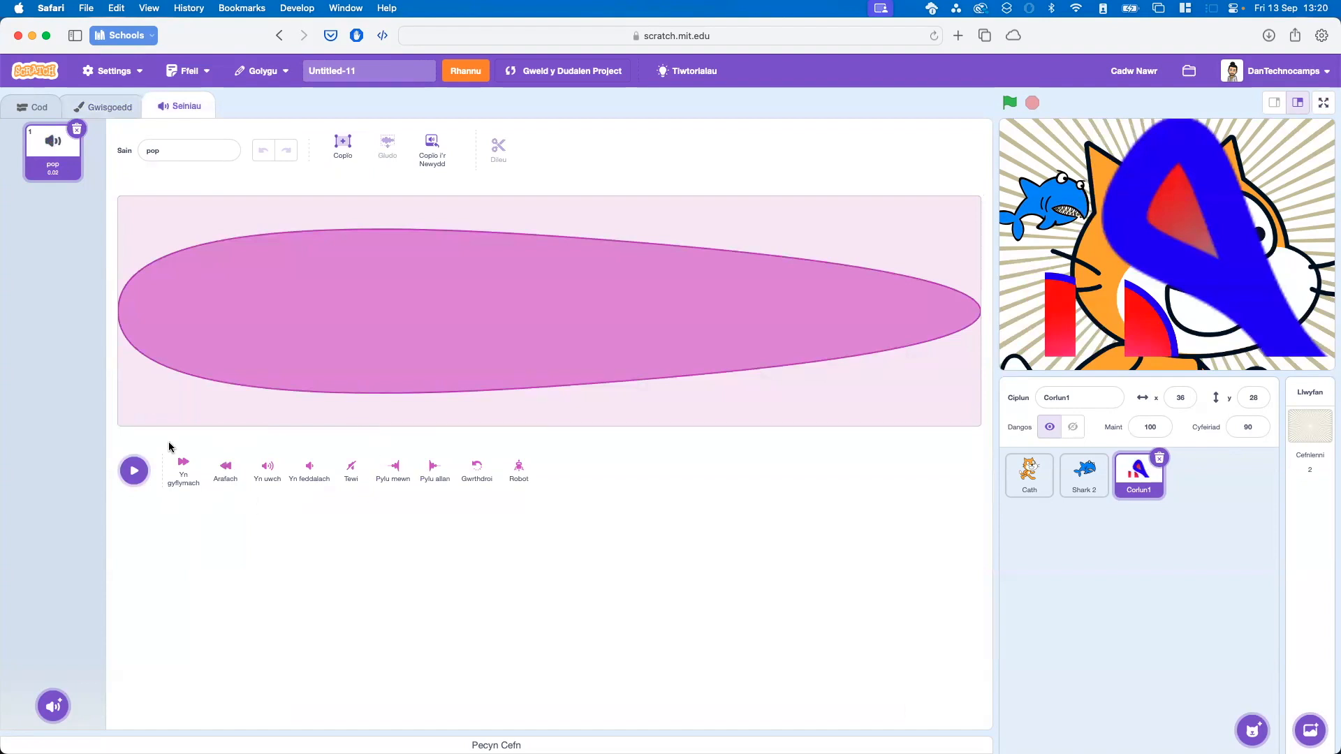
click(134, 471)
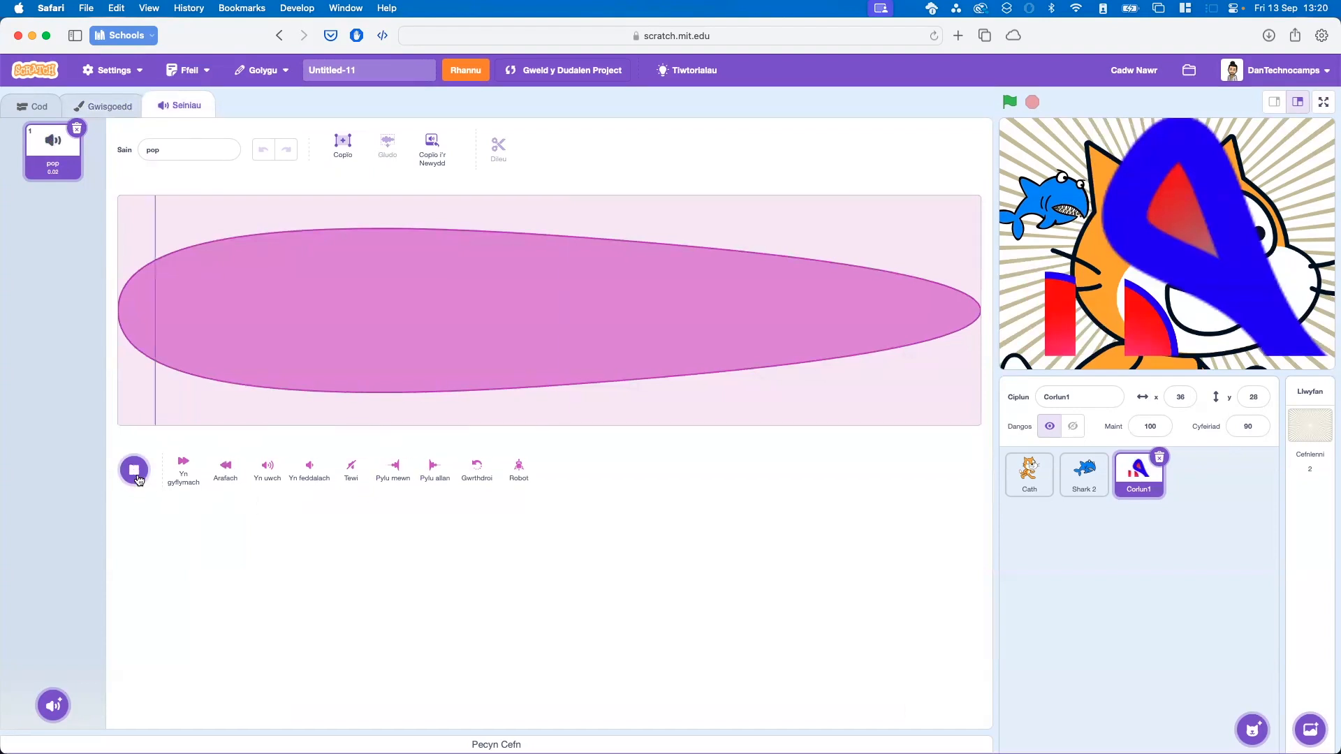
click(395, 468)
click(395, 468)
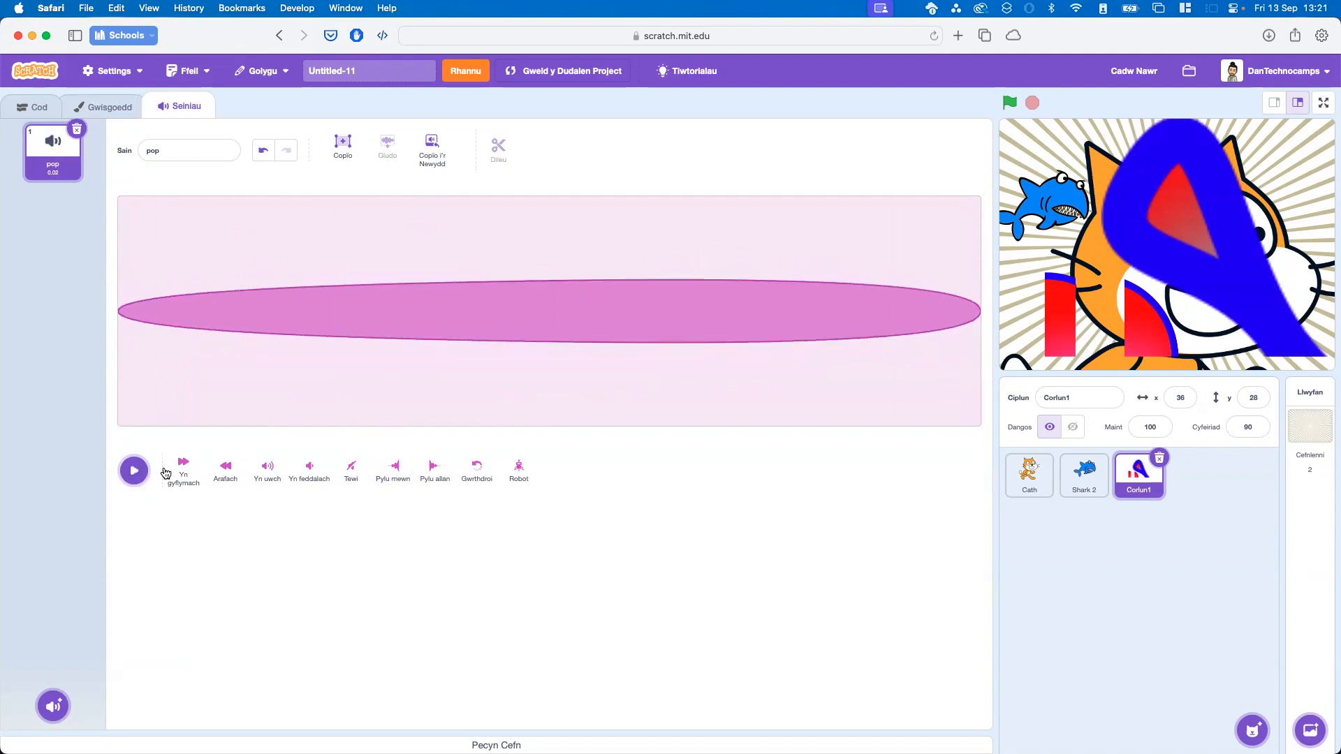
- Play the pop sound and apply the fade-out effect (Pylu allan) to it repeatedly until its waveform is flat
click(134, 471)
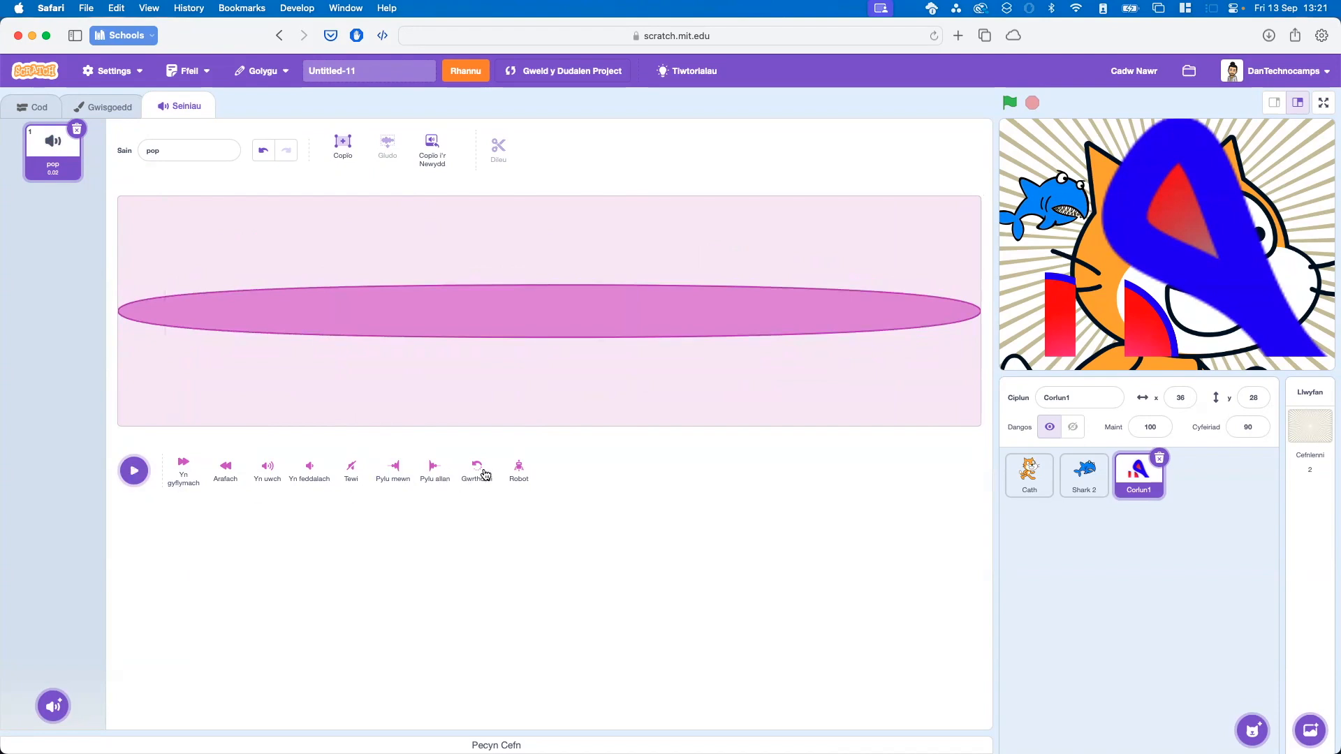
click(438, 473)
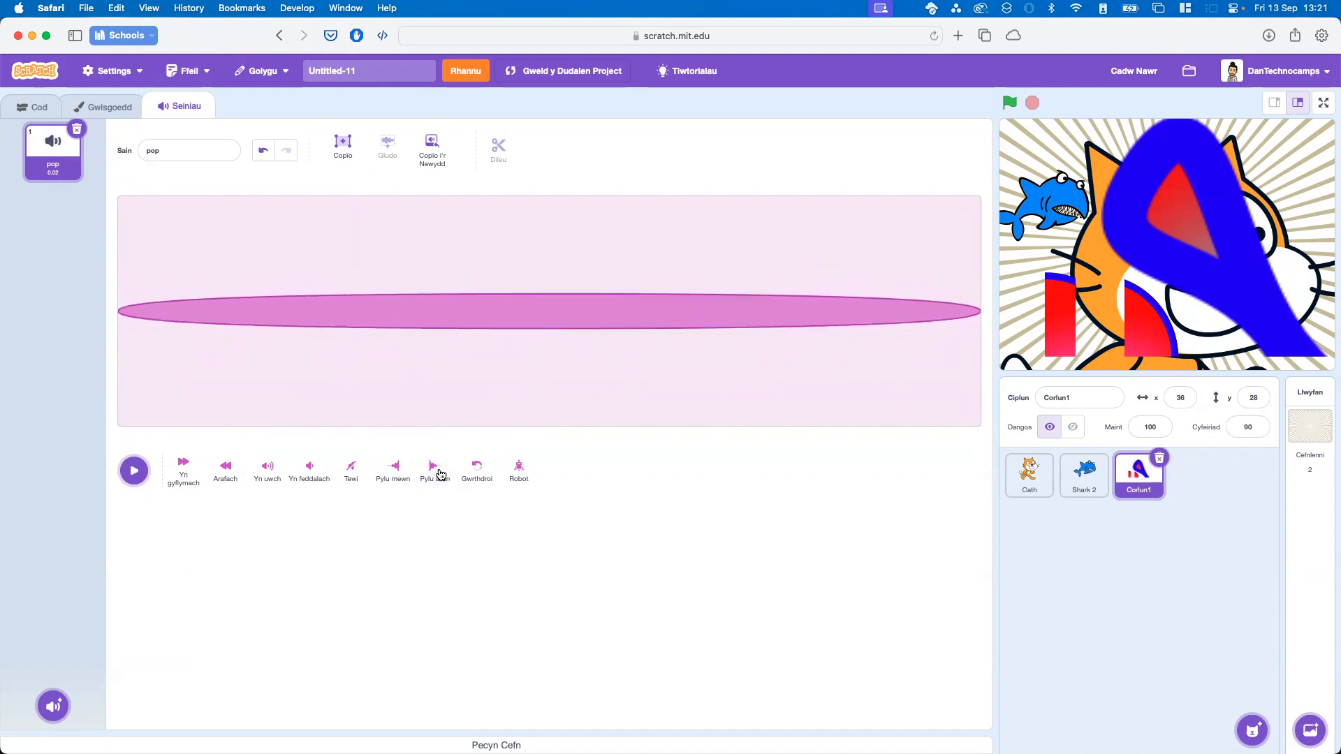
click(135, 470)
click(437, 480)
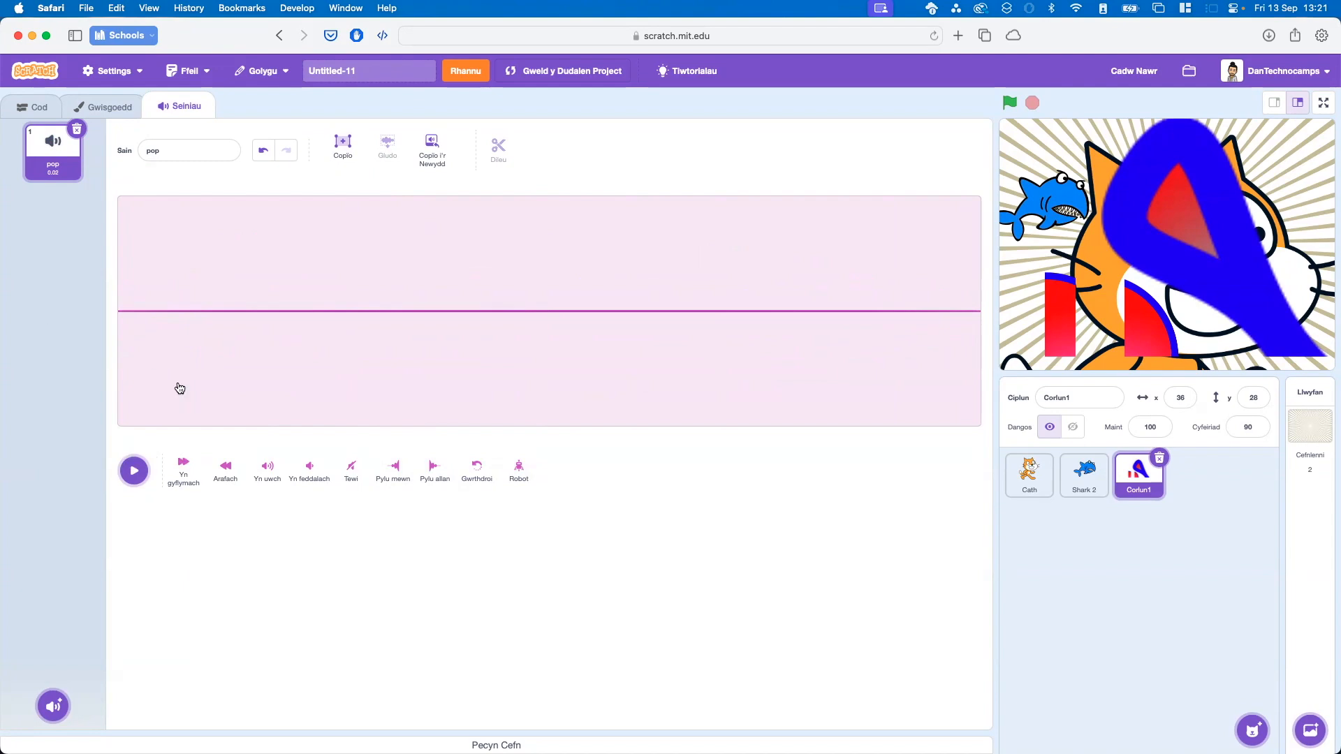
- Add the Connect sound to the sprite from the sound library
mouse_move(53, 706)
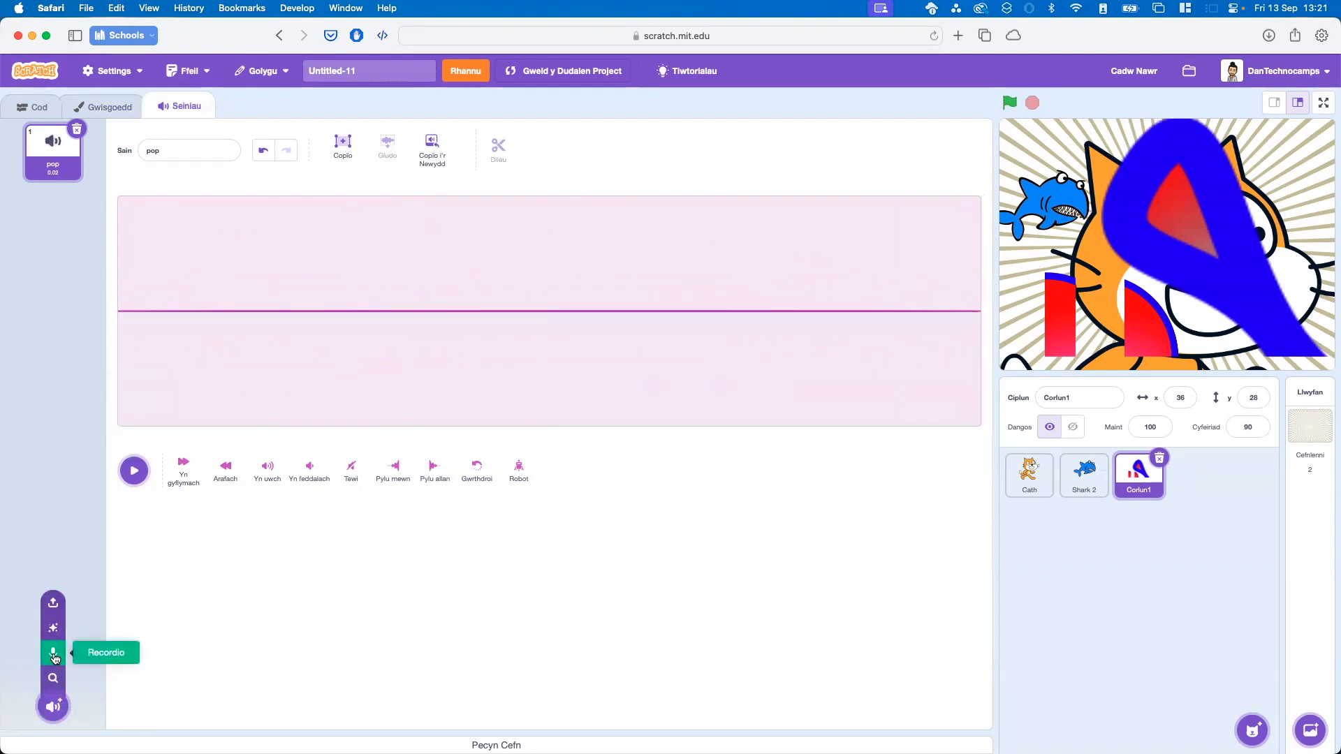
click(53, 677)
scroll(426, 465, down, 8)
scroll(437, 468, down, 3)
click(438, 455)
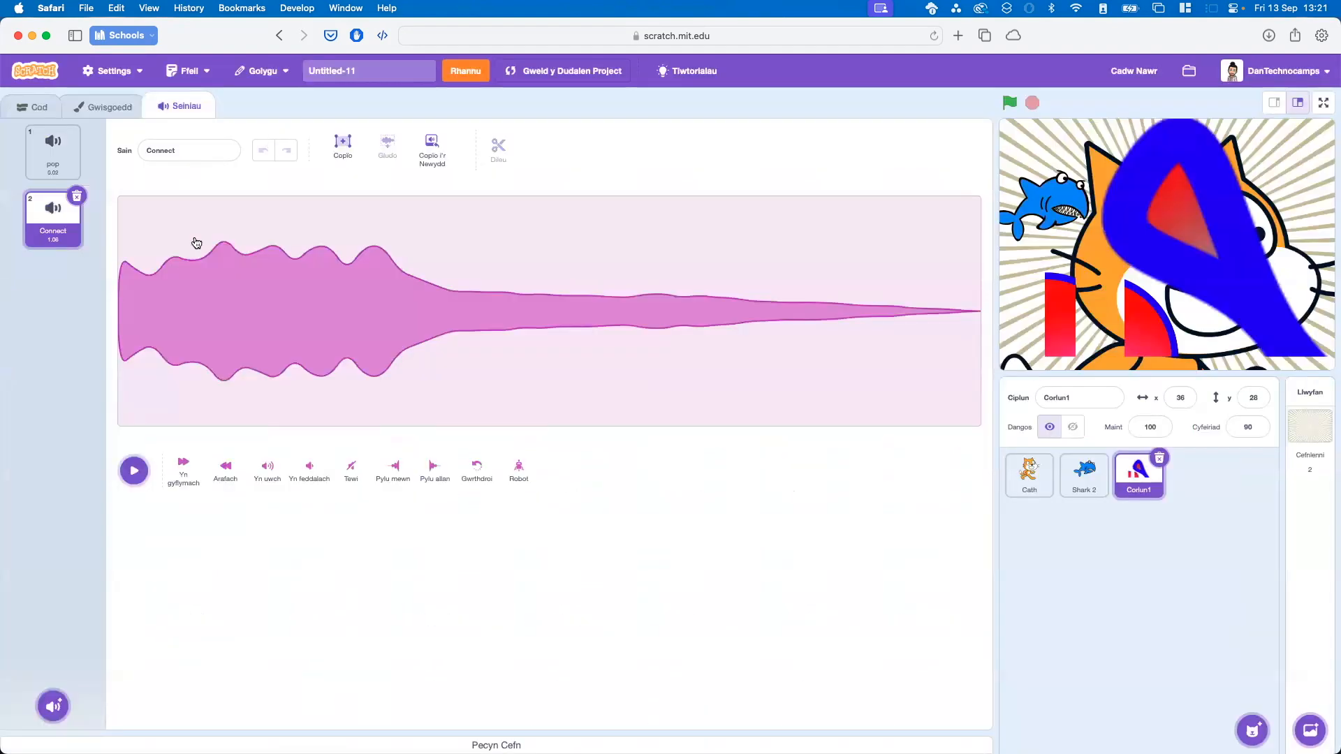
- Play the Connect sound and apply the reverse effect (Gwrthdroi) to it
click(134, 470)
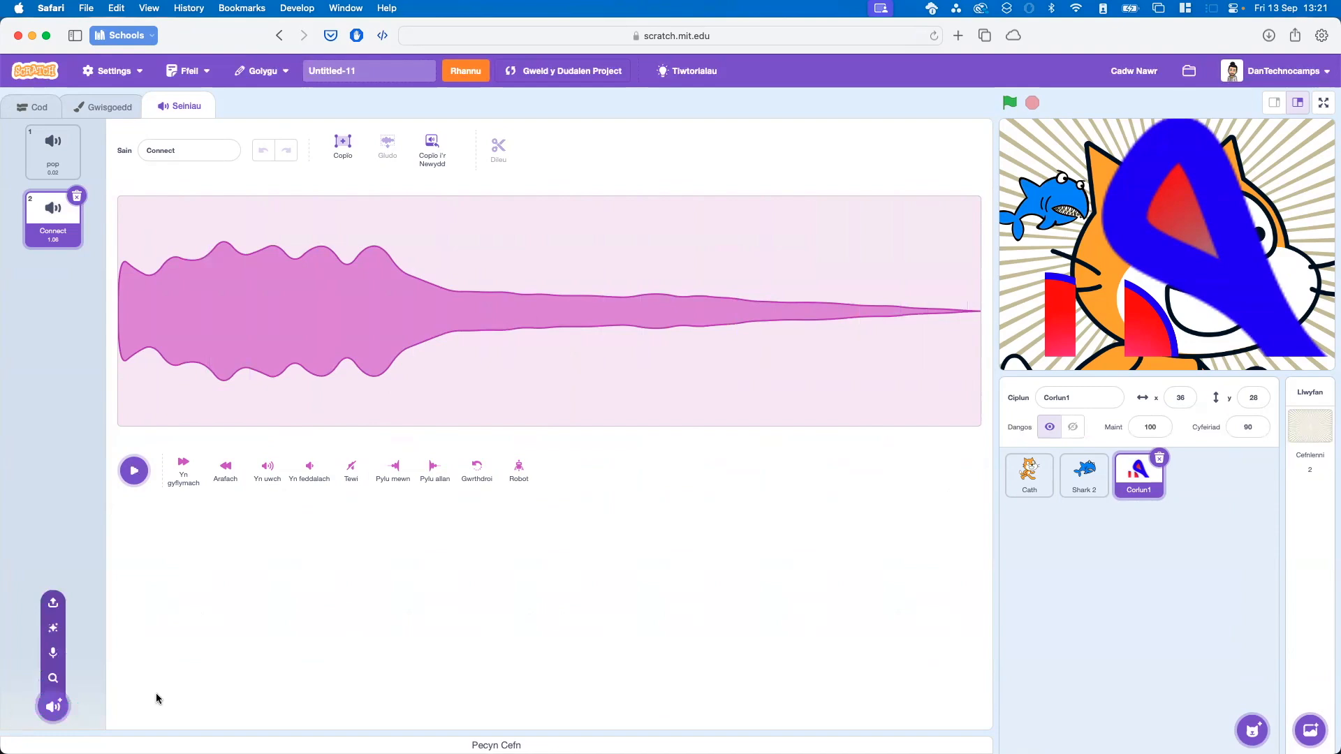
click(475, 469)
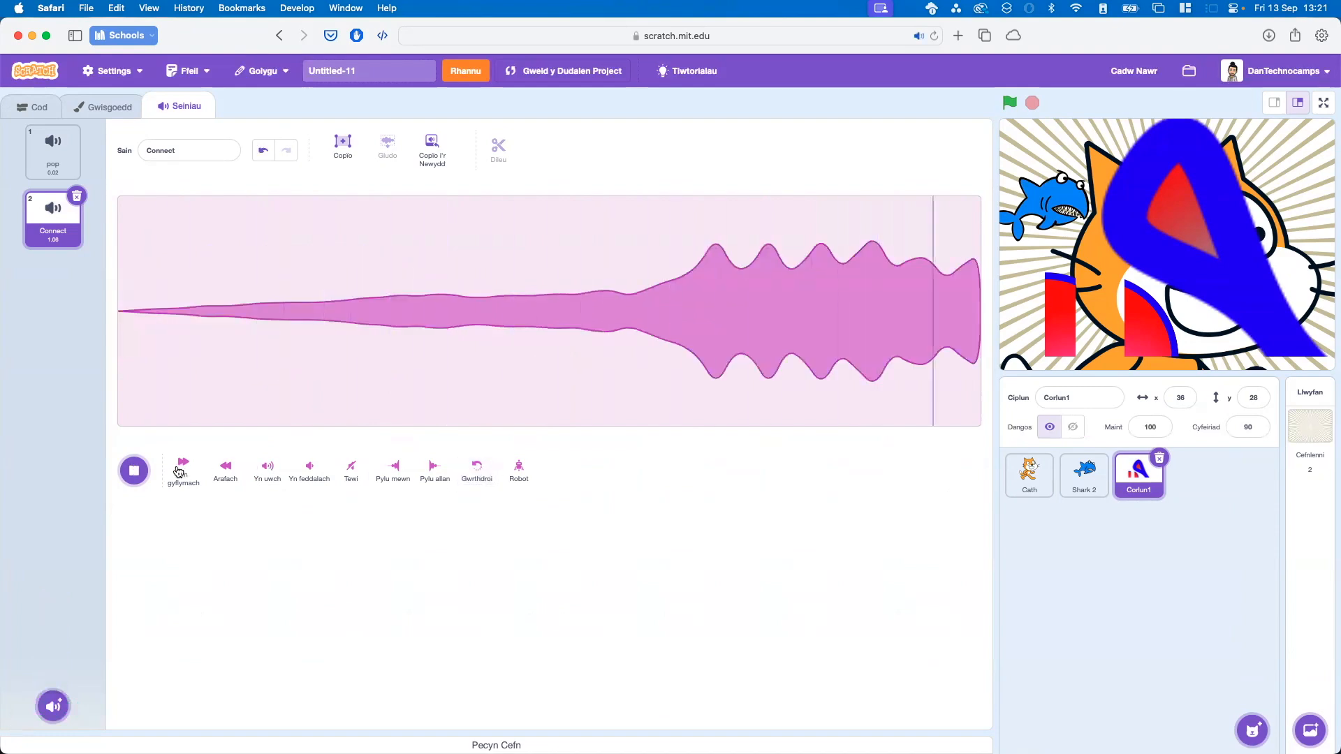
mouse_move(56, 710)
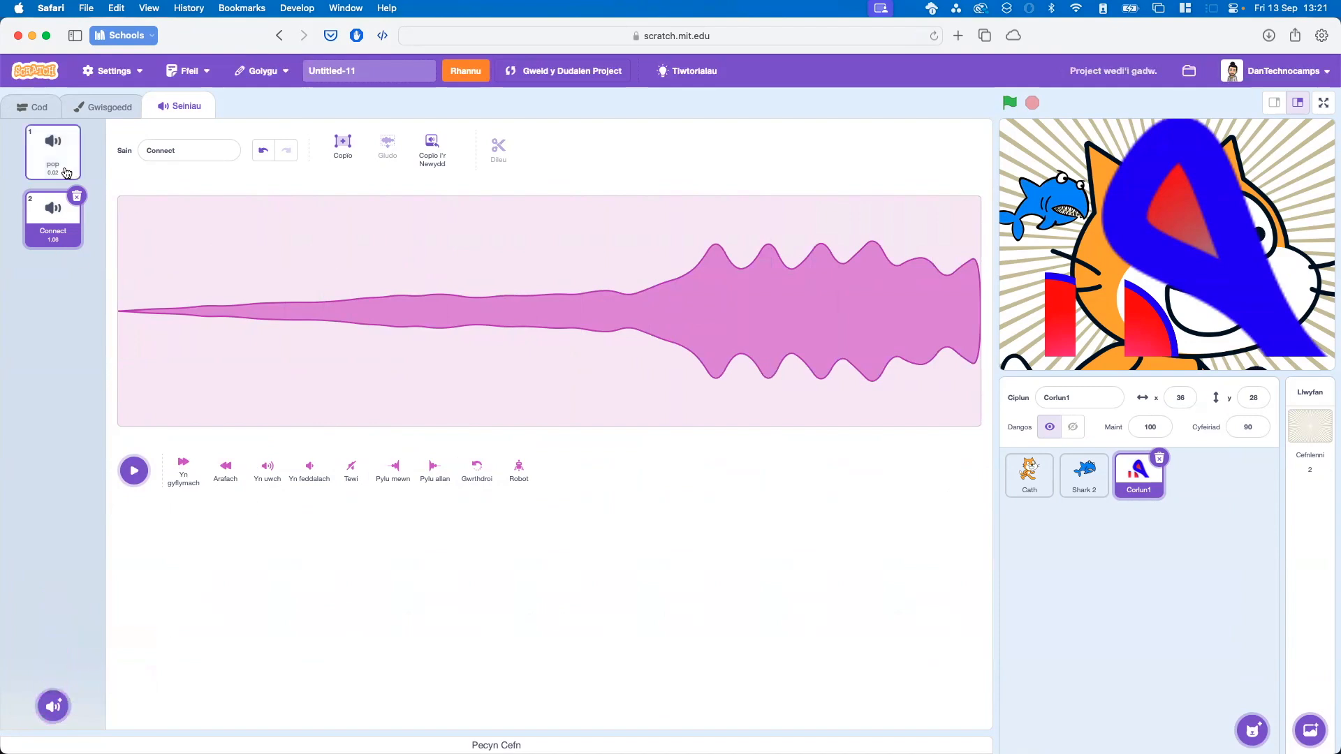
- Return to the sprite's code and add the Pin (pen) extension to the block palette
click(30, 103)
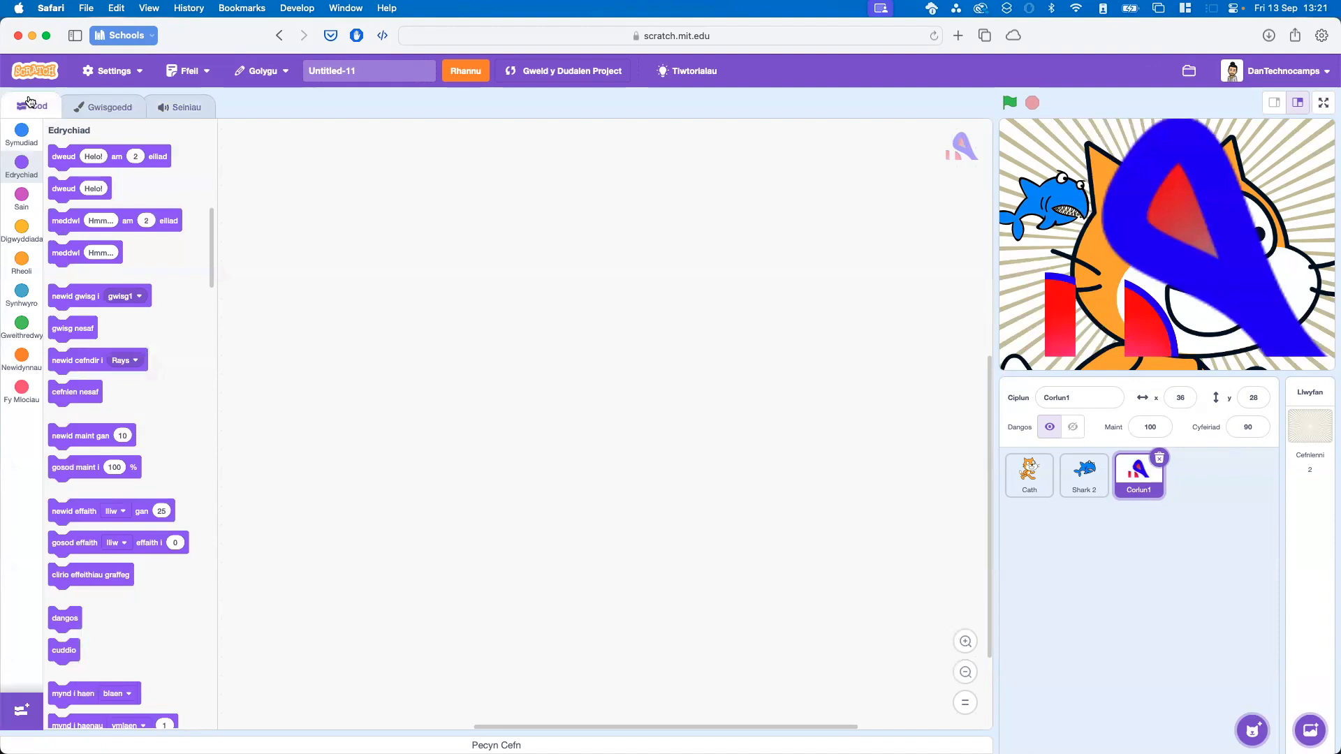
scroll(62, 688, up, 1)
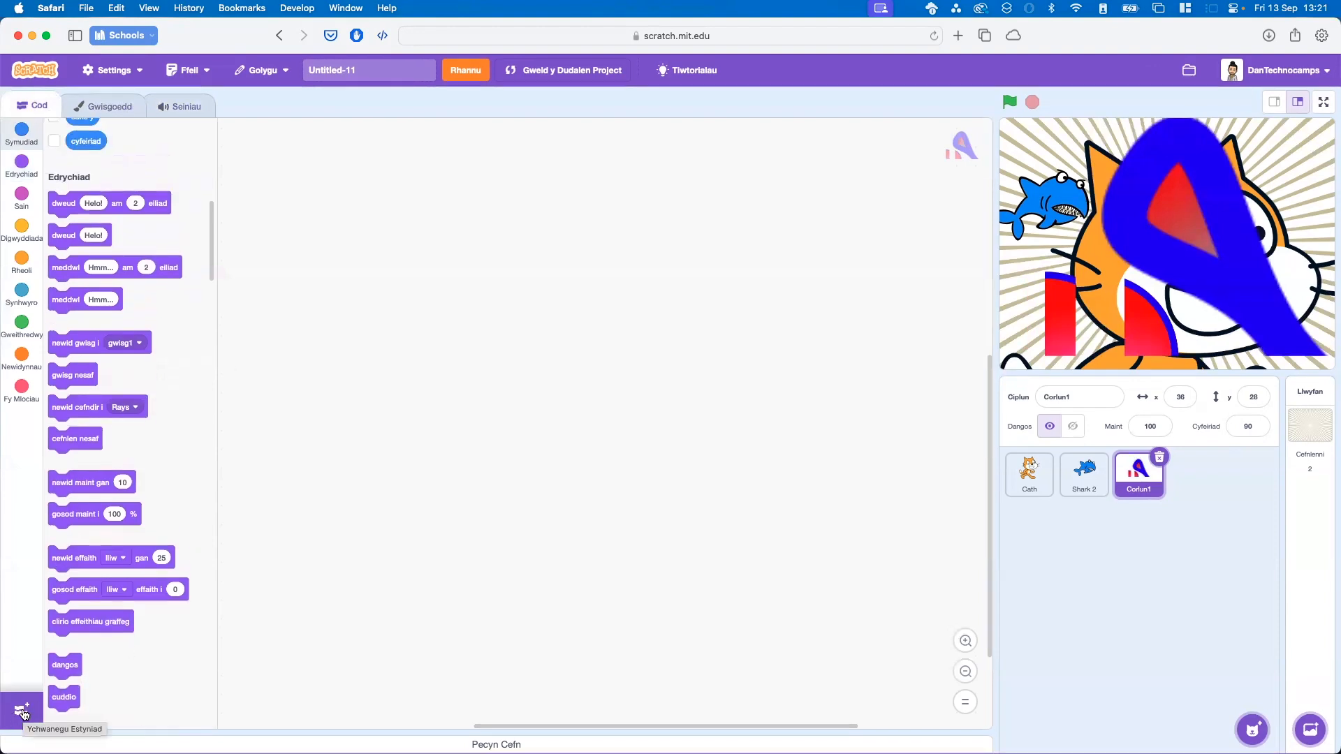
click(22, 712)
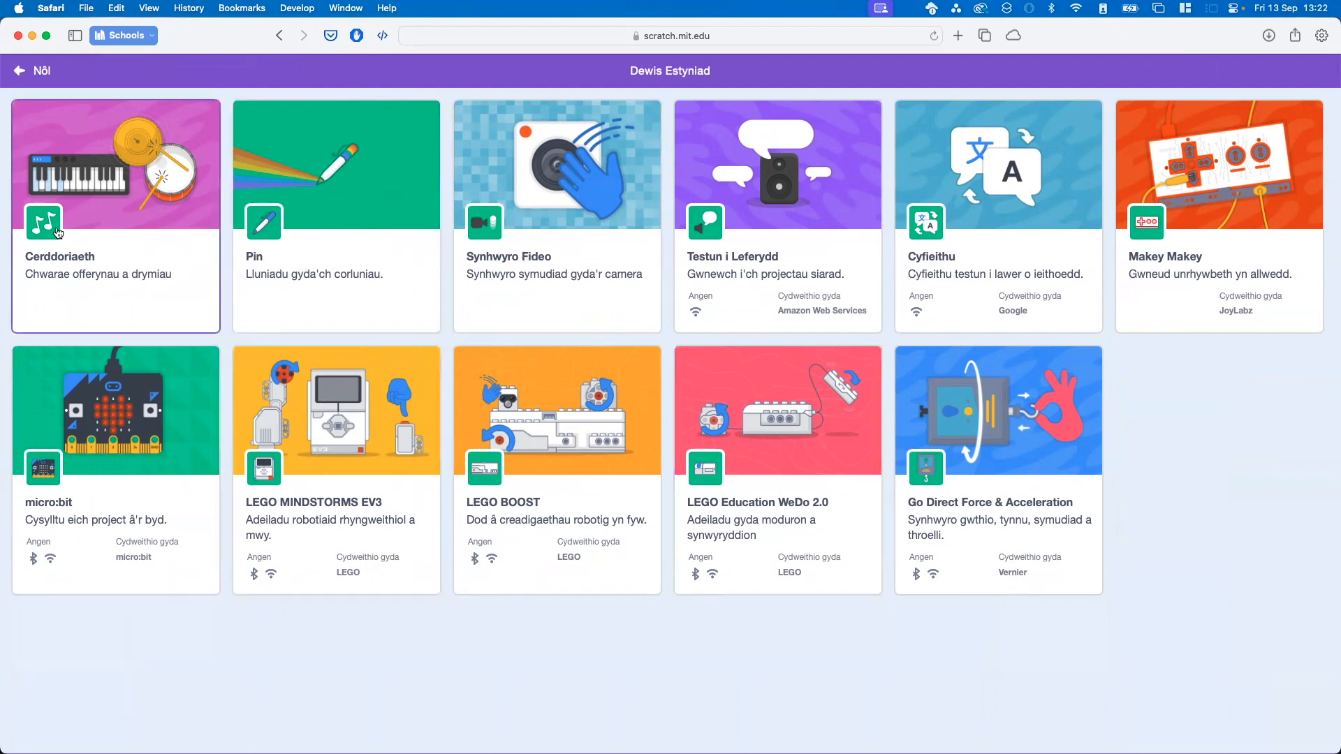
click(301, 219)
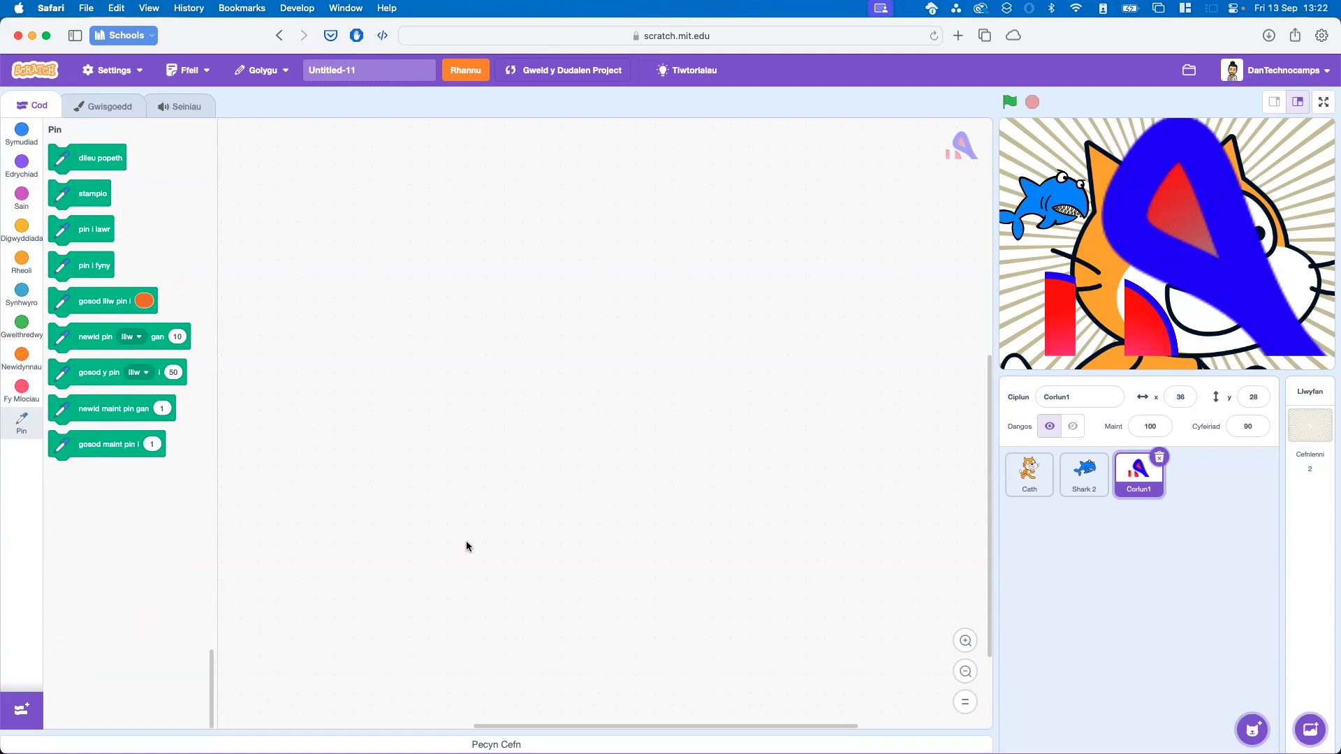
- Select the Cath sprite, open the backpack (Pecyn Cefn) and store a copy of its green-flag "dangos" script there
click(1029, 475)
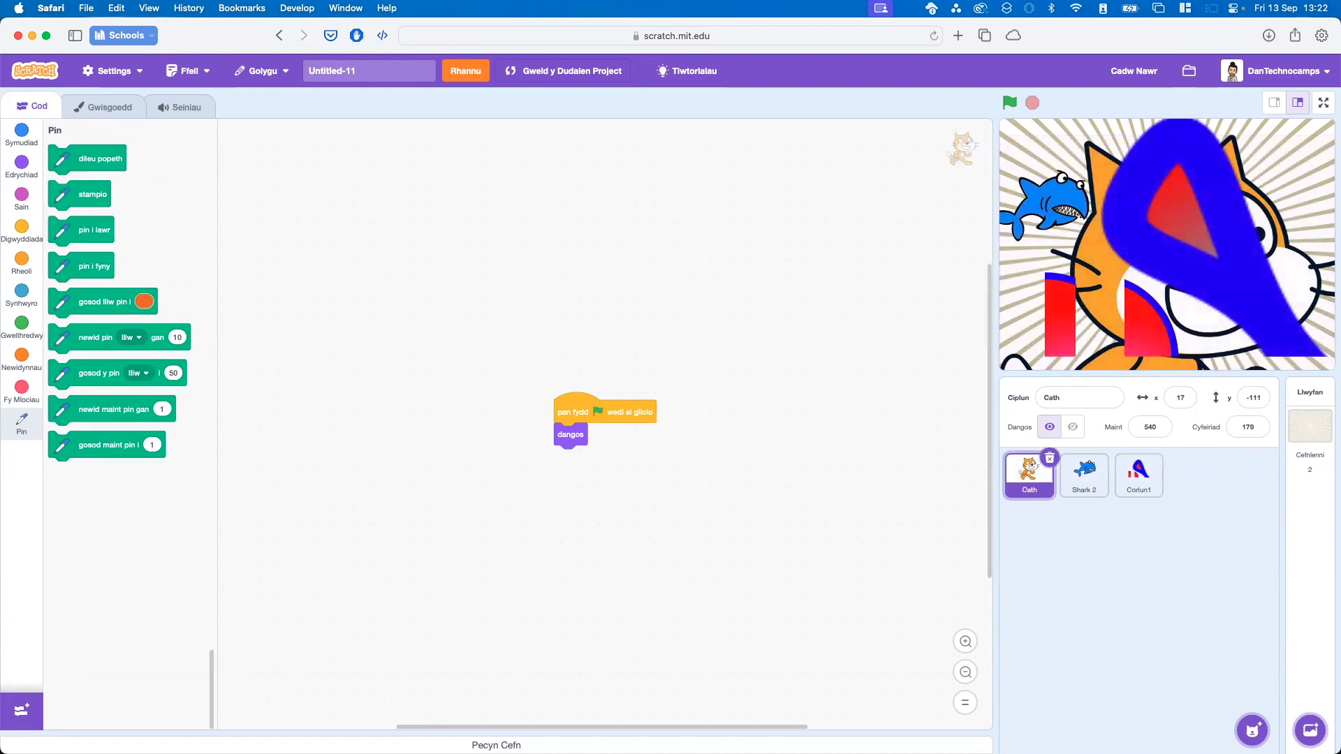
click(496, 745)
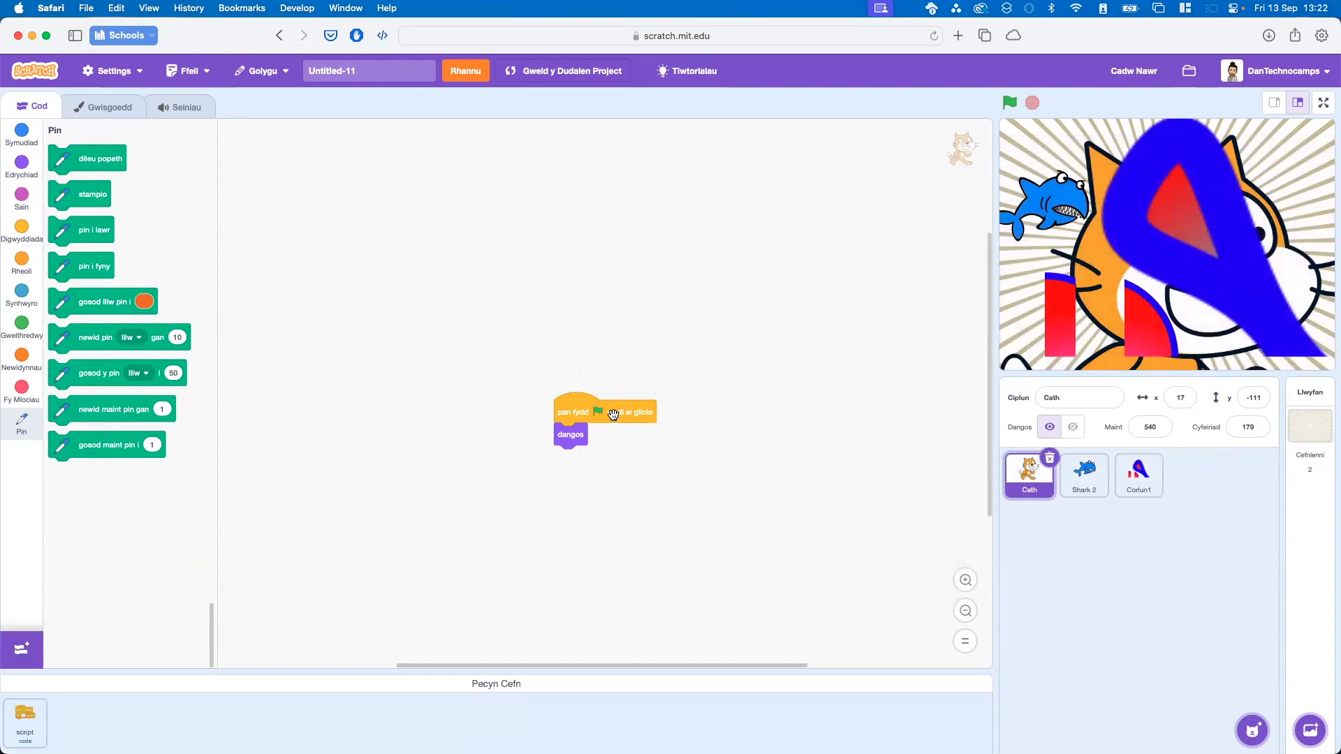
click(423, 682)
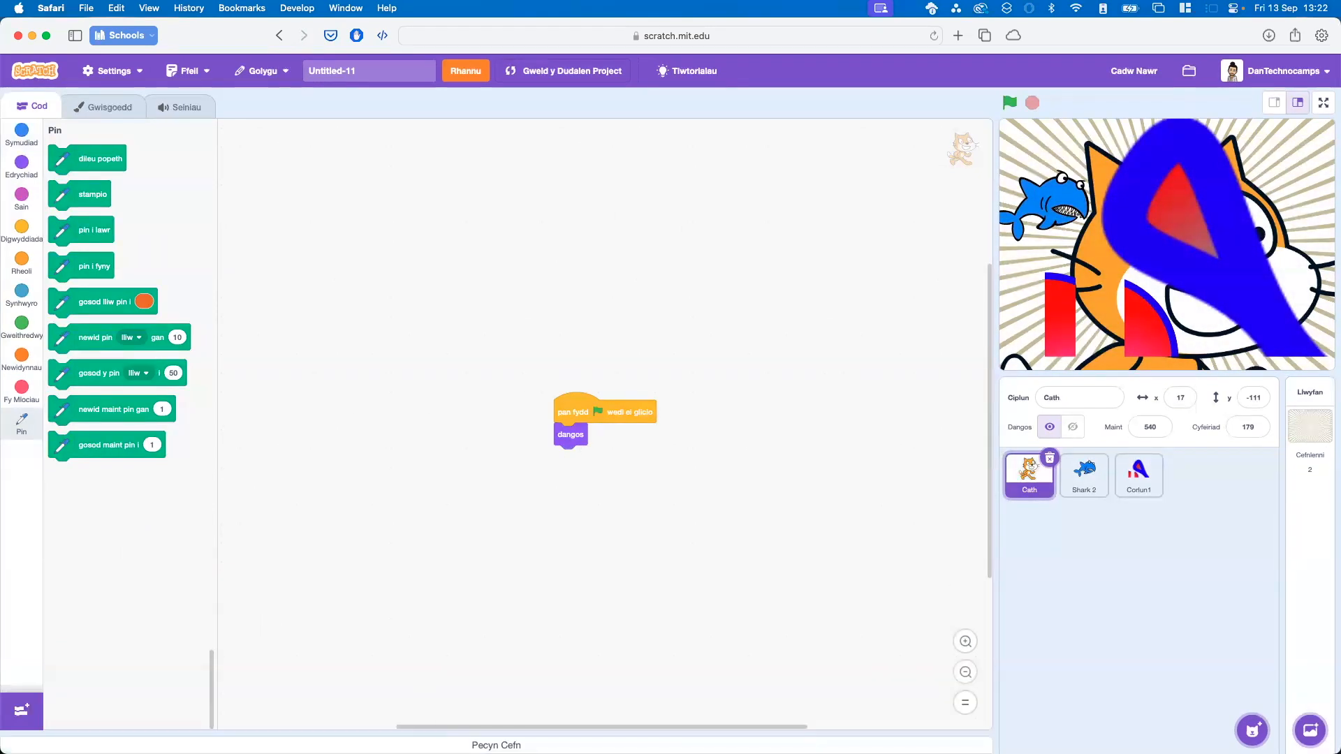
click(496, 746)
drag(571, 412, 192, 733)
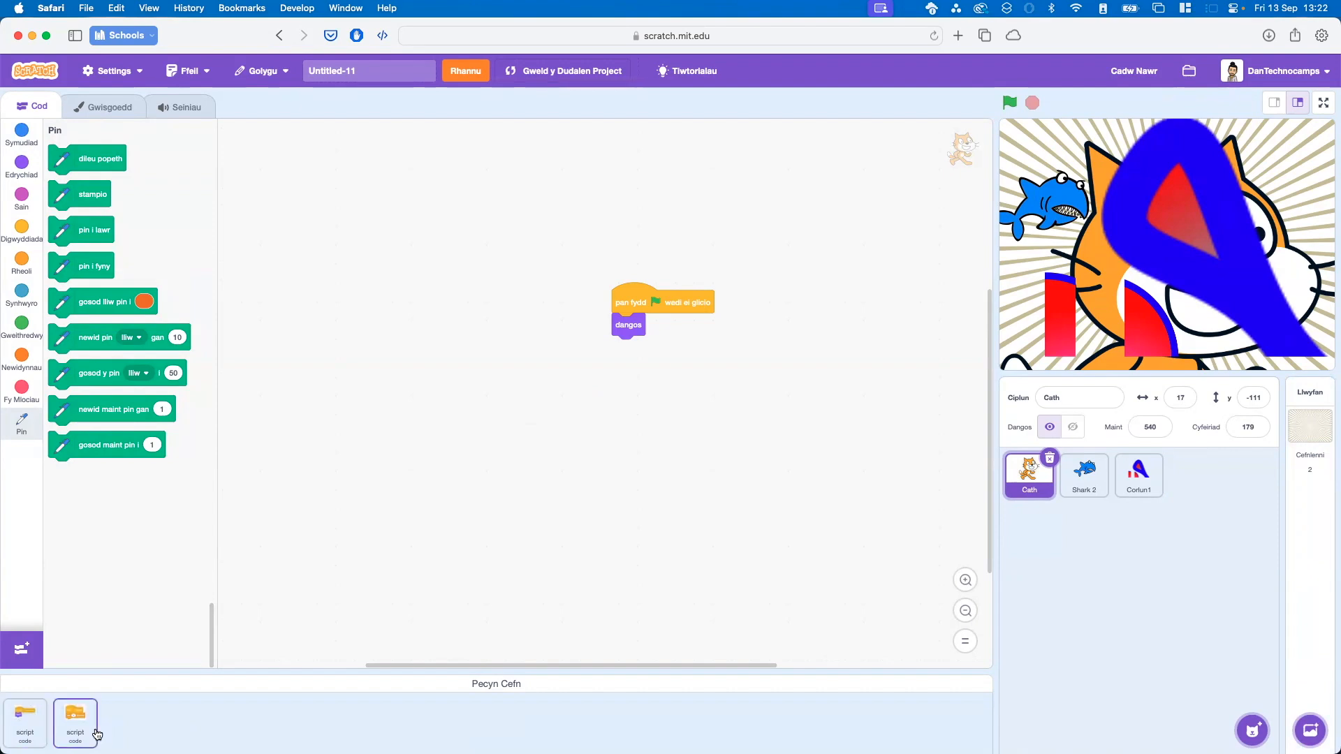
- Bring the green-flag "aros 1 eiliad" script from the backpack into Cath's code and place it left of the "dangos" script
drag(90, 730, 455, 459)
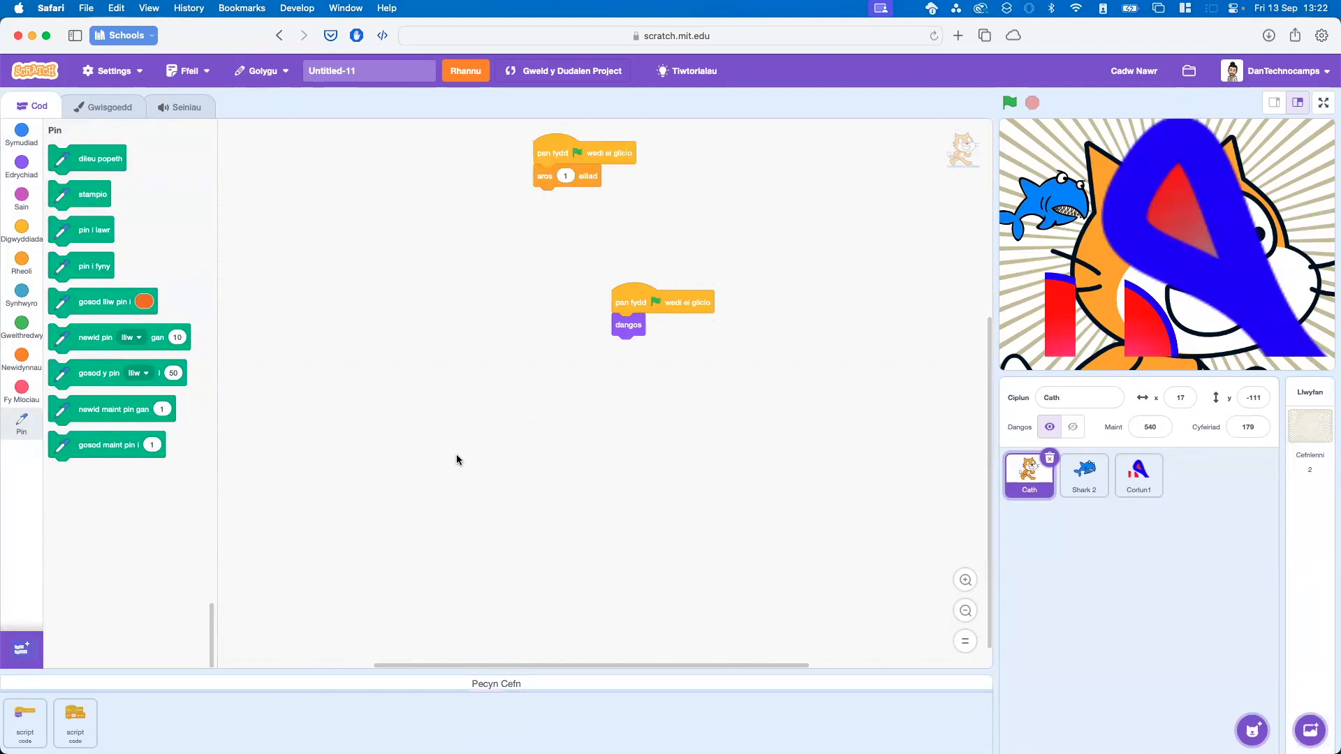
drag(549, 164, 407, 317)
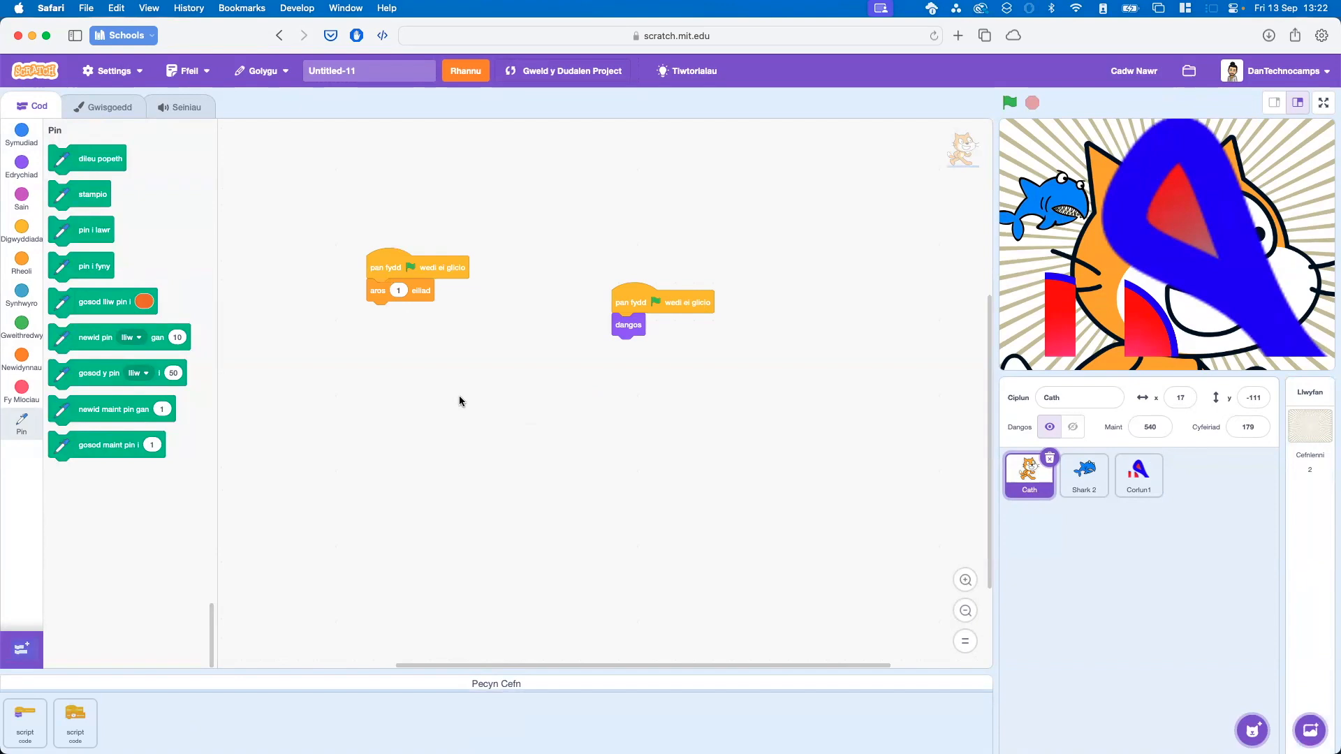